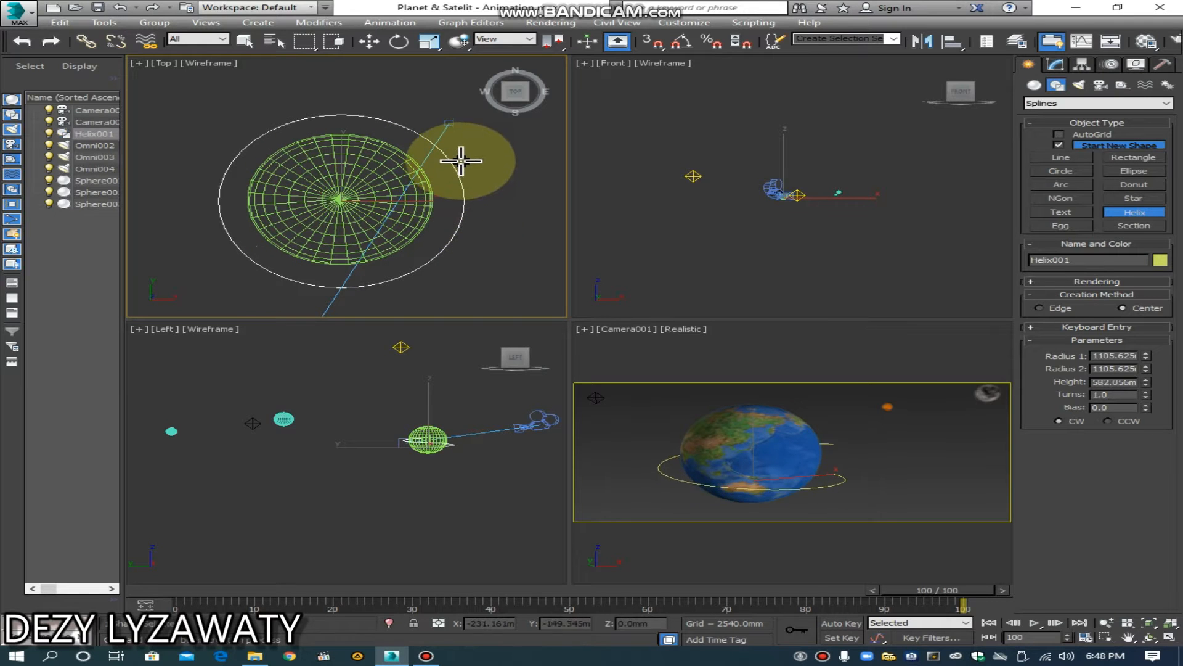
Step: Finish the helix around the Earth sphere and set Radius 1 to about 1249 mm, Radius 2 about 1212 mm, Height 1029.74 mm, Turns 1.8 and Bias 0.01
left_click(466, 149)
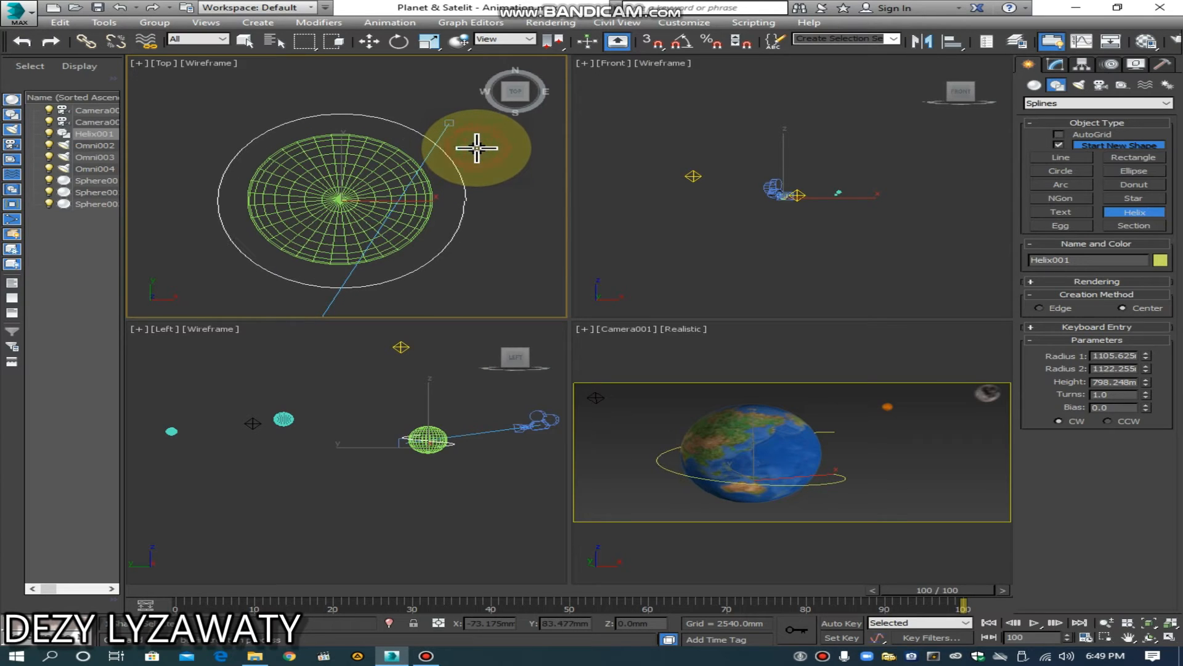
left_click(477, 148)
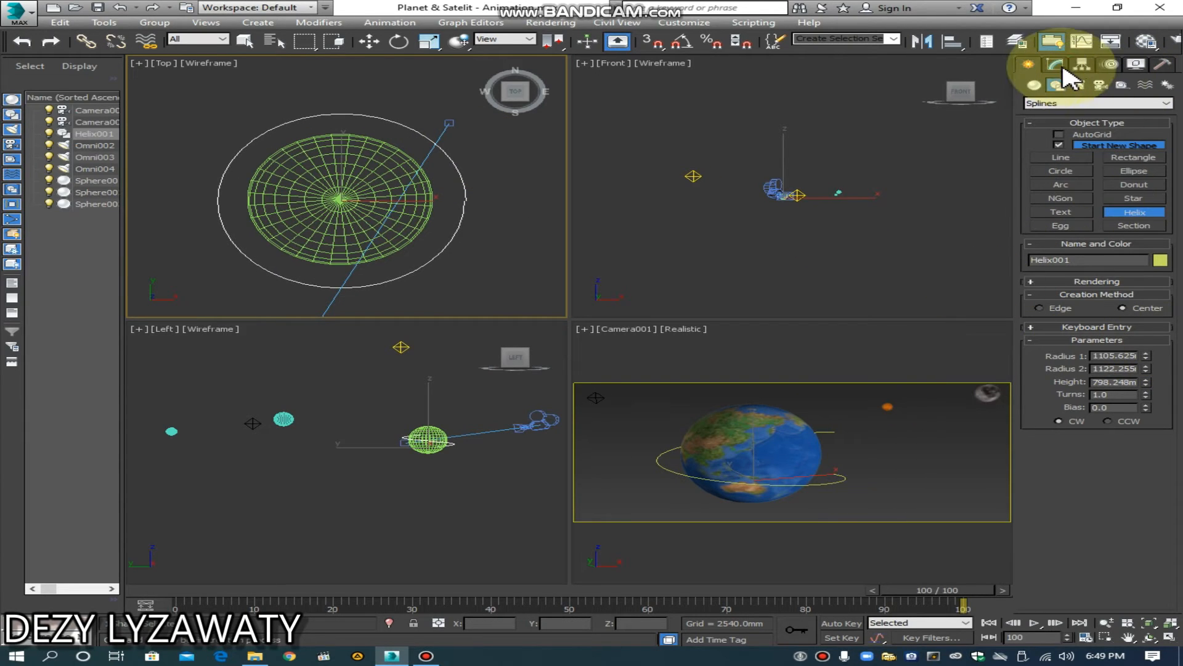
left_click(1063, 68)
left_click_drag(1144, 262, 1109, 243)
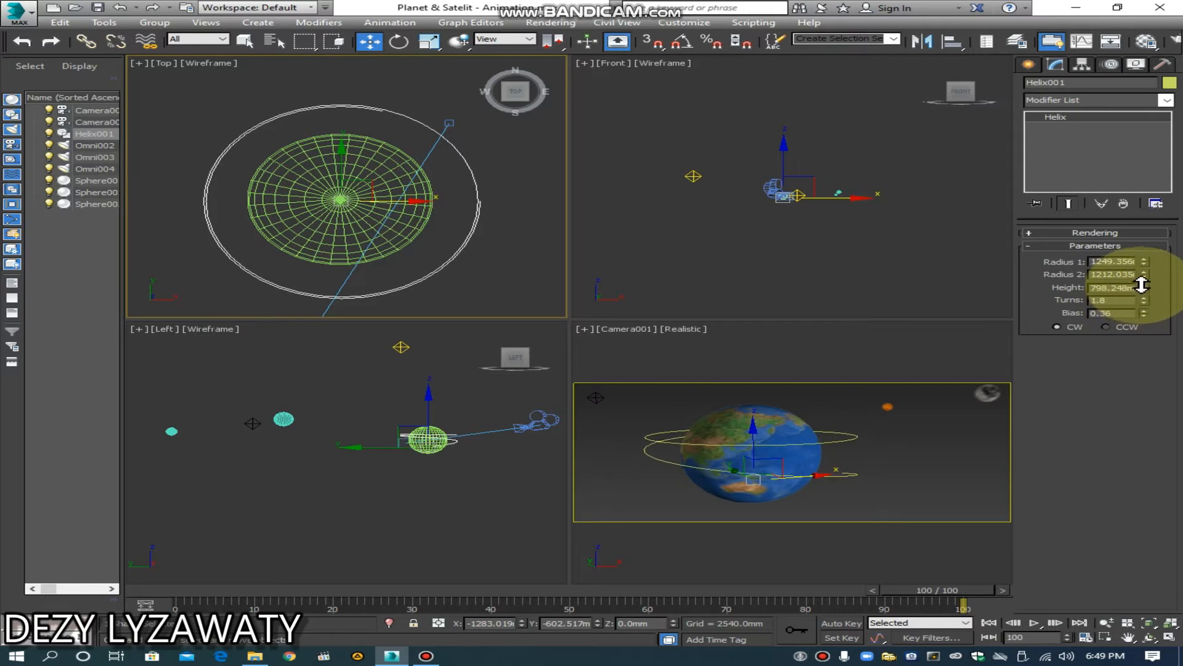
left_click_drag(1140, 316, 1154, 269)
left_click_drag(1147, 316, 1147, 317)
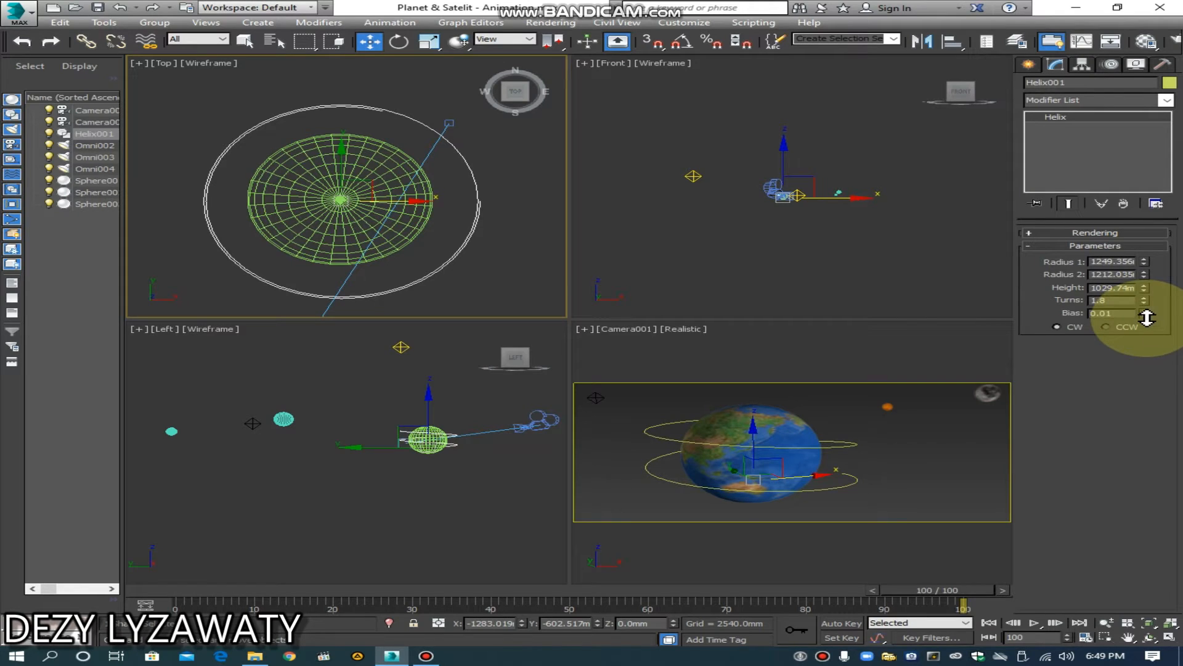
left_click(906, 447)
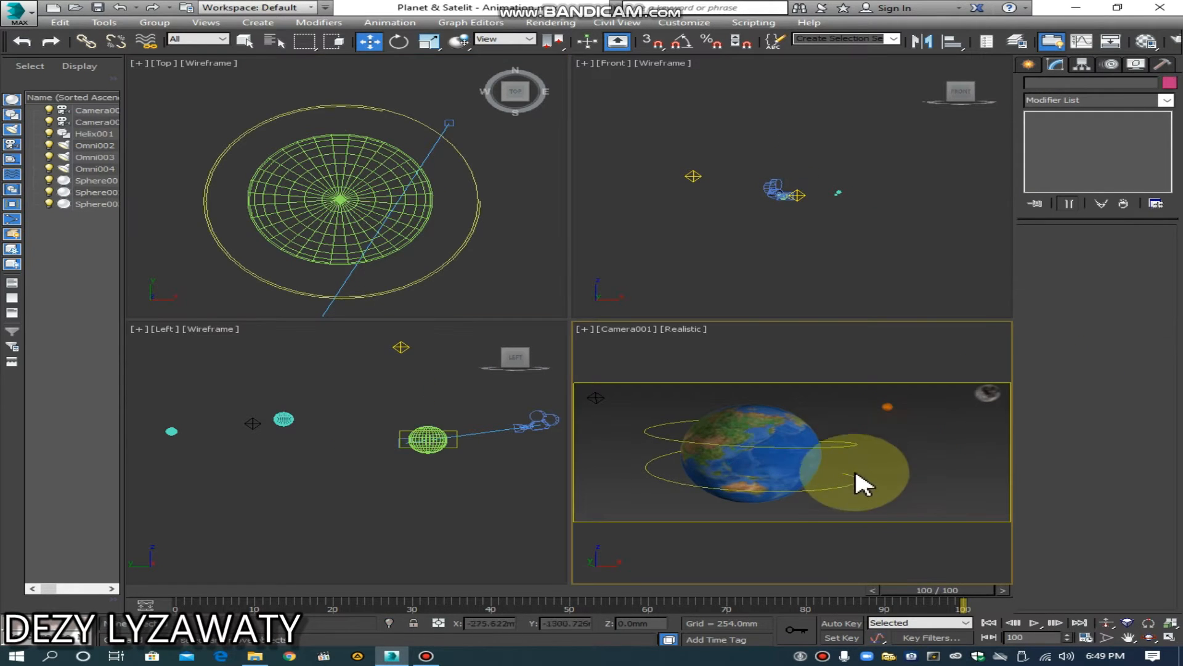
left_click(847, 445)
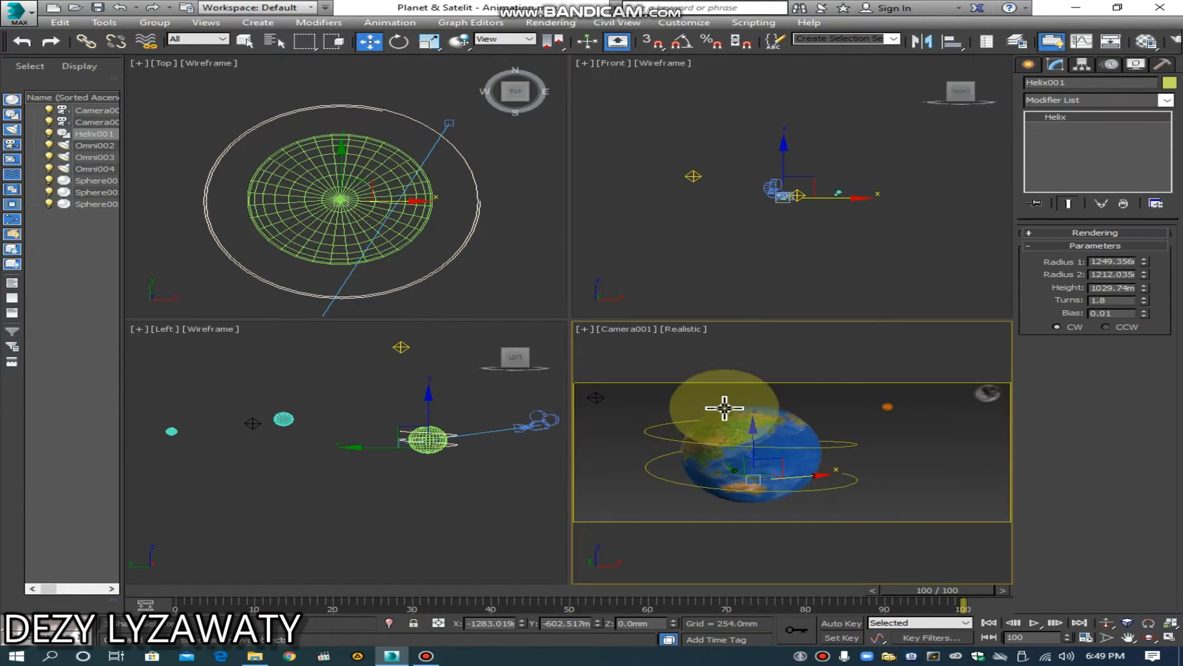
Step: Create a text spline with the default "MAX Text" at 2540 mm size beside the Earth sphere in the Front view
left_click(796, 267)
scroll(824, 265, "up", 4)
scroll(830, 246, "up", 3)
middle_click_drag(830, 246, 876, 308)
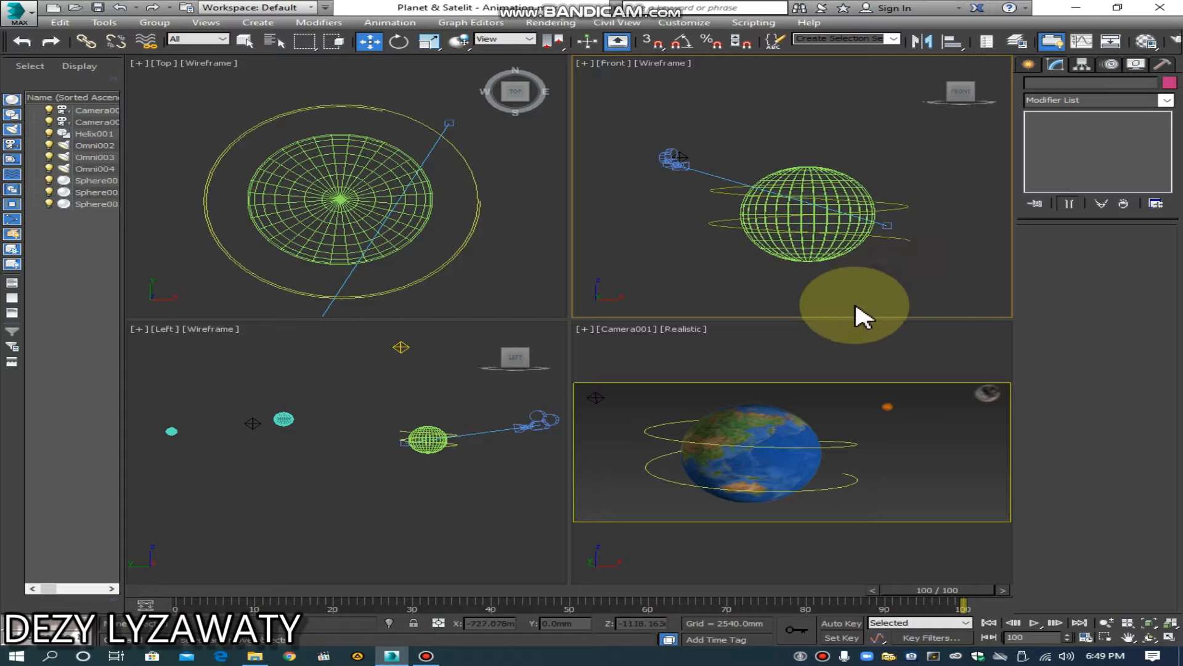
left_click(1028, 64)
left_click(1057, 86)
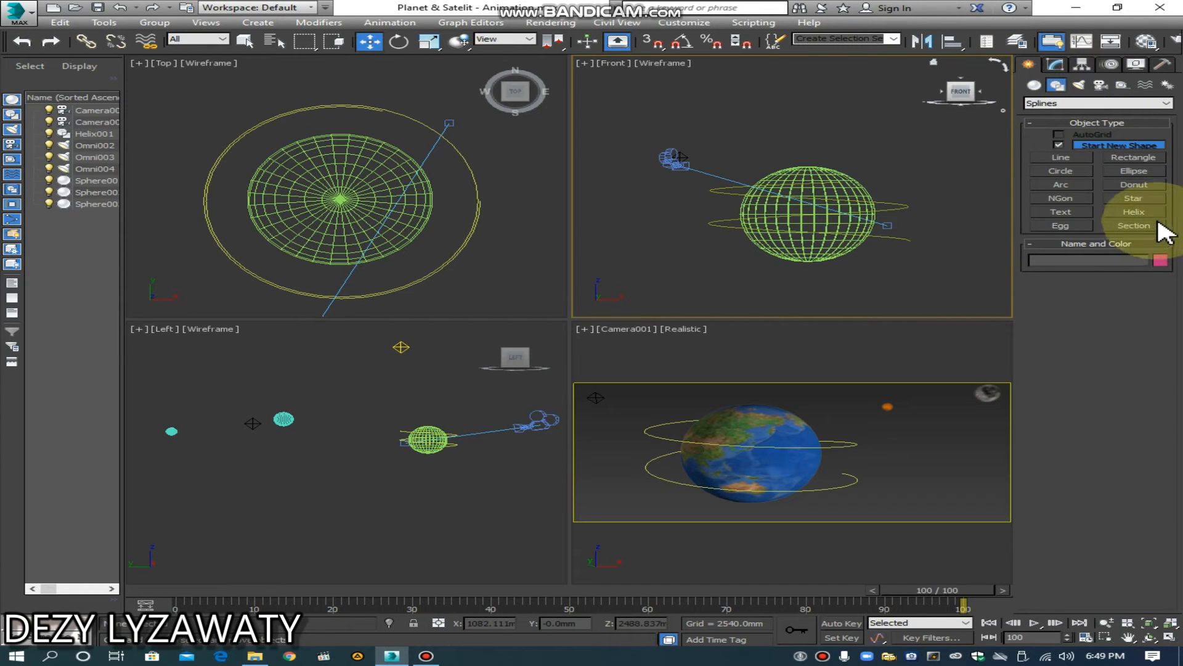
left_click(1071, 214)
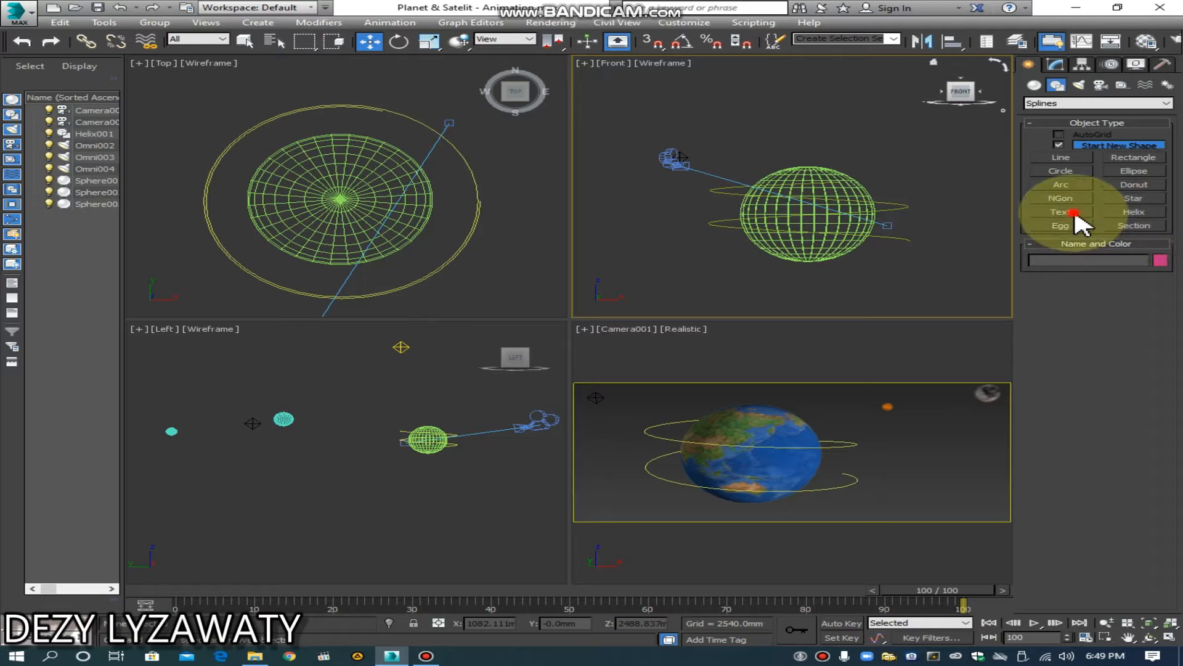
left_click(710, 207)
Step: Move the text in front of the Earth sphere, to about Y -2261 mm and Z 56 mm
left_click(369, 41)
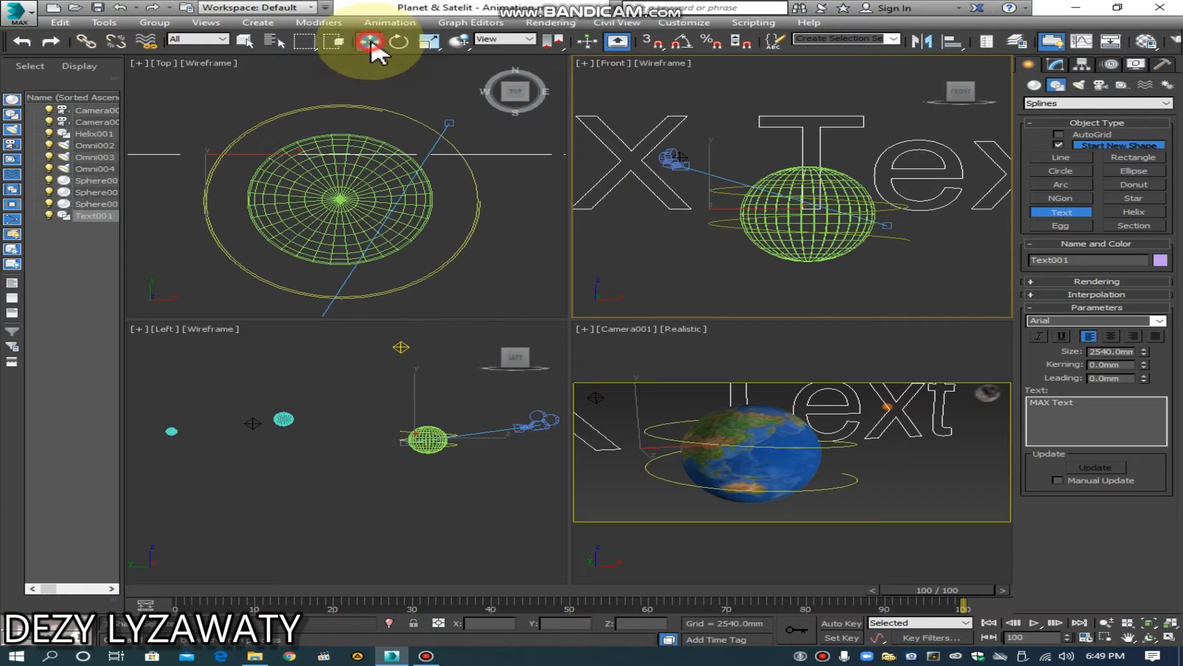
scroll(423, 182, "down", 5)
left_click_drag(410, 155, 417, 175)
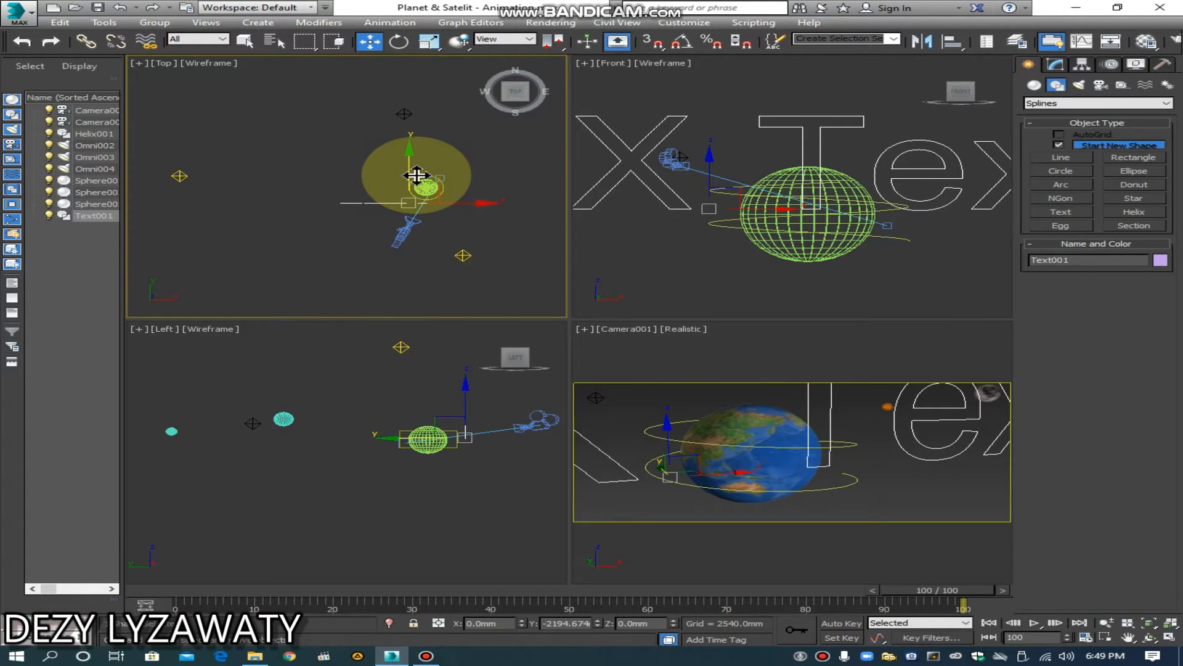
scroll(866, 261, "down", 6)
left_click_drag(813, 215, 813, 220)
scroll(850, 261, "up", 3)
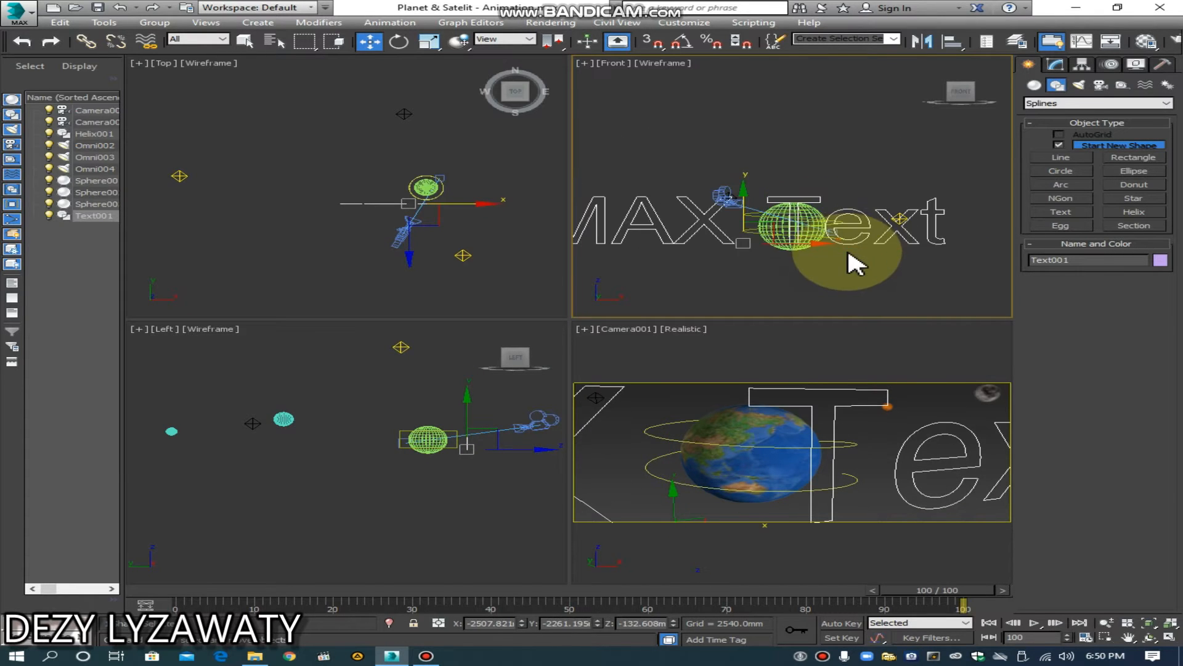
middle_click_drag(817, 229, 915, 240)
left_click_drag(844, 207, 843, 201)
middle_click_drag(901, 186, 866, 182)
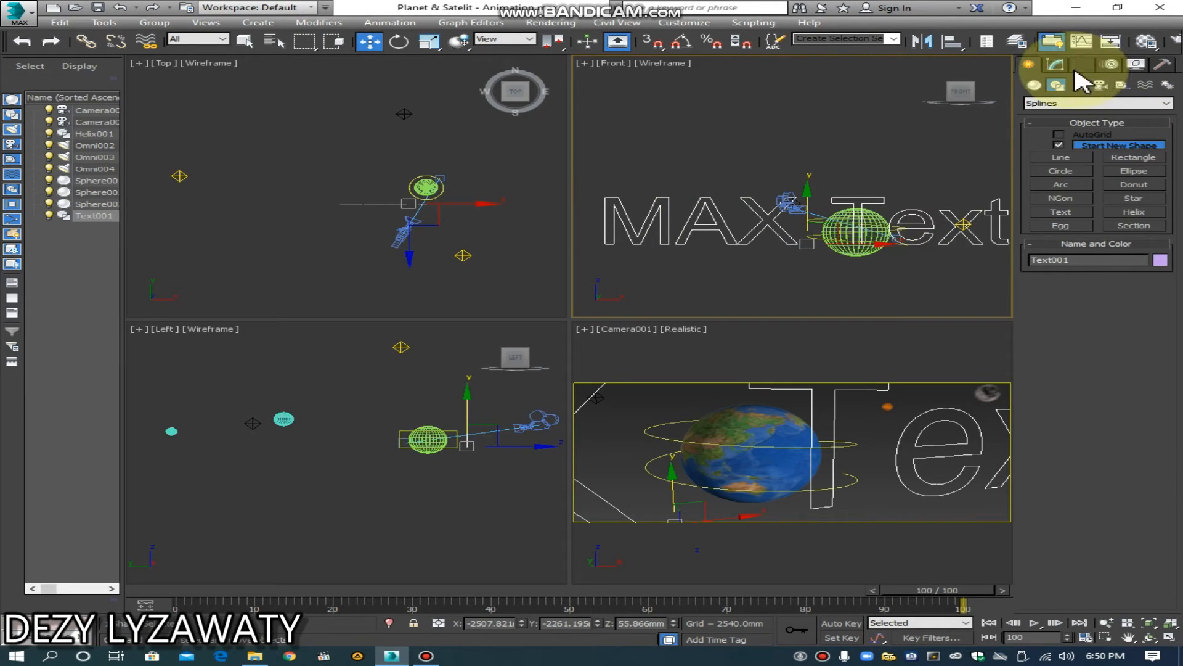
Step: Reduce the text's size to 482.6 mm
left_click(1055, 65)
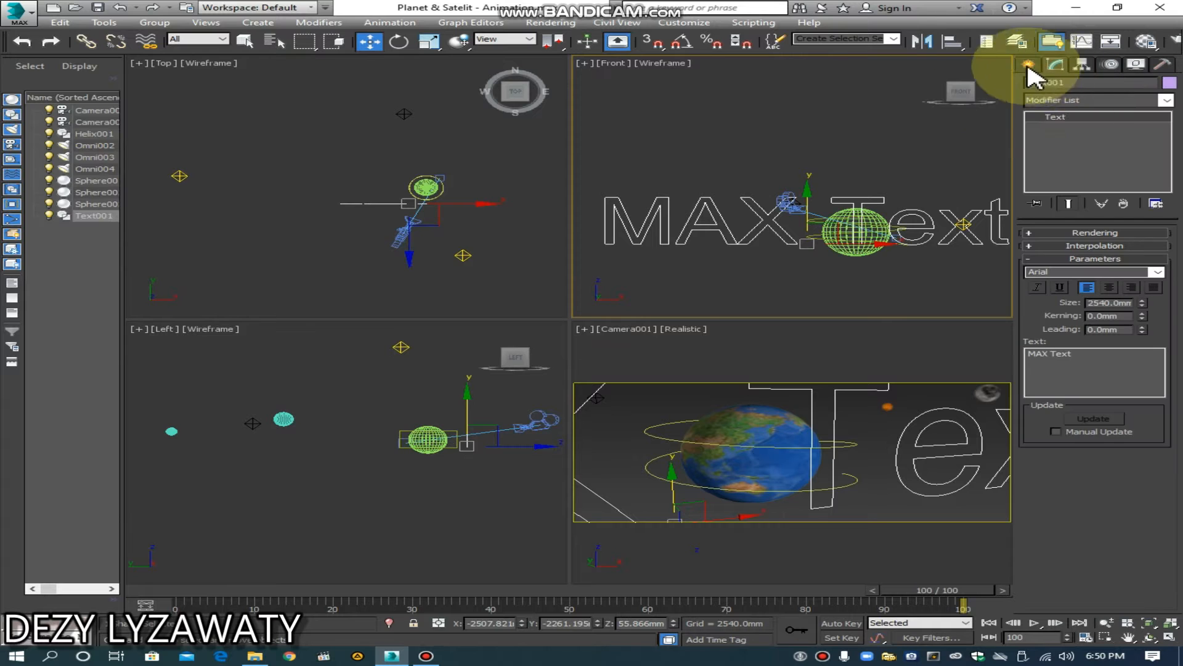
left_click(1061, 351)
left_click_drag(1142, 304, 1158, 354)
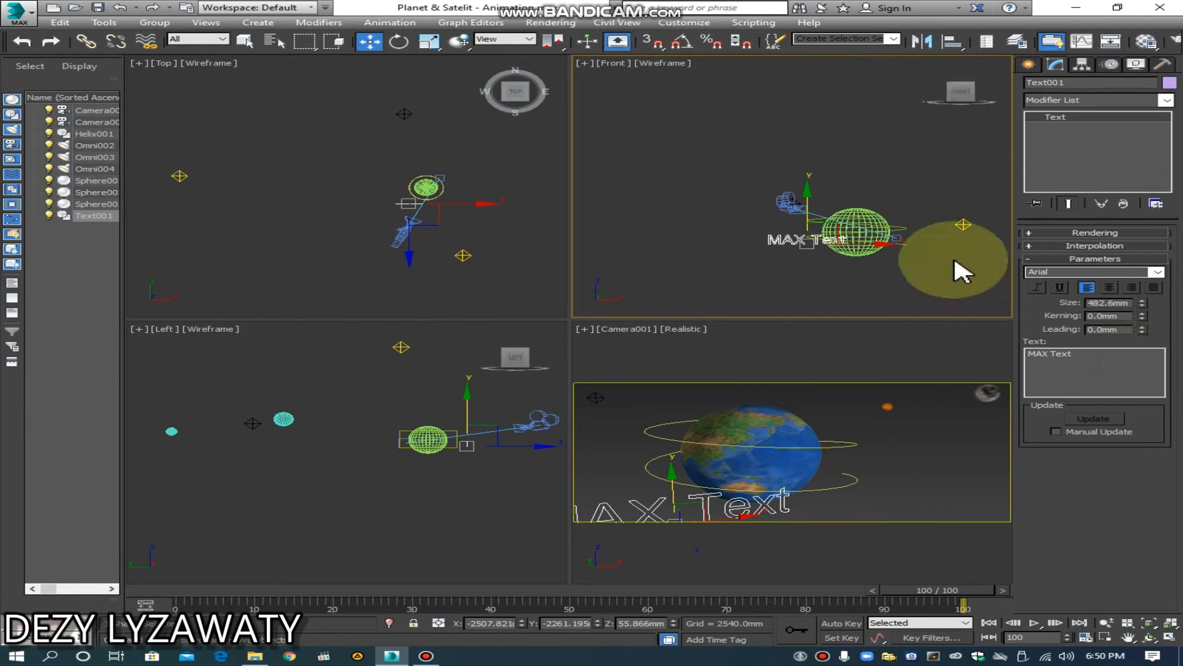
right_click(886, 264)
left_click(911, 287)
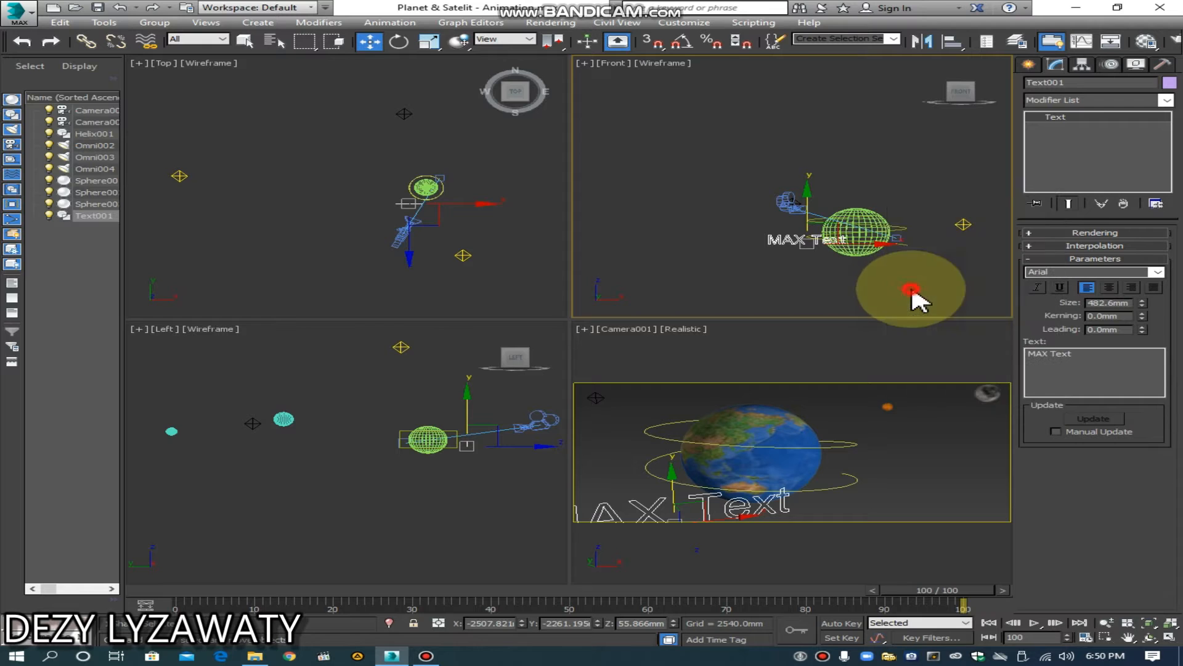
right_click(884, 249)
left_click(929, 260)
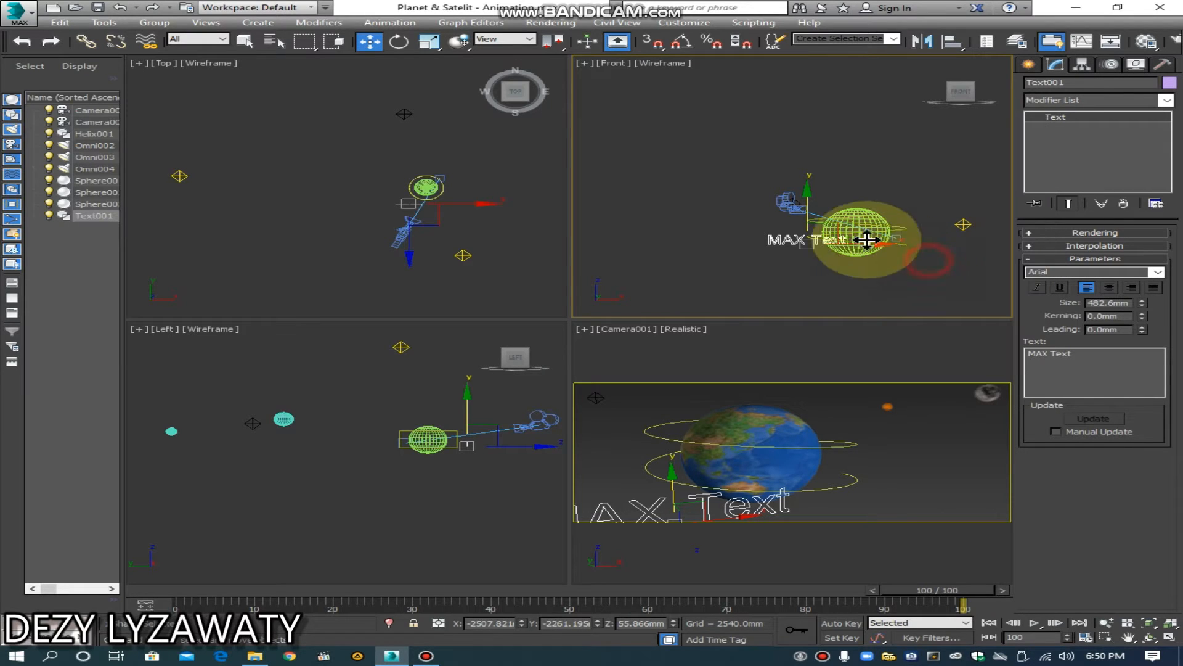
Step: Shift the text across the Earth sphere to about X -1143 mm, and delete it
left_click_drag(841, 244, 921, 284)
left_click(919, 281)
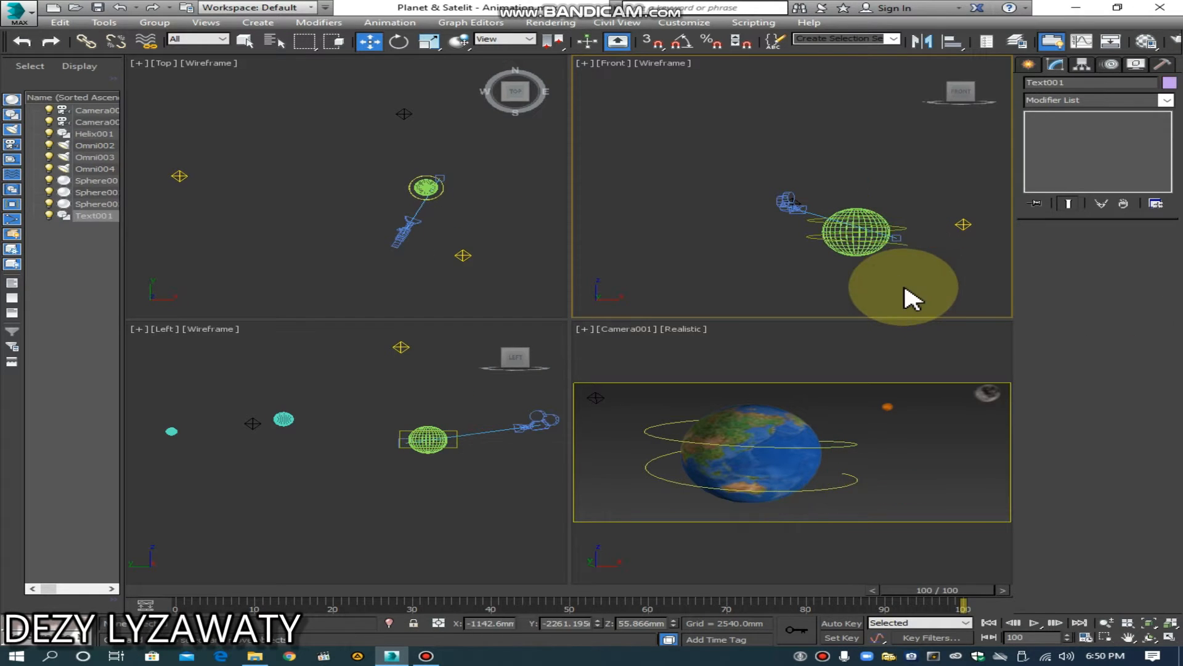
key("Delete")
Step: Create a new "MAX Text" text spline with a size of 482.6 mm beside the Earth sphere in the Front view
left_click(1027, 65)
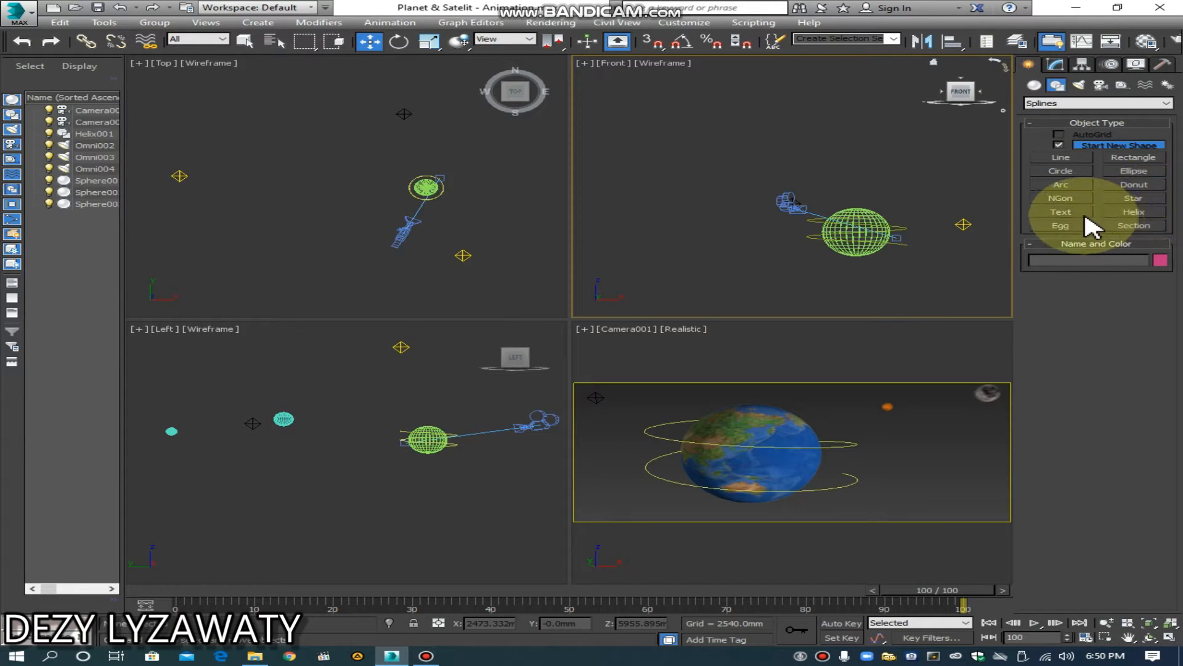
left_click(1061, 211)
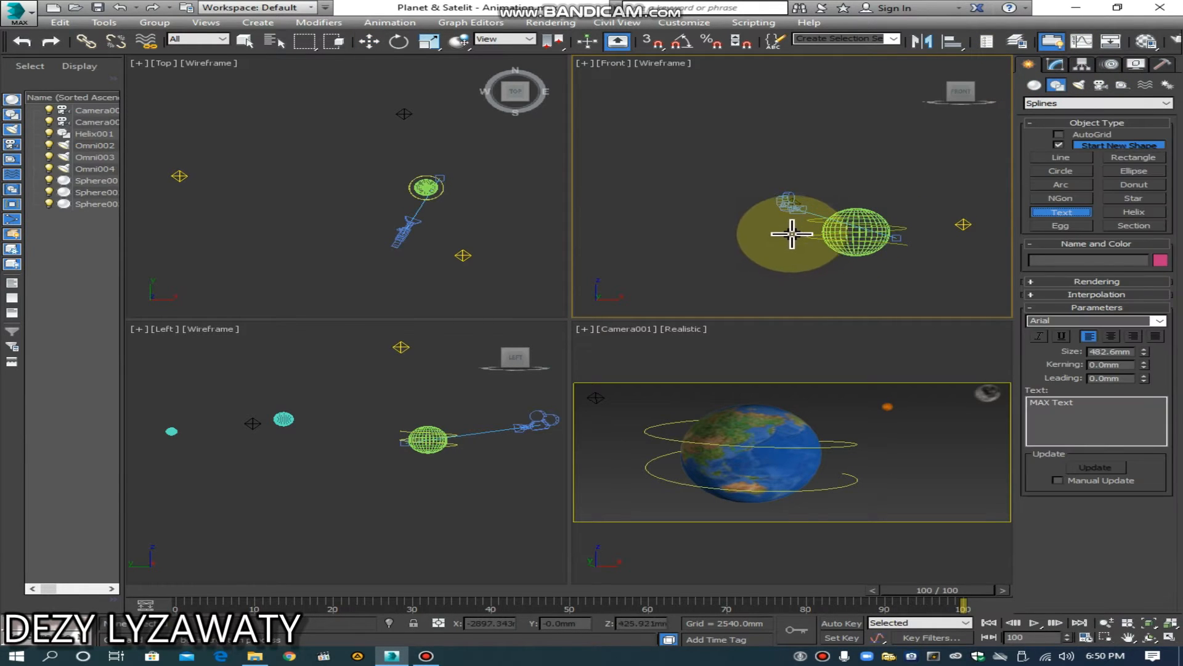
left_click(792, 234)
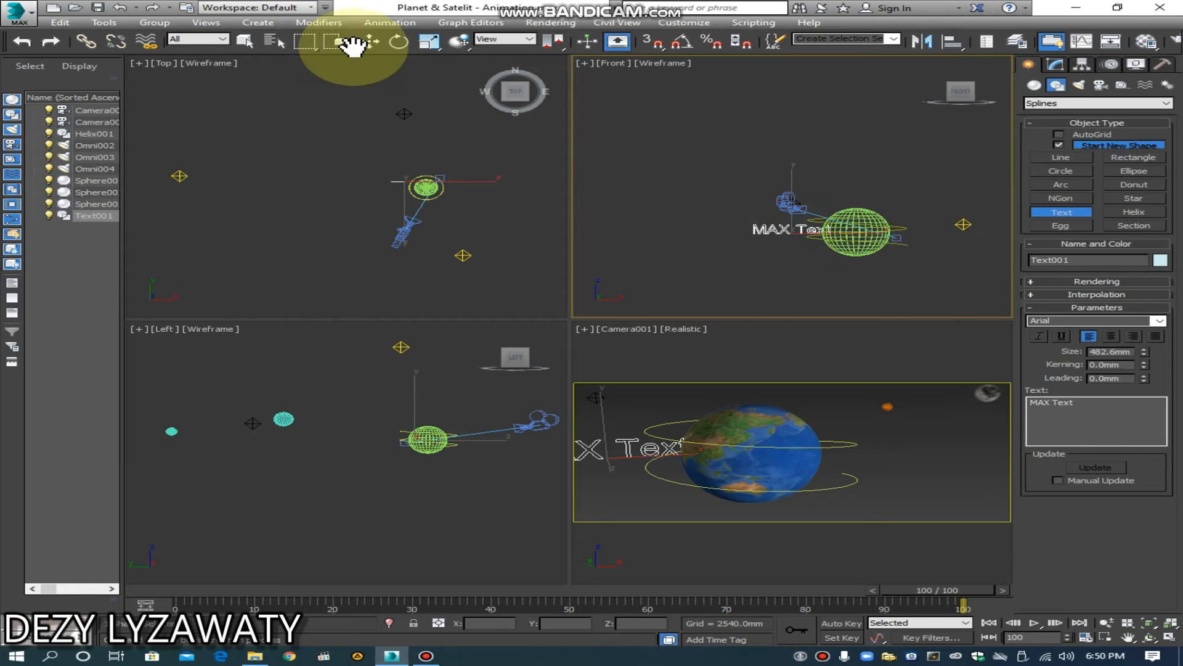
Step: Move the new text across and in front of the Earth sphere, to about X -1179 mm and Y -2082 mm
left_click(370, 42)
left_click_drag(840, 232, 911, 234)
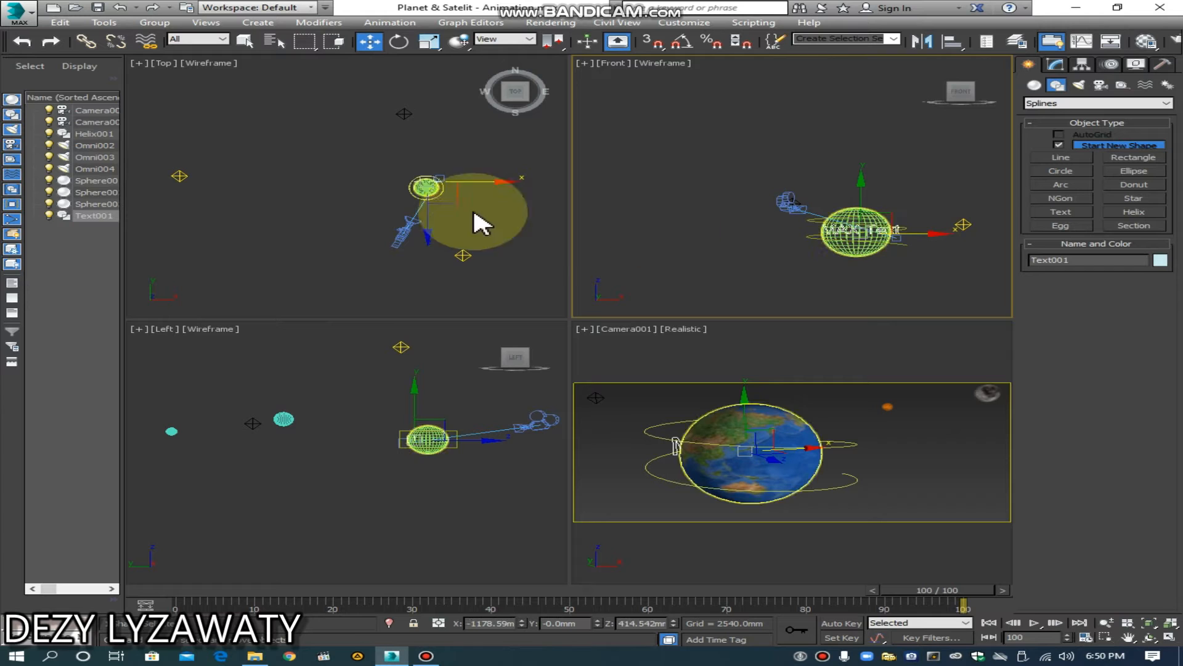
scroll(432, 225, "up", 5)
scroll(344, 228, "up", 2)
middle_click_drag(349, 221, 352, 203)
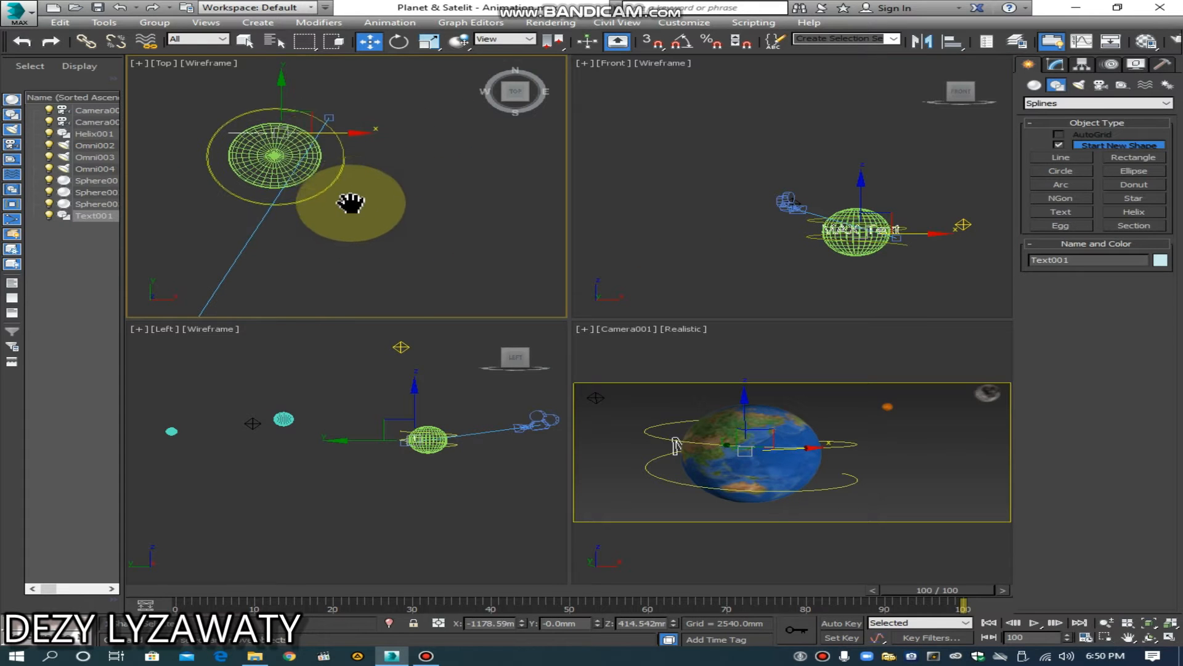
left_click_drag(276, 96, 282, 178)
left_click(930, 261)
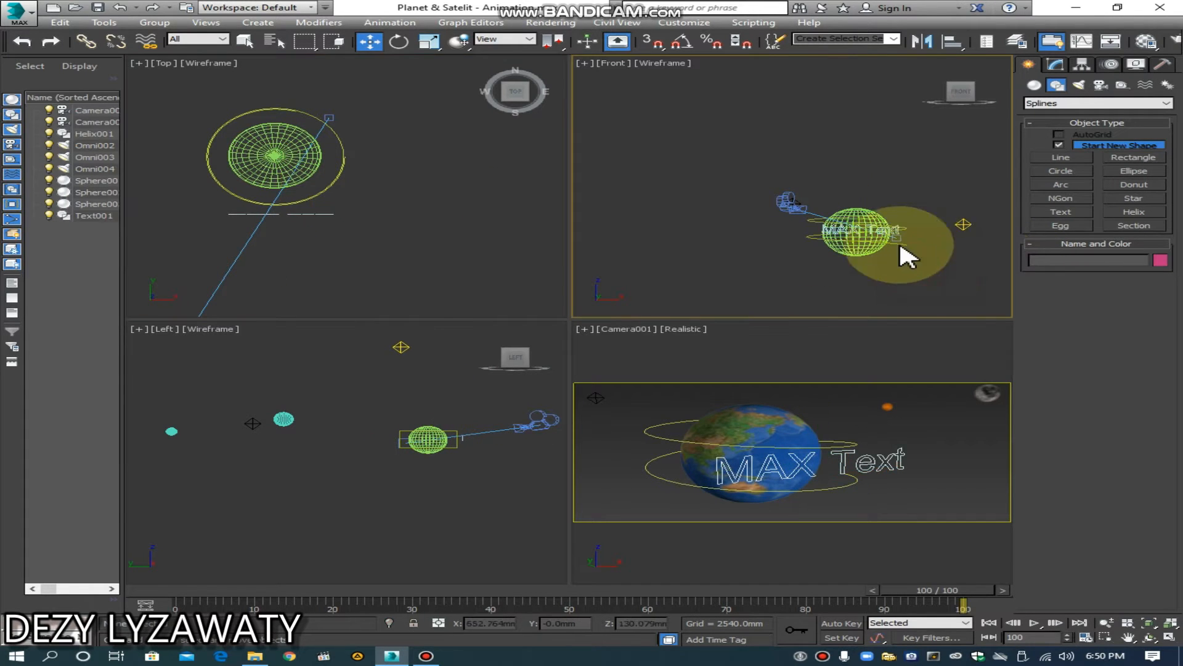
Step: Rename the text object as BASIC ANIMATION
scroll(905, 228, "up", 5)
middle_click_drag(876, 232, 908, 246)
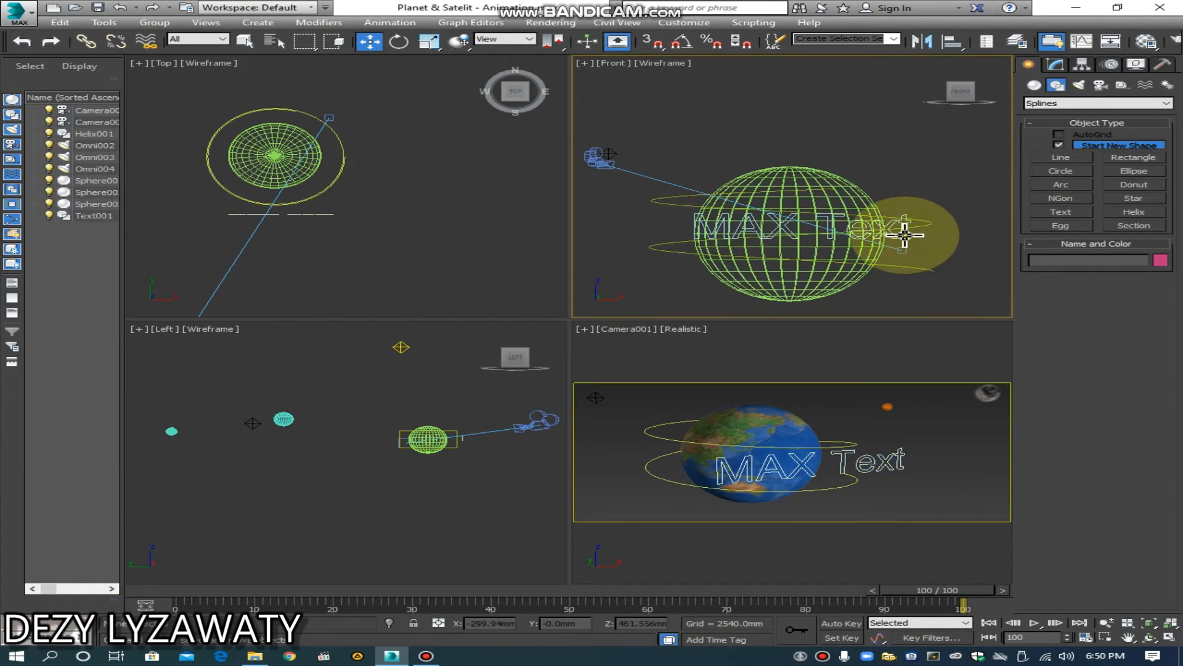
left_click(904, 234)
left_click(1055, 66)
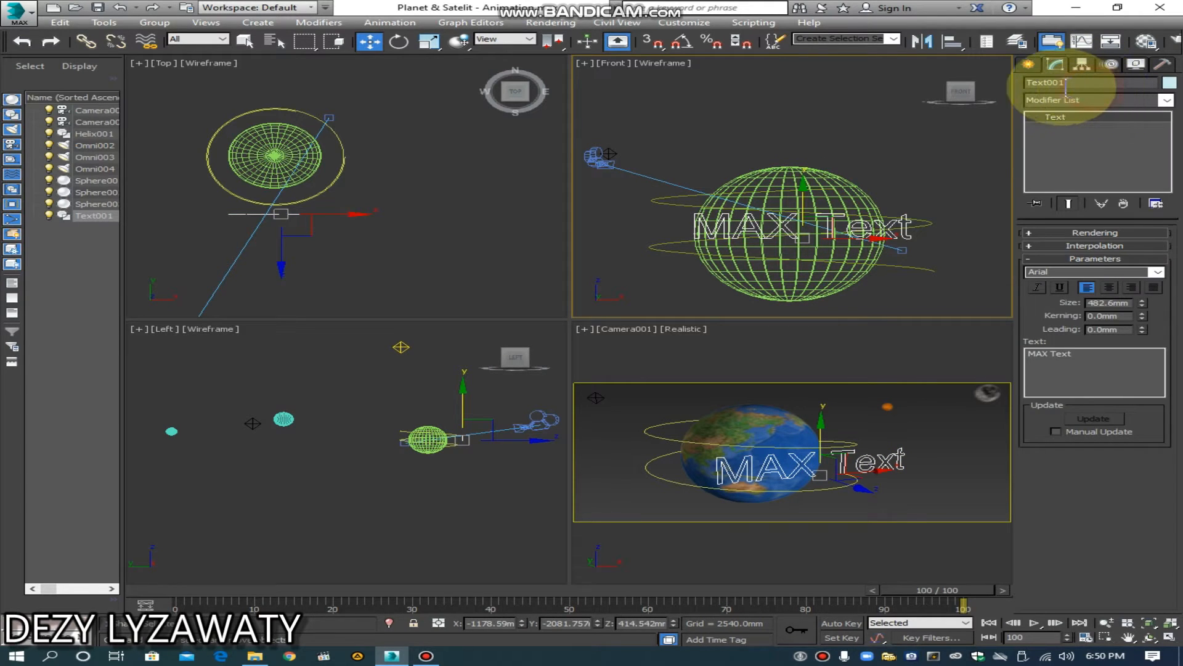
double_click(1065, 82)
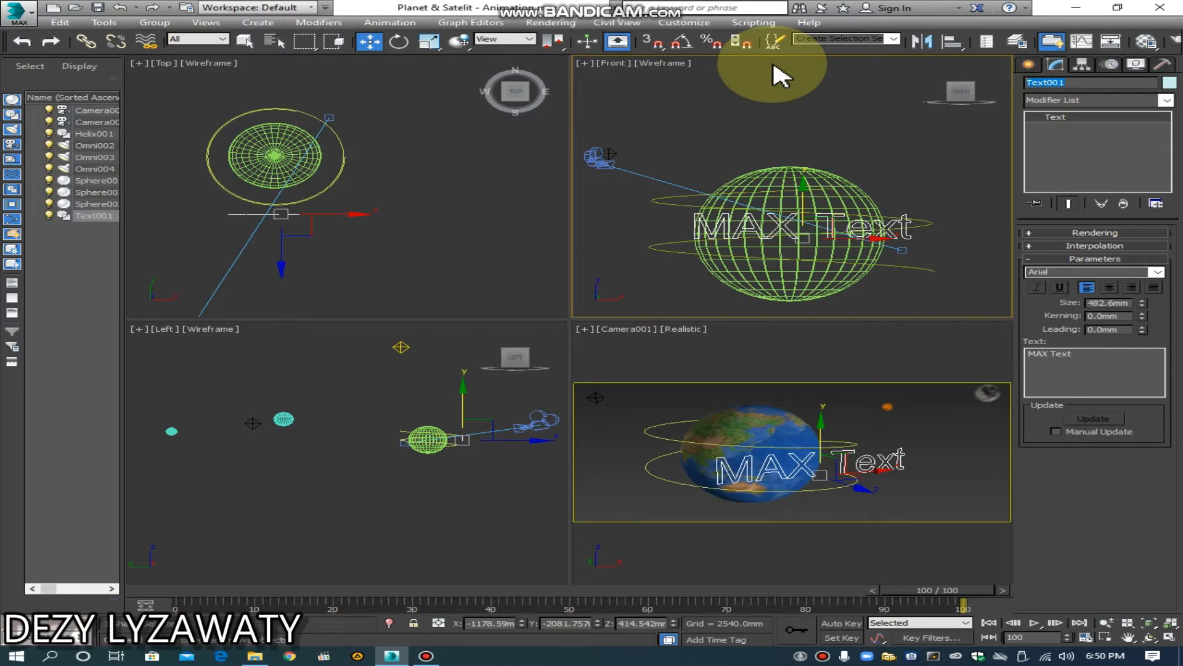
type("BASIC ANIMATION")
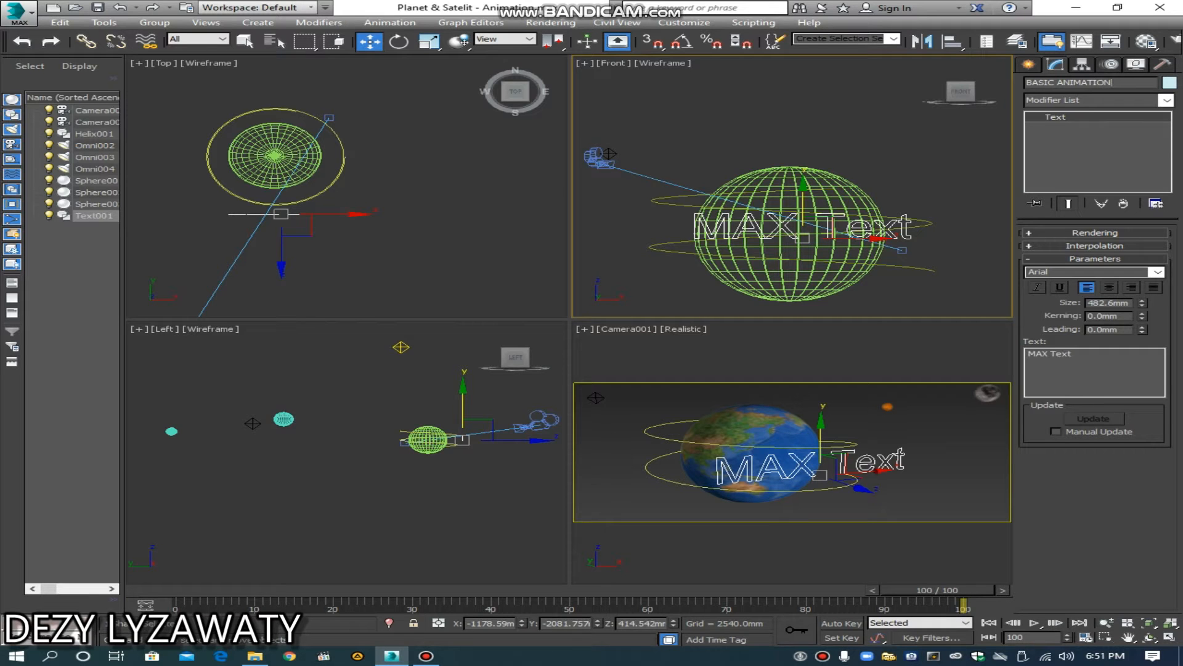
left_click(843, 124)
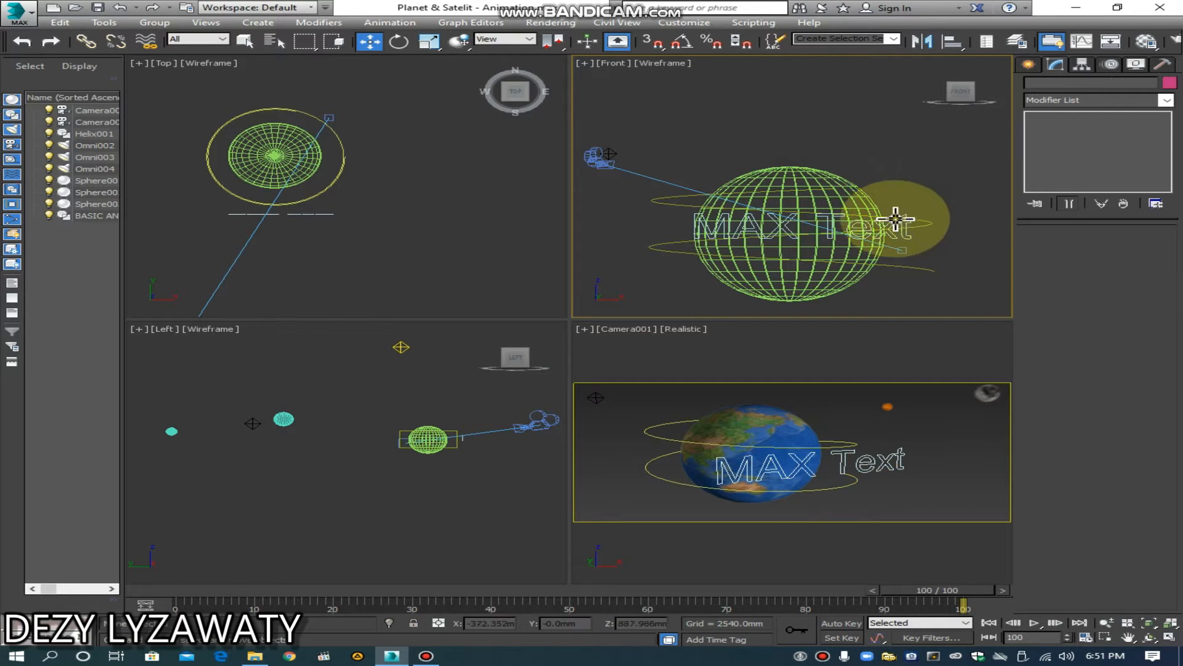
Step: Apply an Extrude modifier to the BASIC ANIMATION text with an amount of 114.3 mm
left_click(900, 224)
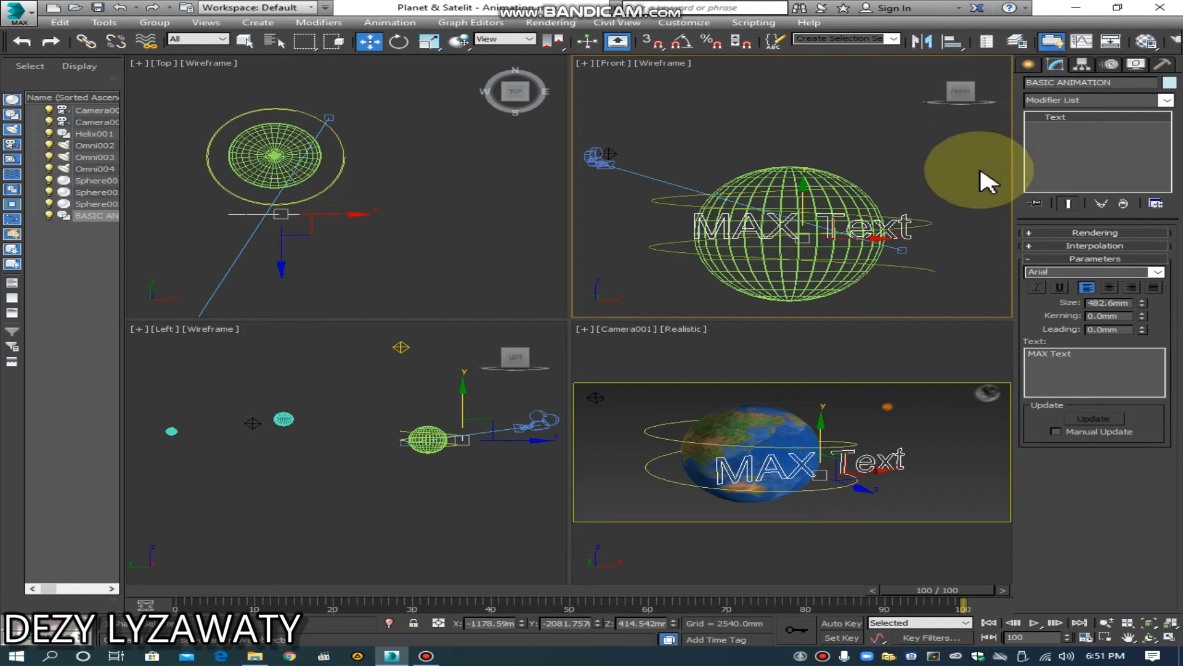
left_click(1167, 99)
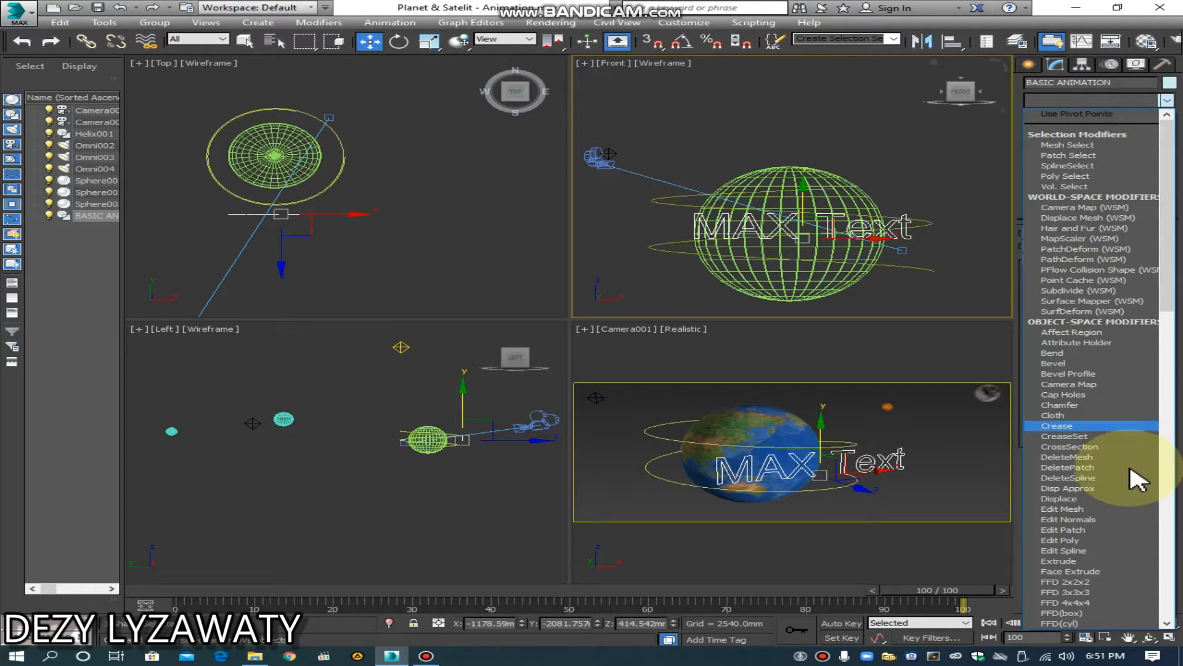
scroll(1136, 524, "down", 10)
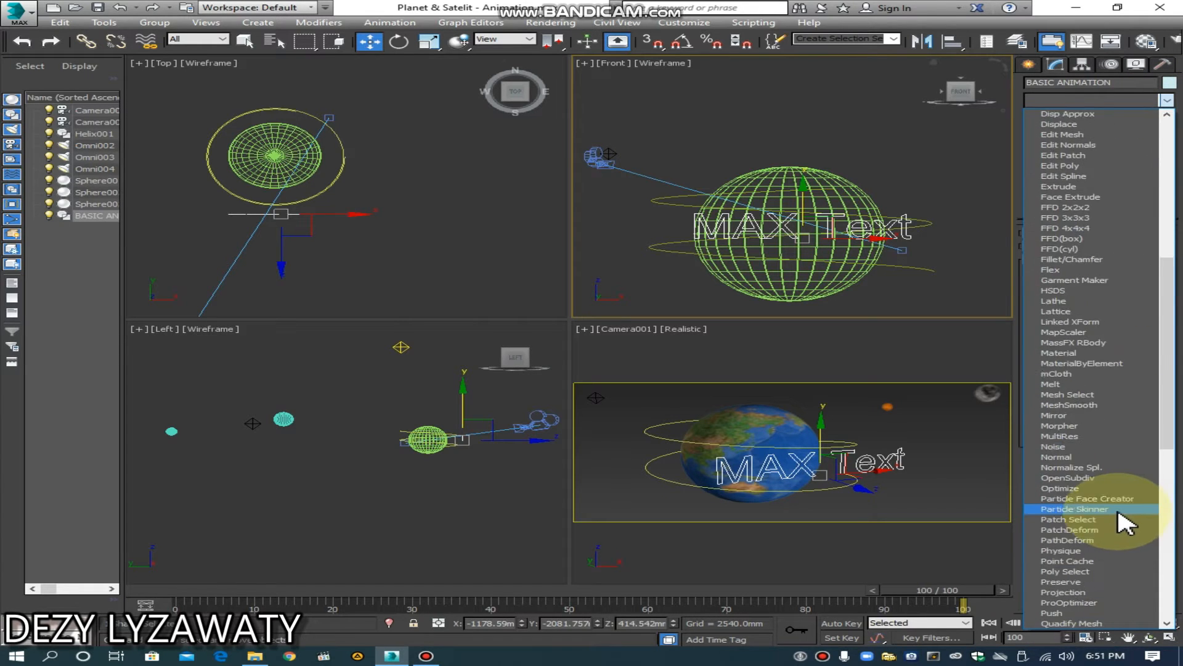
scroll(1072, 265, "up", 2)
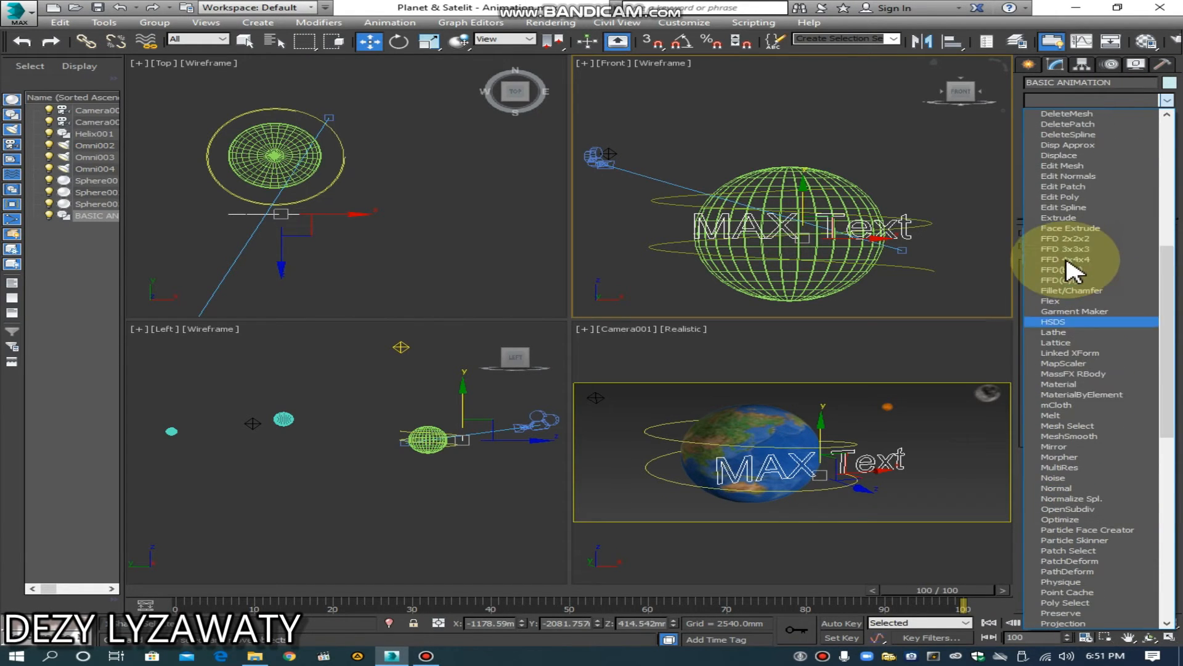
left_click(1069, 217)
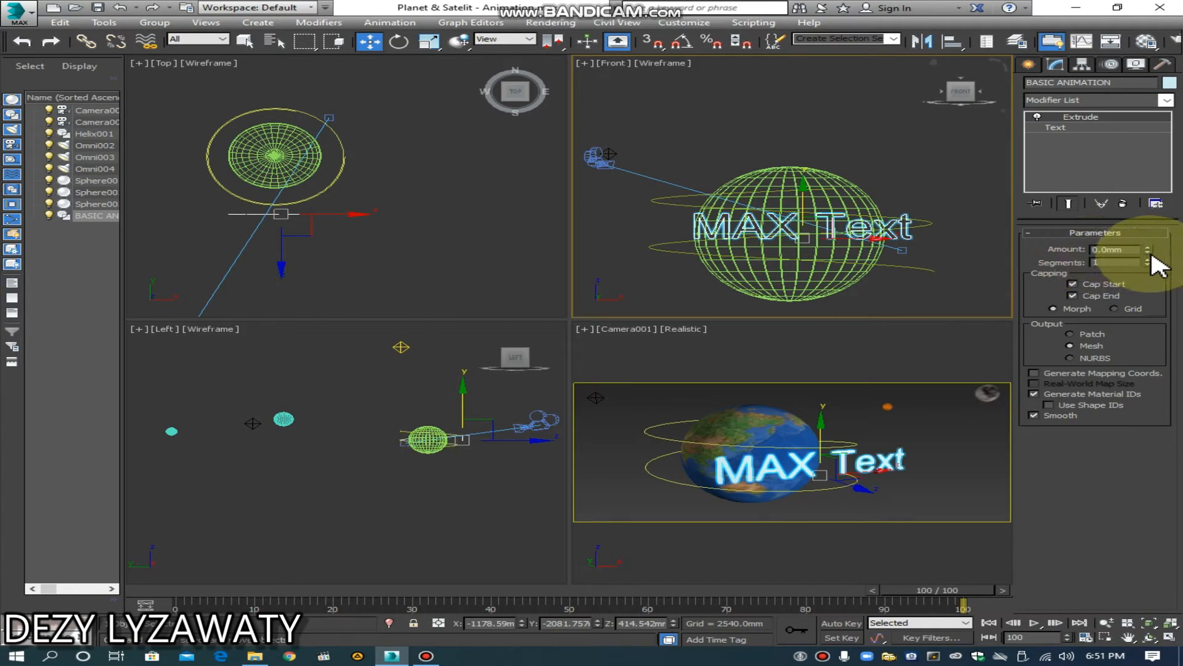
mouse_move(1148, 254)
left_mouse_down()
mouse_move(1145, 228)
mouse_move(1143, 247)
left_mouse_up()
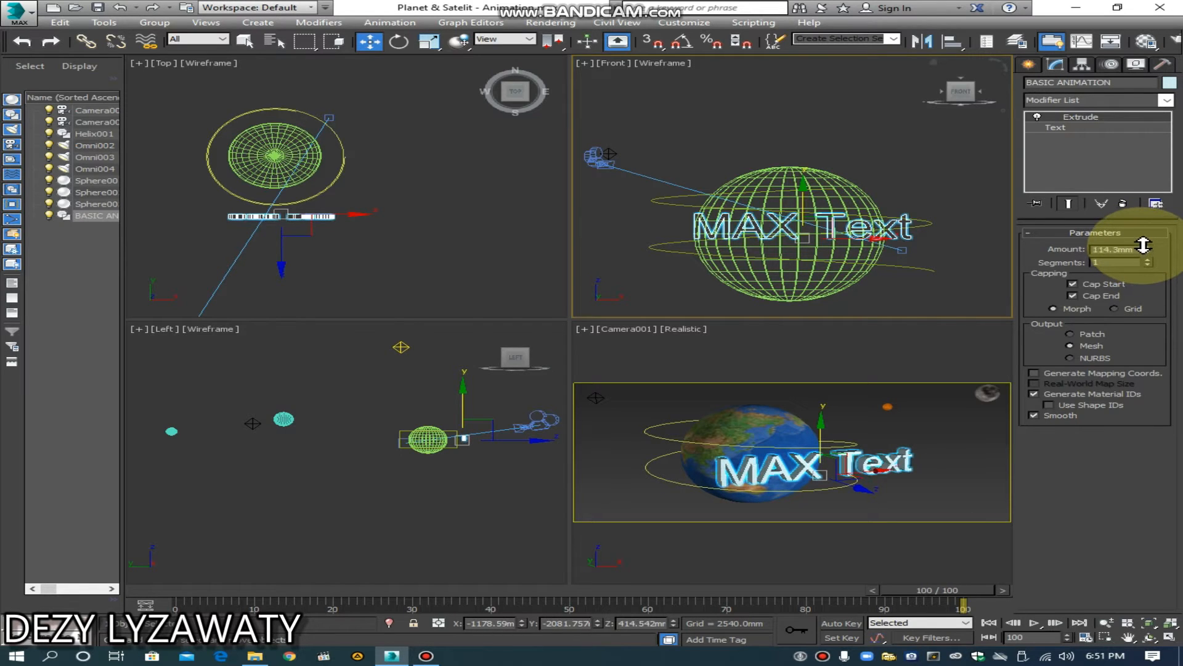
Step: Change the text's content from MAX Text to BASIC ANIMATION and reduce its size until it spans slightly more than the Earth's width
left_click(997, 370)
left_click(903, 439)
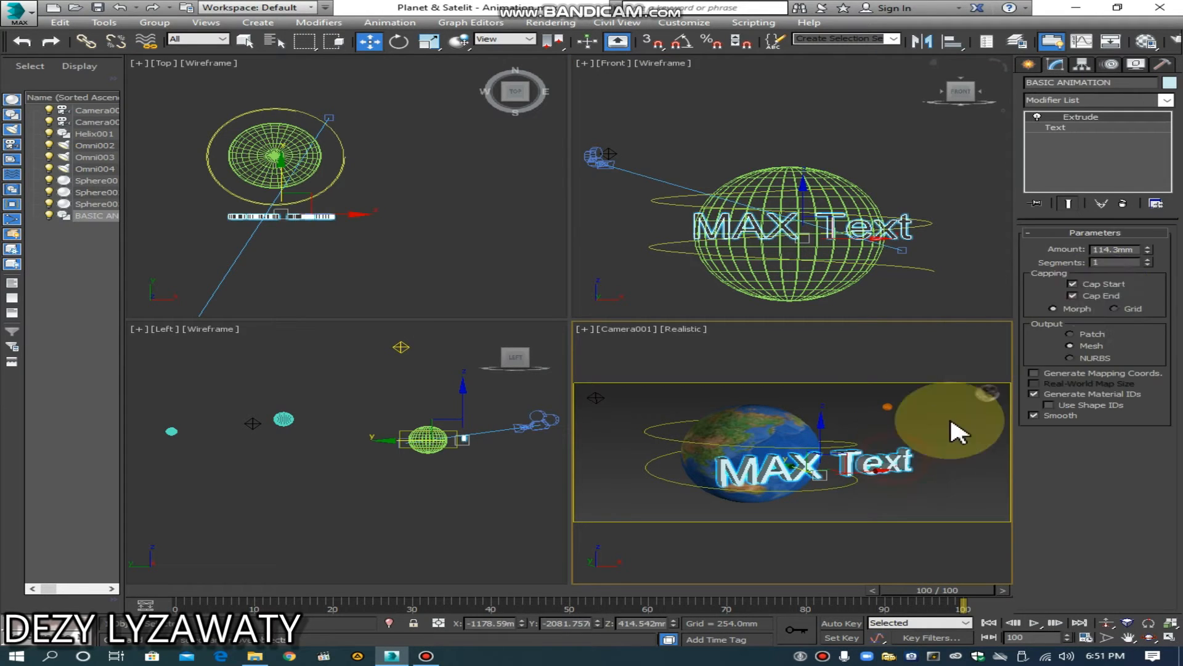
left_click(1083, 142)
left_click(1072, 127)
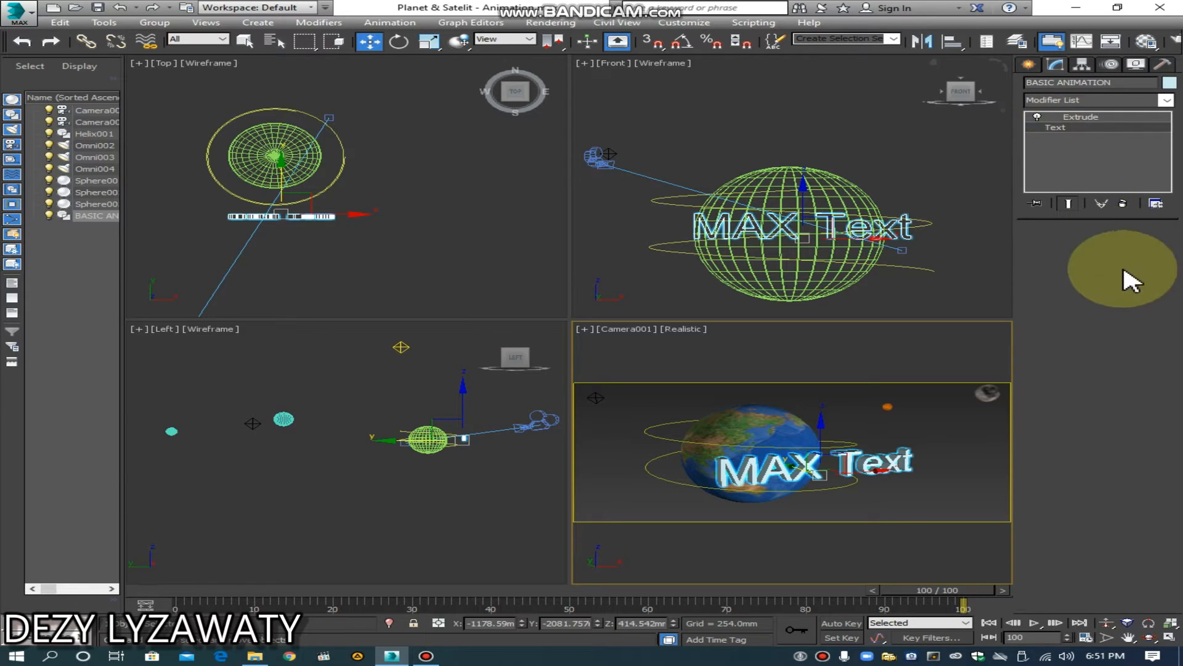
left_click_drag(1083, 361, 965, 361)
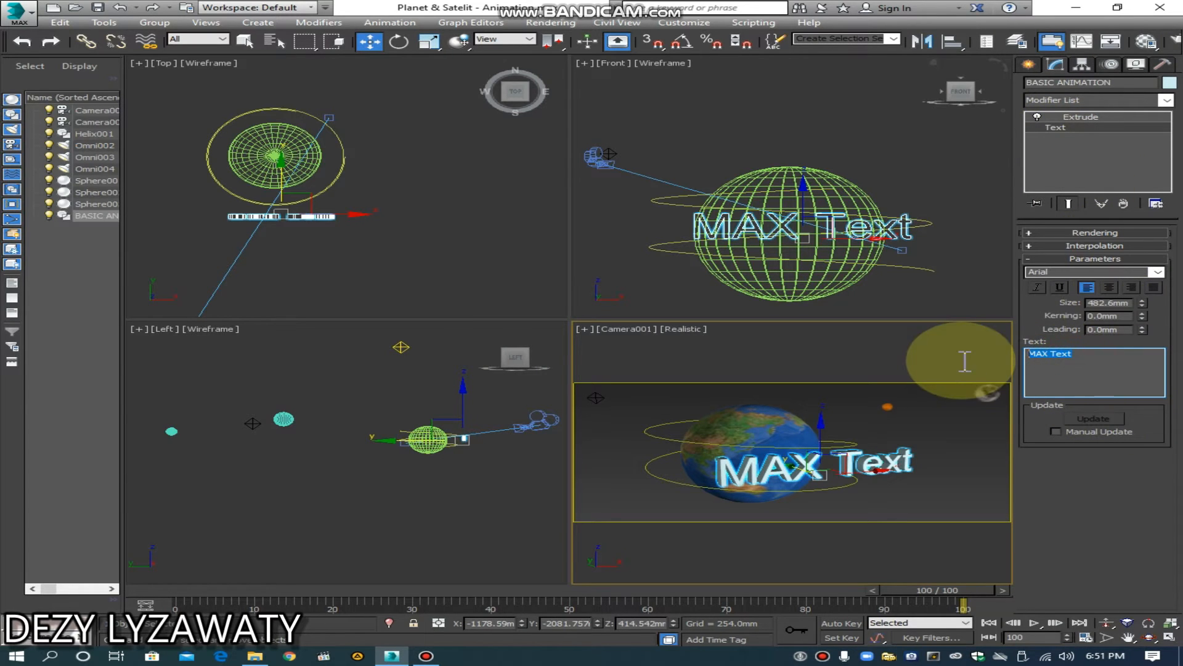
type("B")
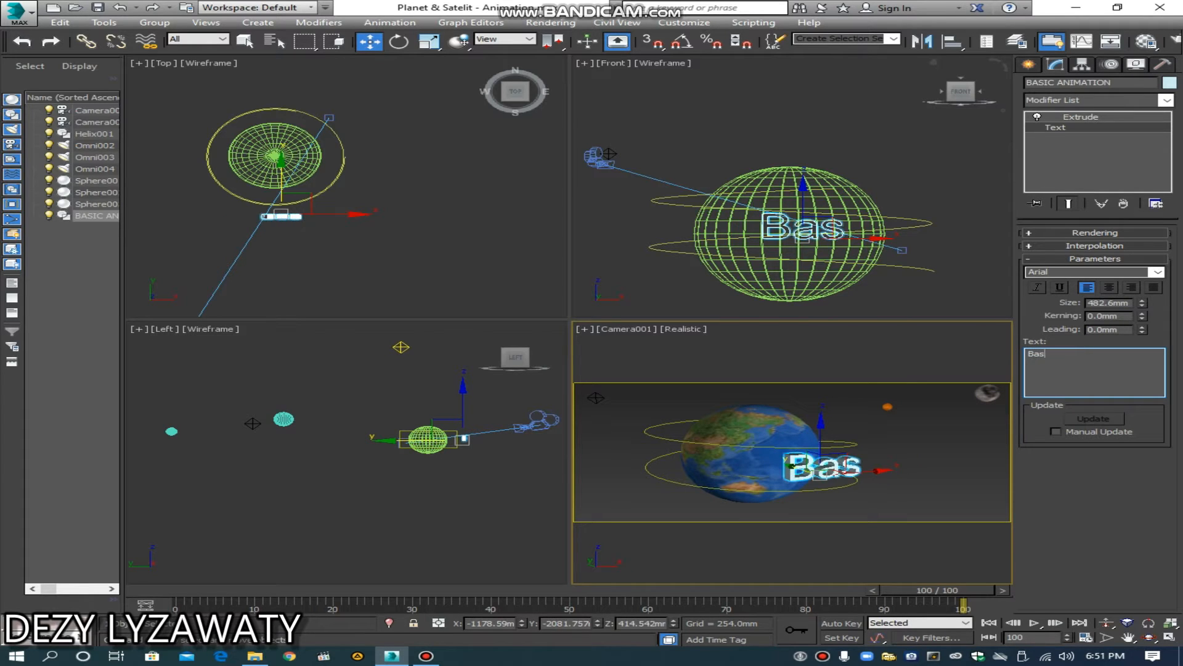
type("AS")
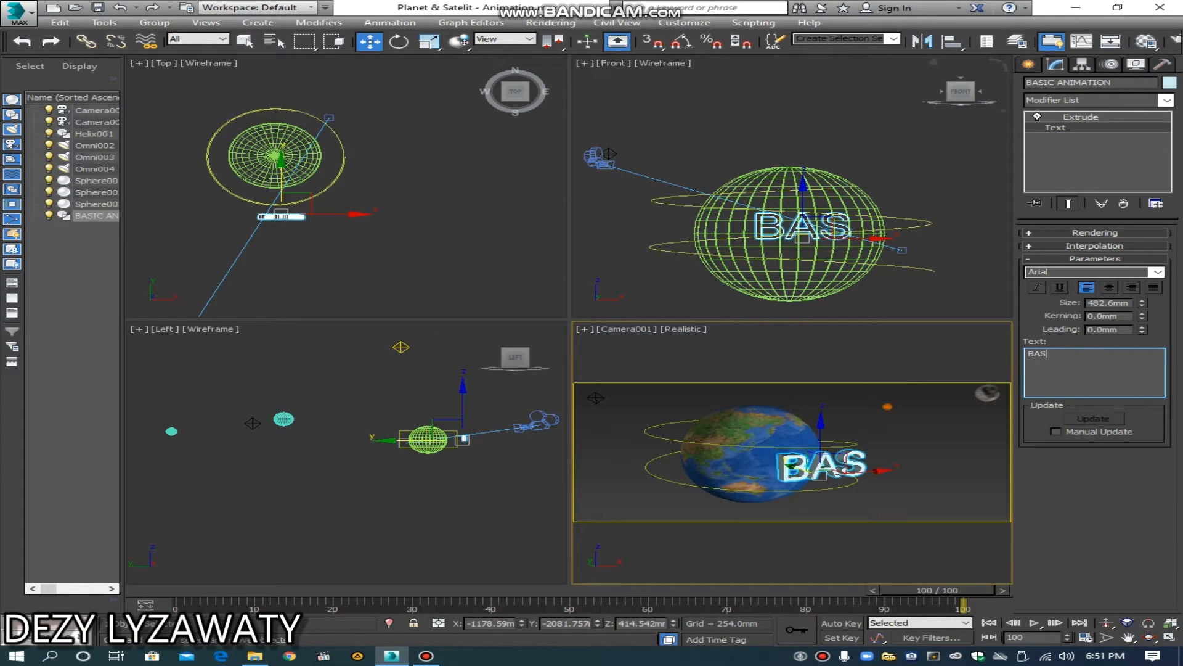
type("IC ANIMA")
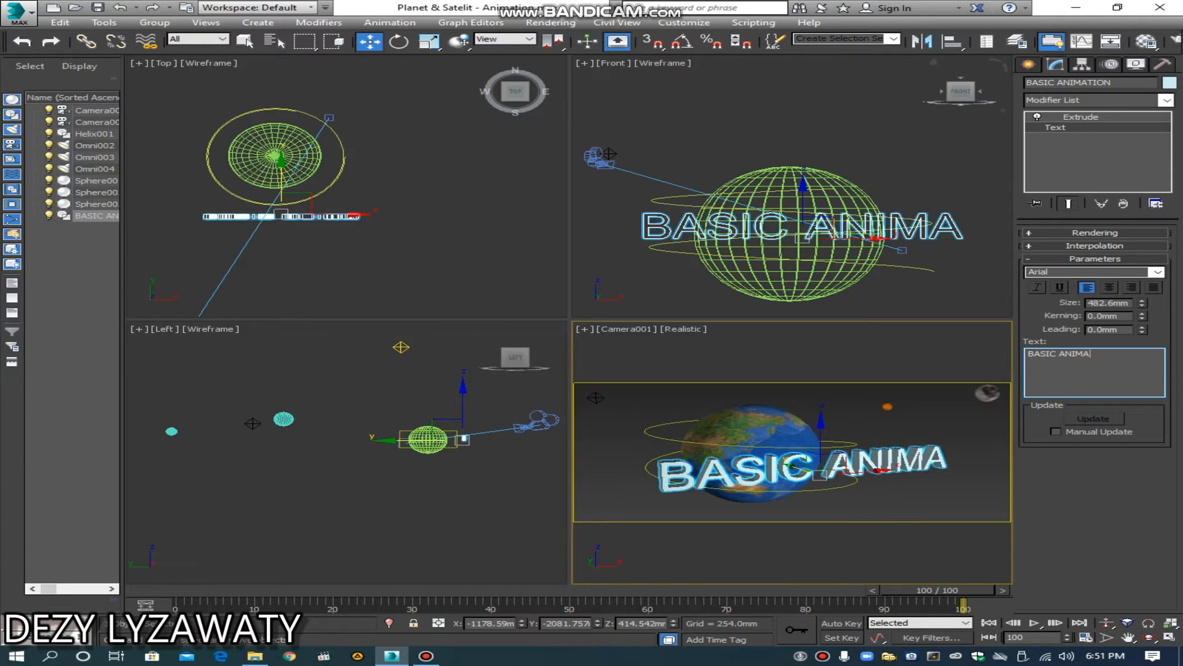
type("TION")
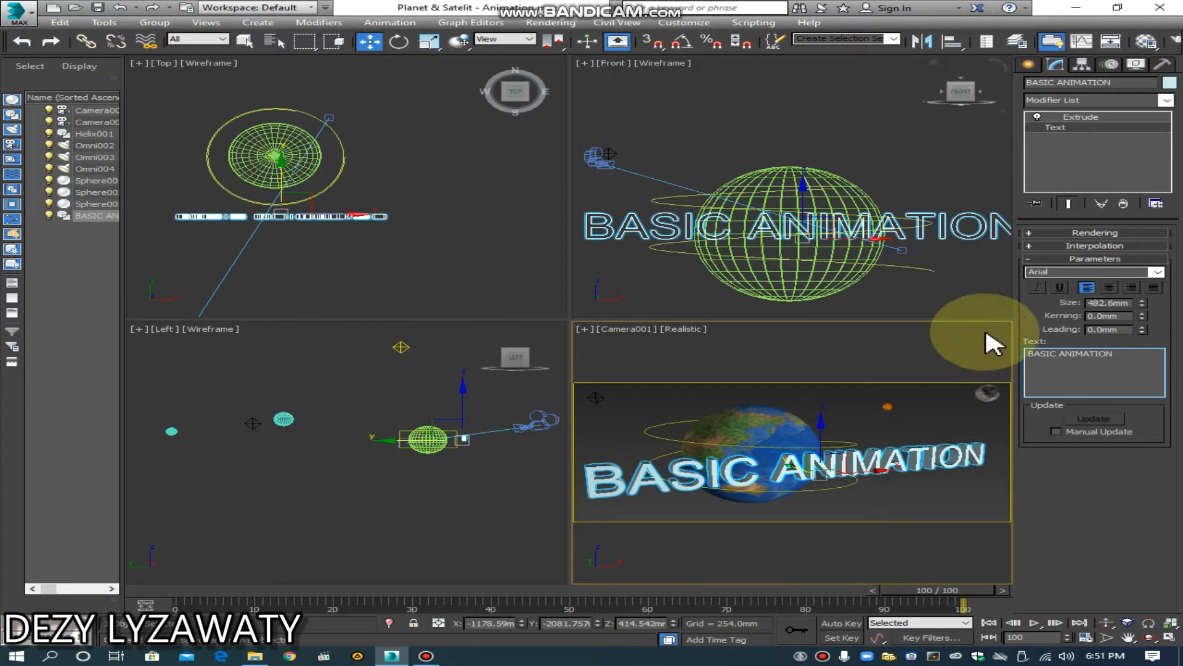
left_click_drag(1142, 302, 1146, 332)
left_click(920, 345)
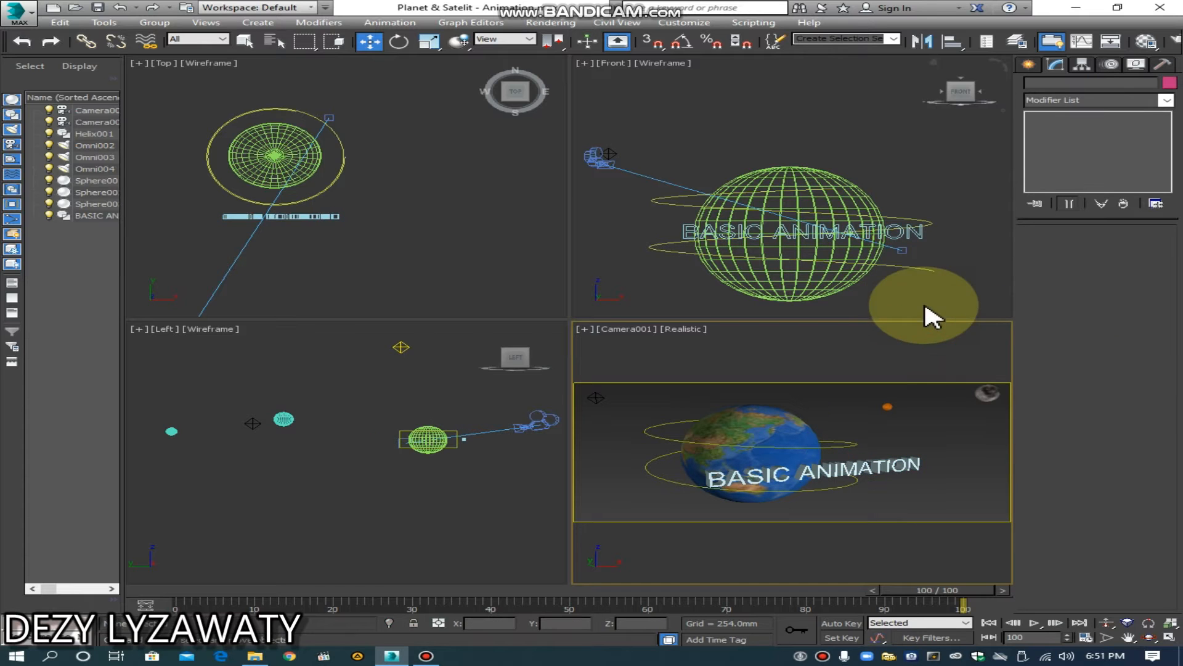
Step: Move the BASIC ANIMATION text sideways and down to the Earth's lower part, to about X -1420 mm and Z -42 mm
left_click(904, 232)
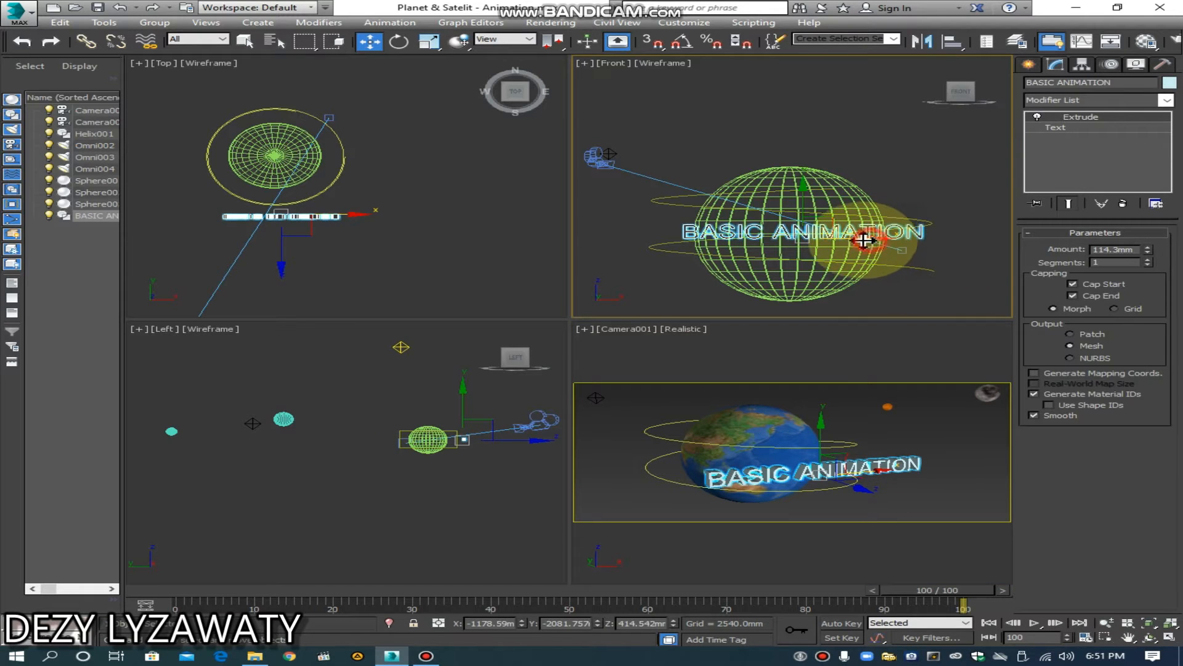
left_click_drag(868, 239, 845, 242)
right_click(775, 213)
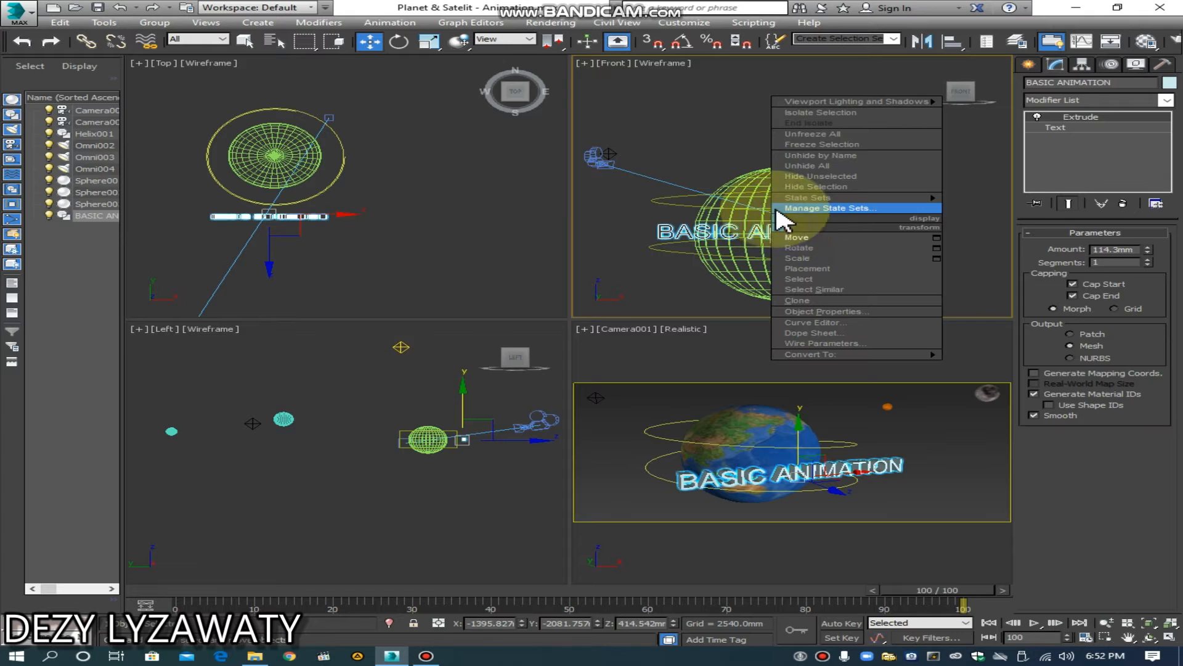
left_click(774, 215)
left_click_drag(777, 214, 782, 249)
mouse_move(840, 276)
left_mouse_down()
mouse_move(856, 277)
mouse_move(827, 277)
left_mouse_up()
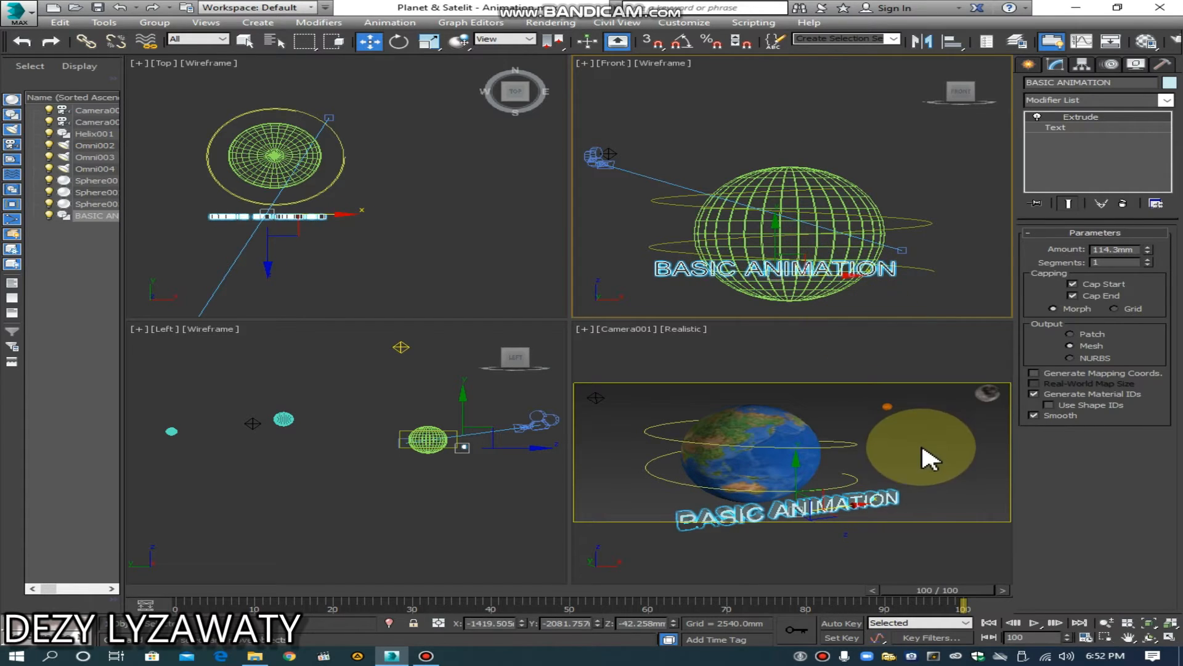
left_click(929, 484)
Step: Assign the 04 - Default material to the BASIC ANIMATION text and set its diffuse color to pure white (255)
left_click(874, 503)
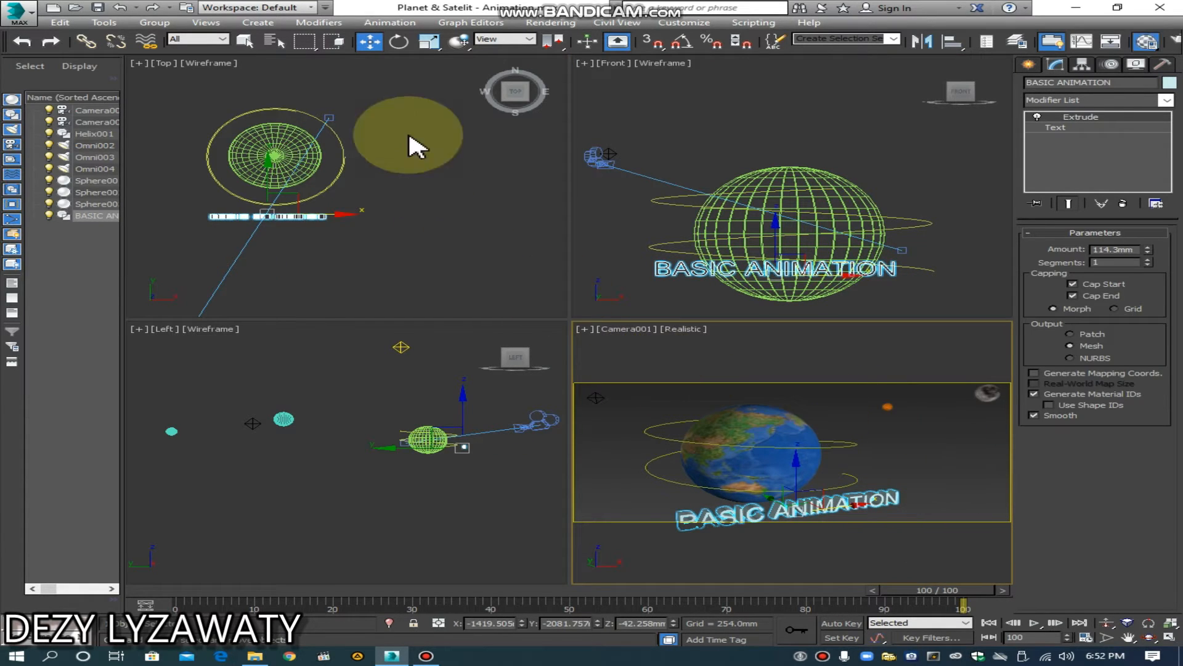
key("m")
left_click(432, 148)
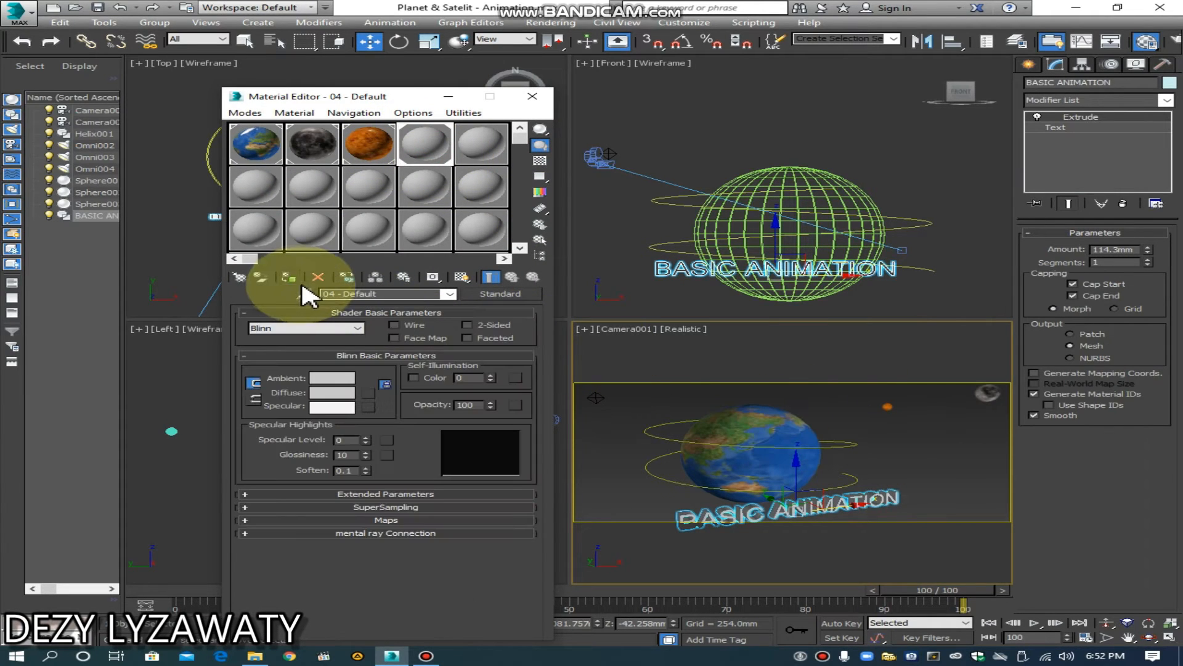
left_click(338, 392)
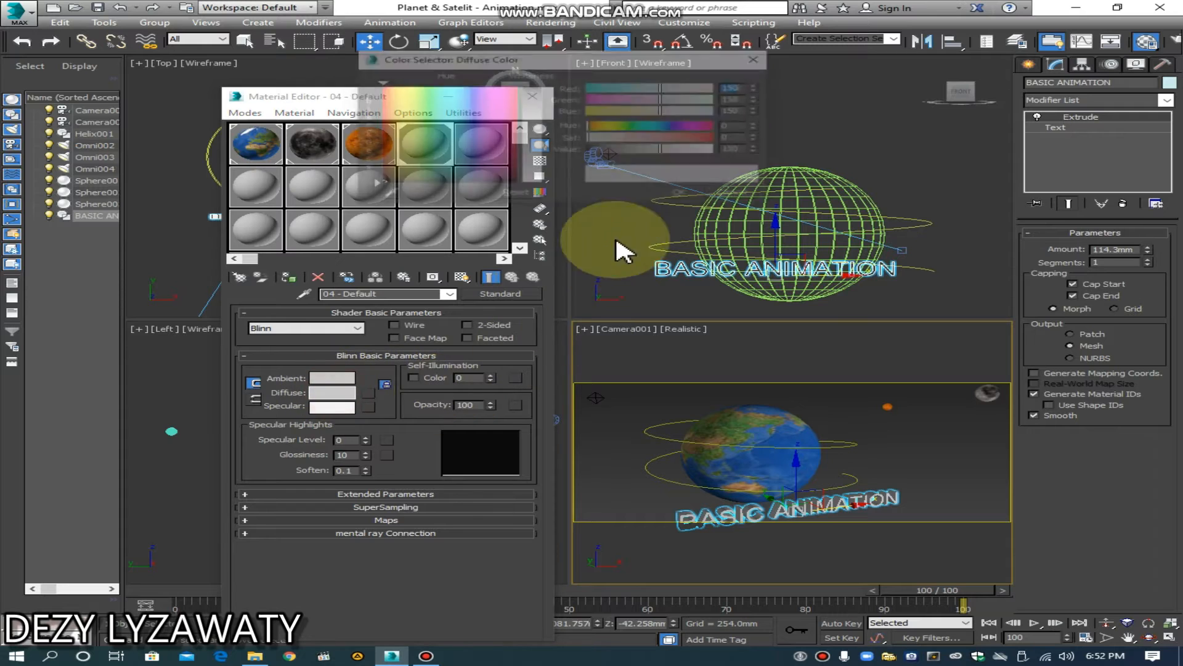
left_click_drag(531, 154, 549, 188)
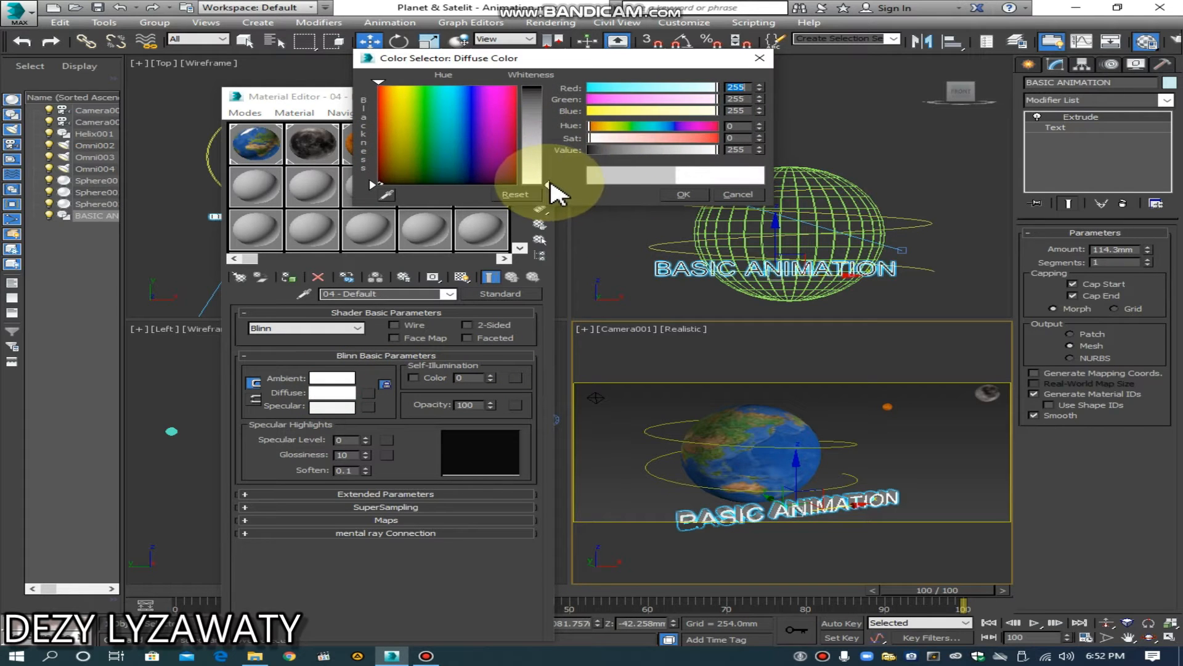
left_click(681, 195)
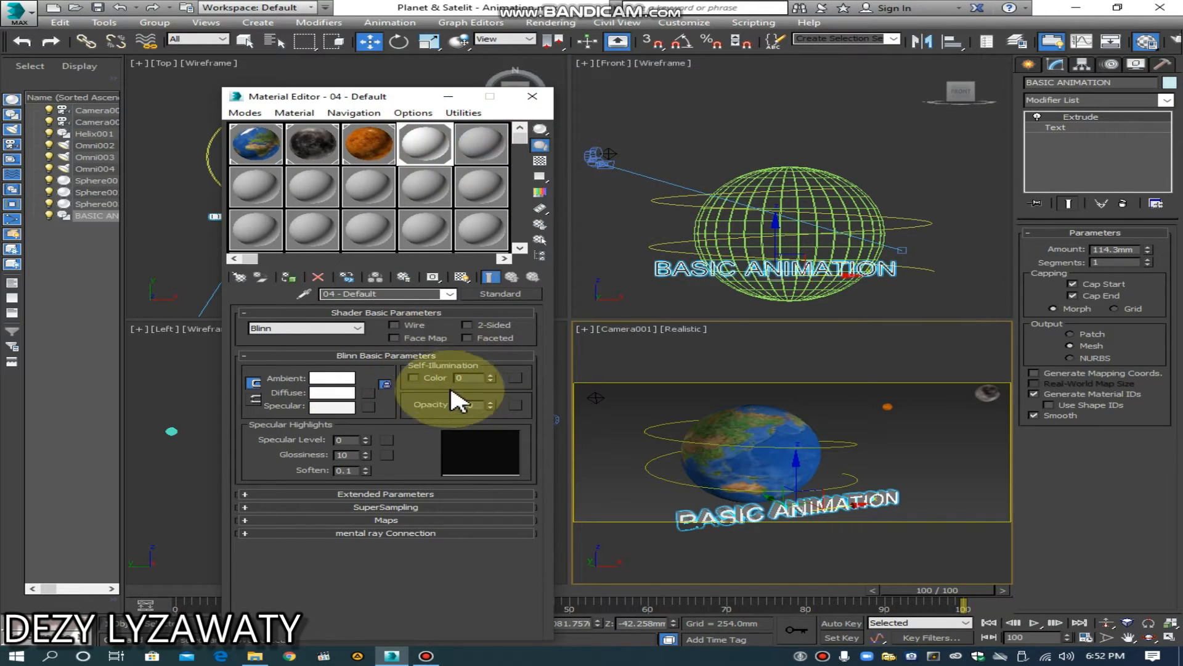
Step: Enable the self-illumination color of the 04 - Default material, set it to a gray of value 45 and close the material editor
left_click(431, 379)
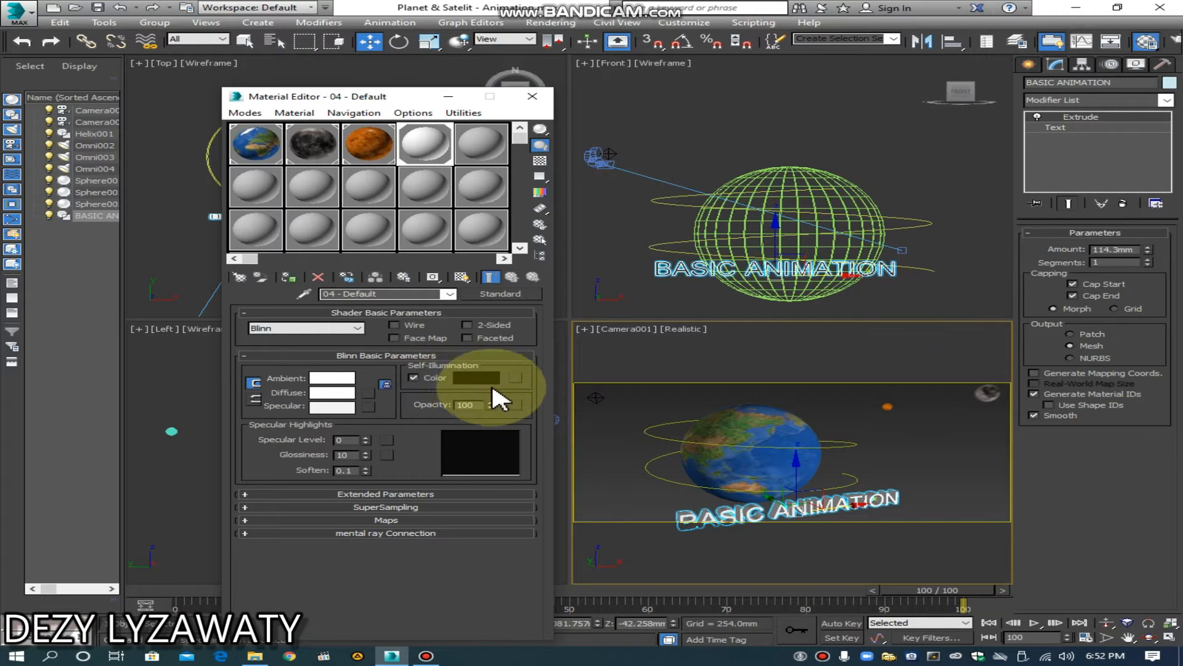
left_click(487, 378)
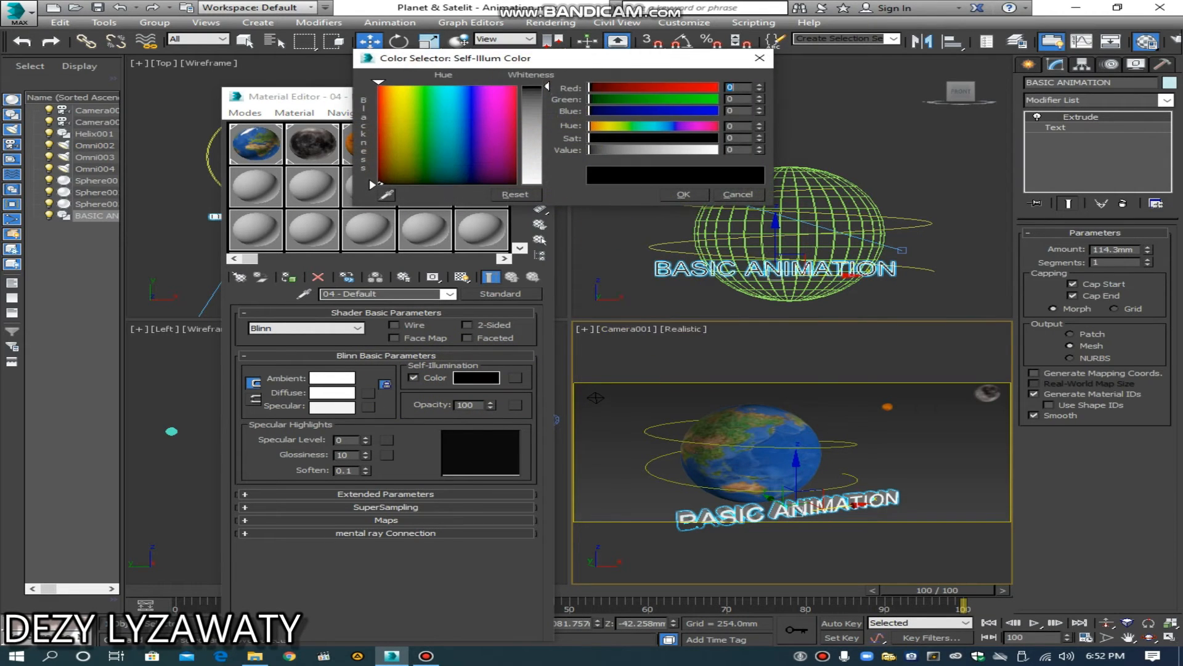
left_click(548, 107)
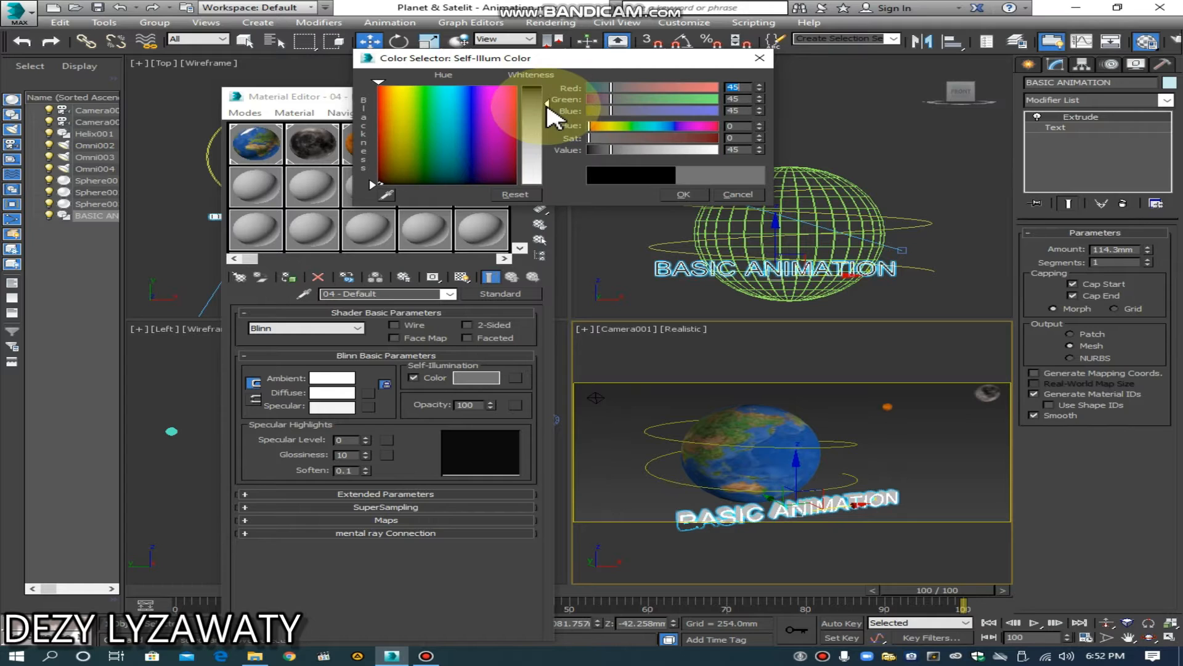
left_click(681, 195)
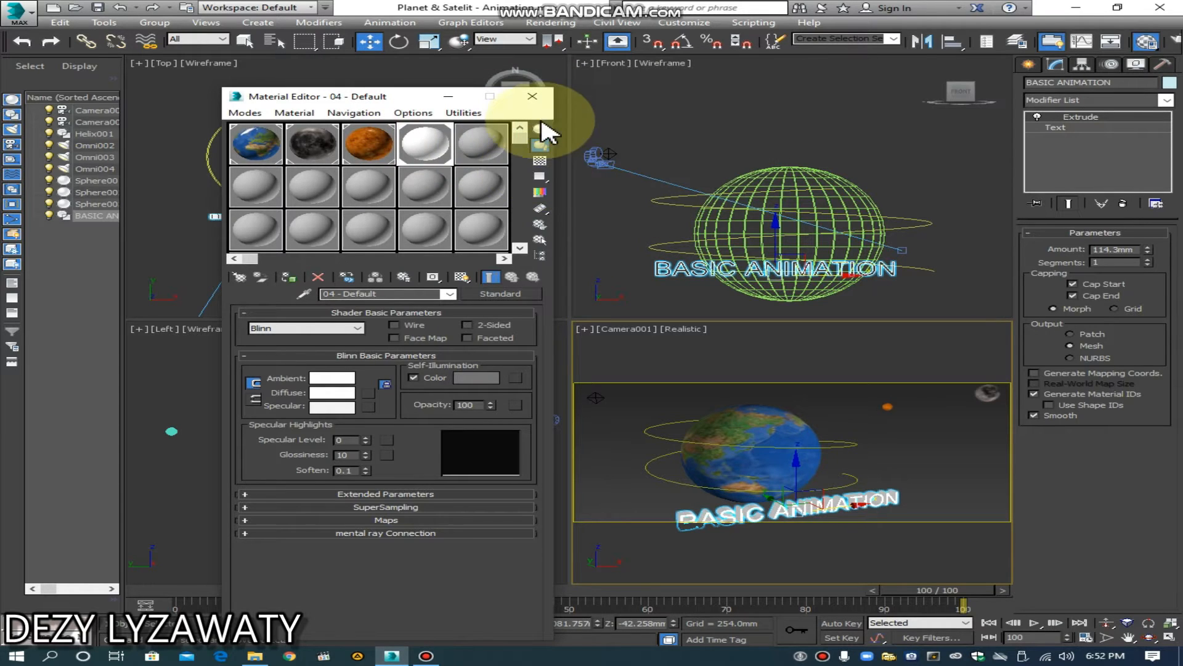
left_click(536, 96)
left_click(890, 493)
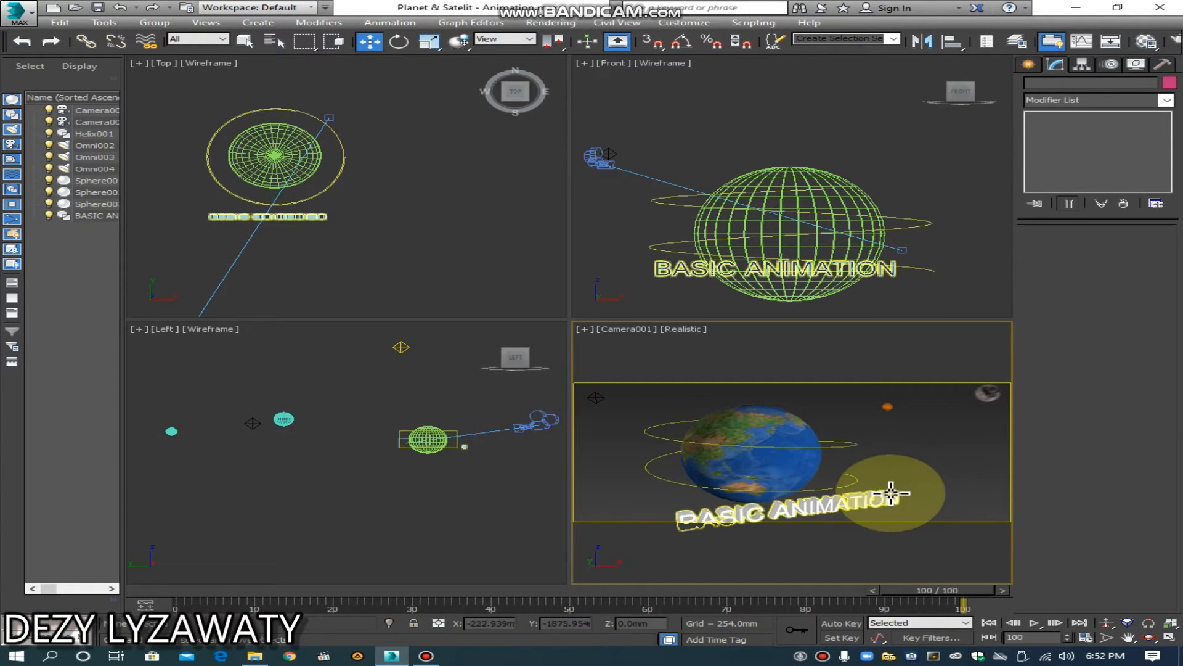
left_click(891, 498)
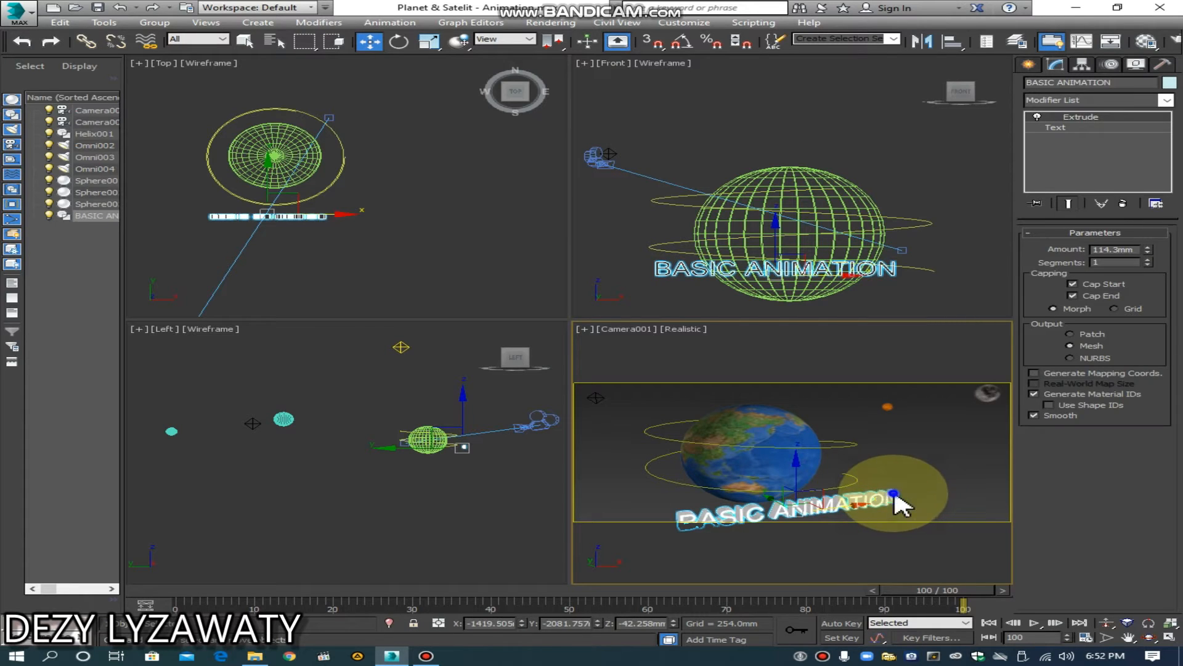
right_click(893, 493)
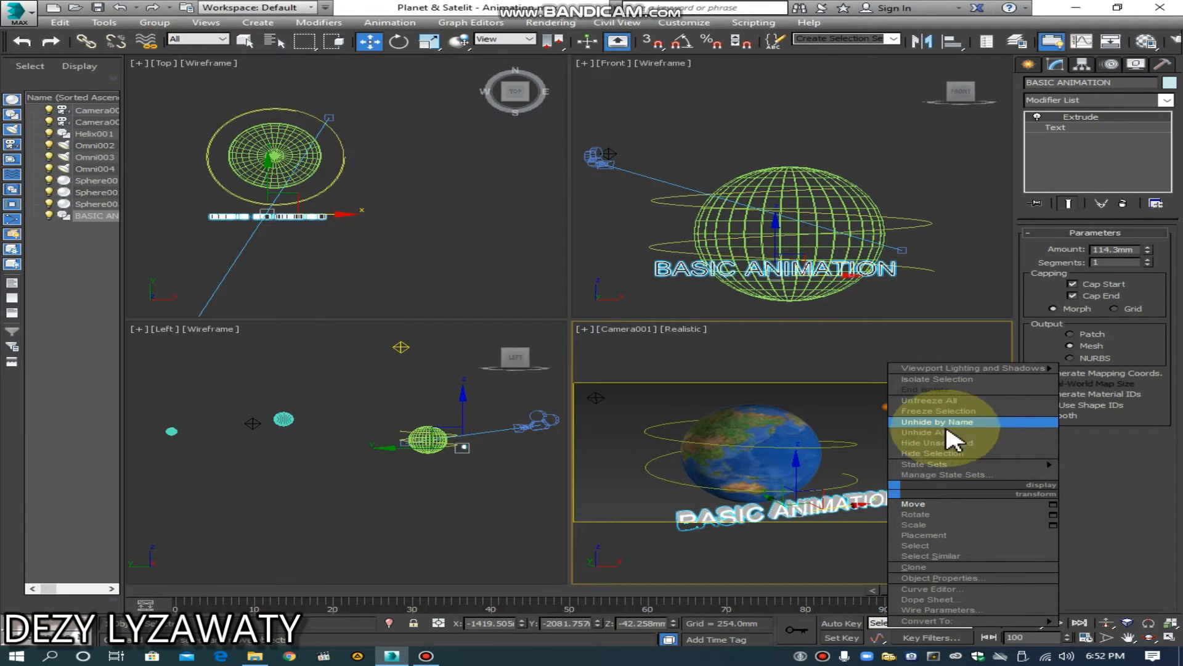
left_click(853, 431)
left_click(917, 451)
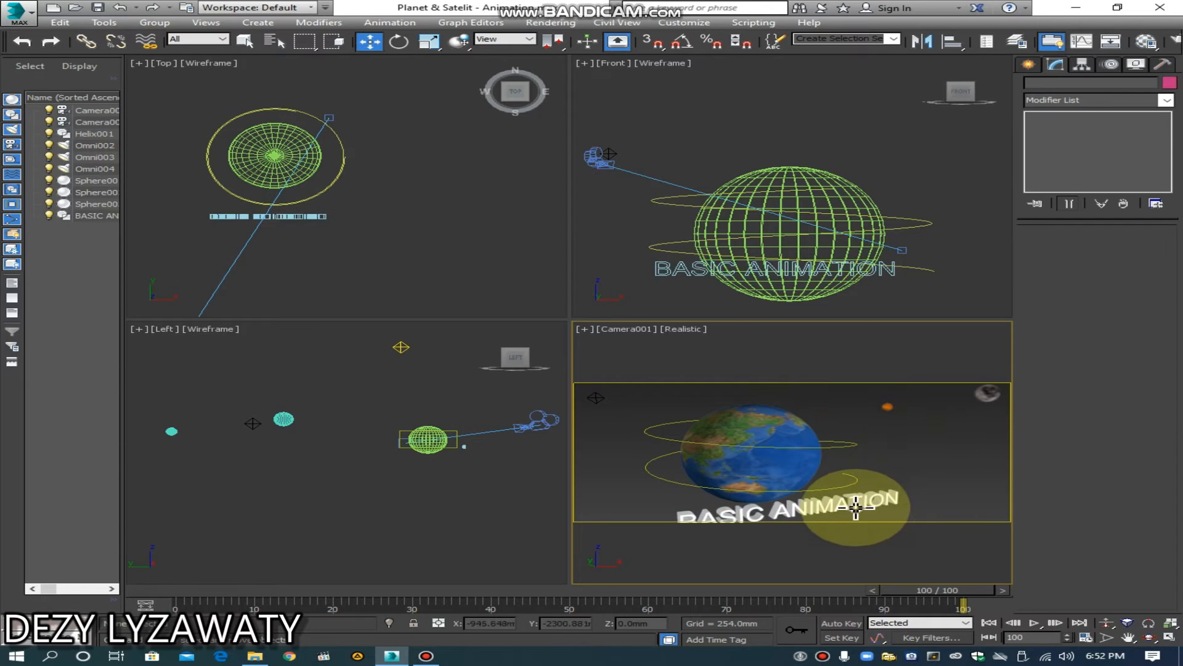
left_click(860, 504)
right_click(861, 505)
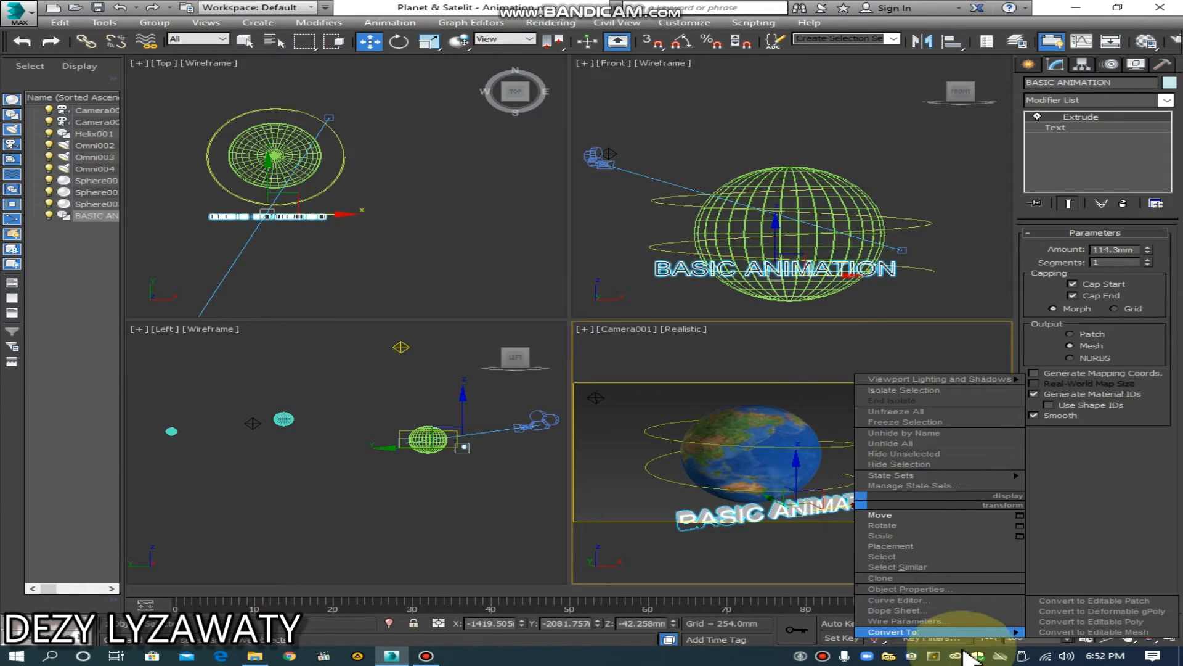
mouse_move(961, 632)
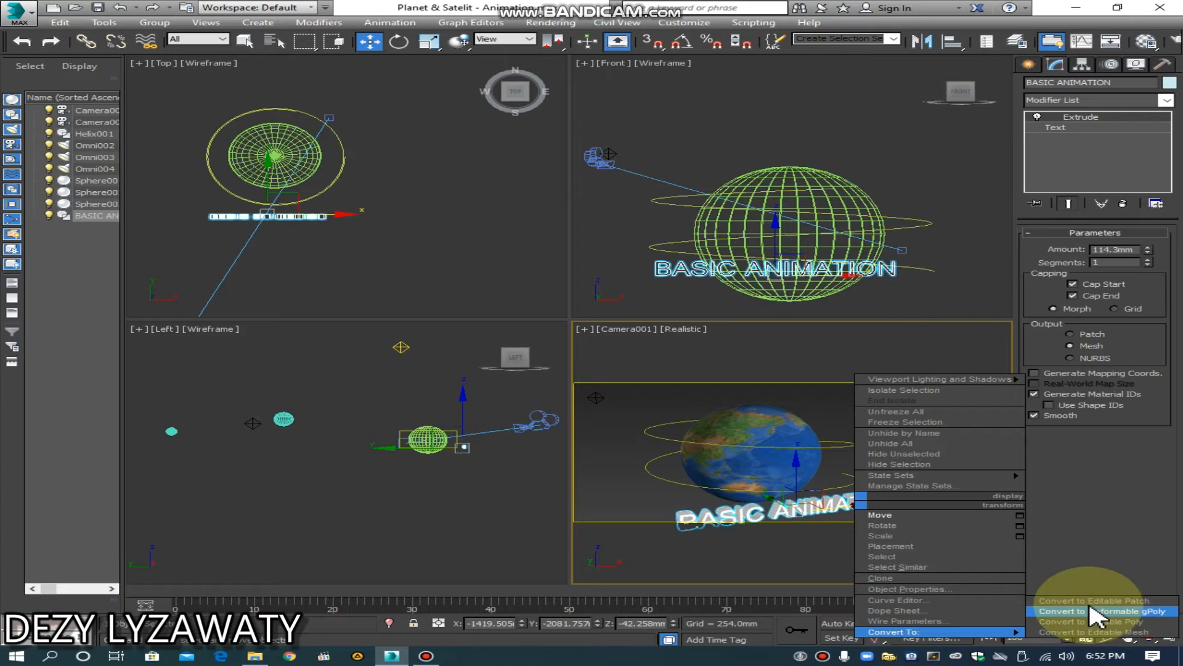
left_click(825, 527)
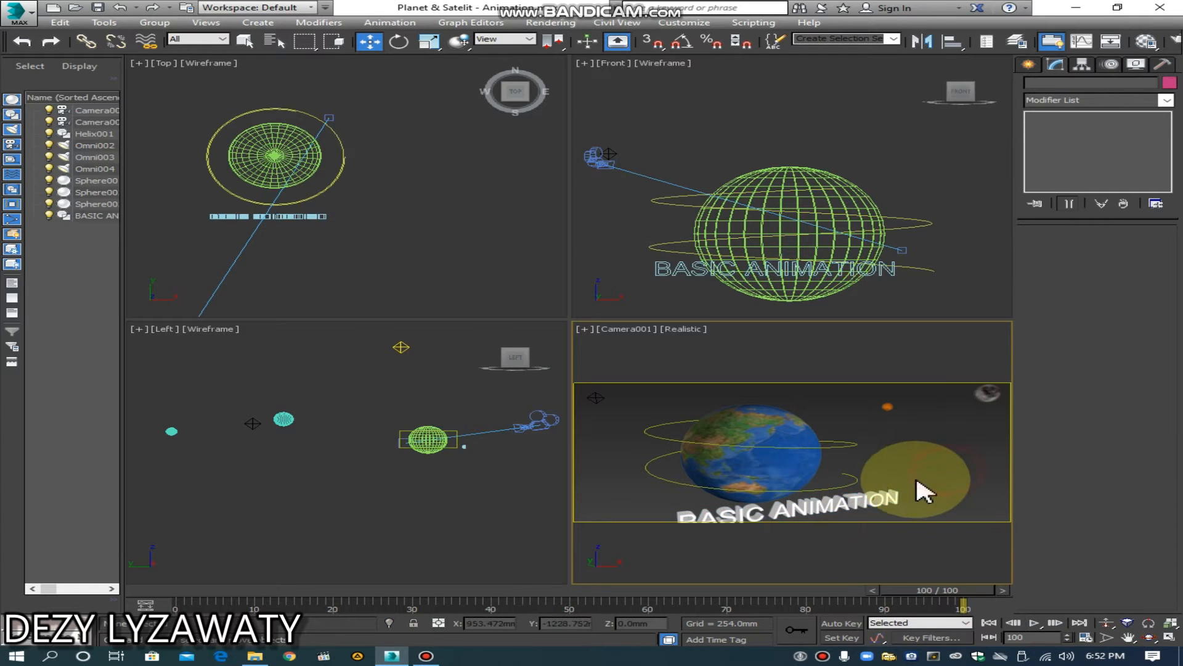
Step: Convert the BASIC ANIMATION text to an Editable Poly
right_click(887, 476)
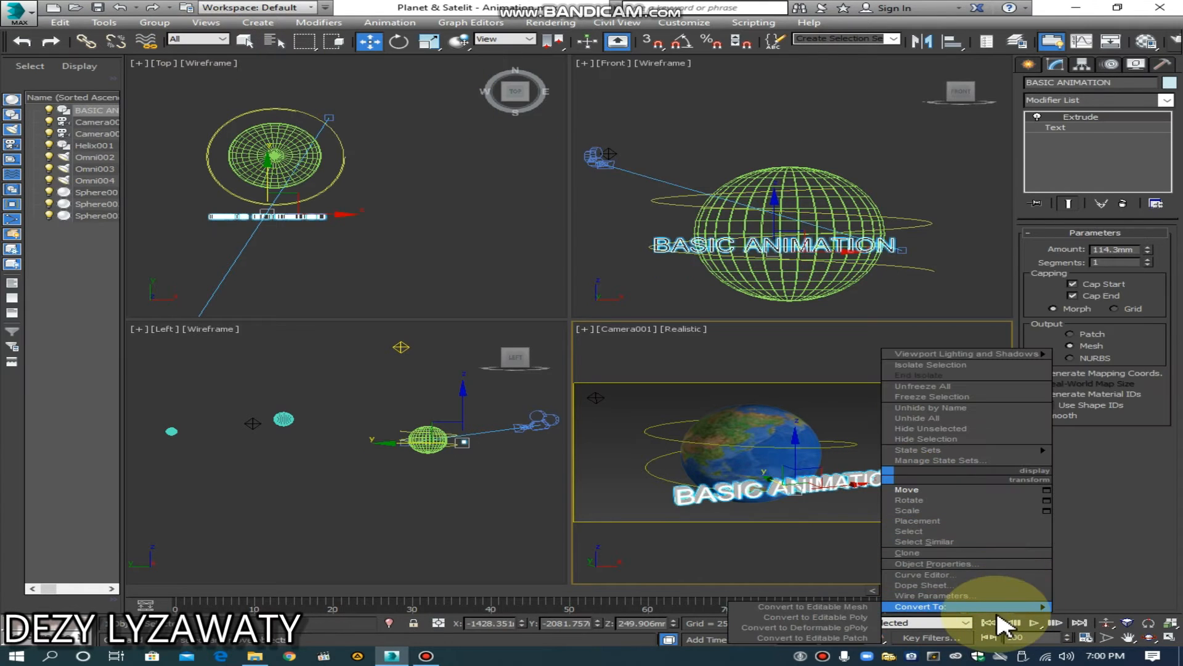
mouse_move(937, 607)
left_click(813, 617)
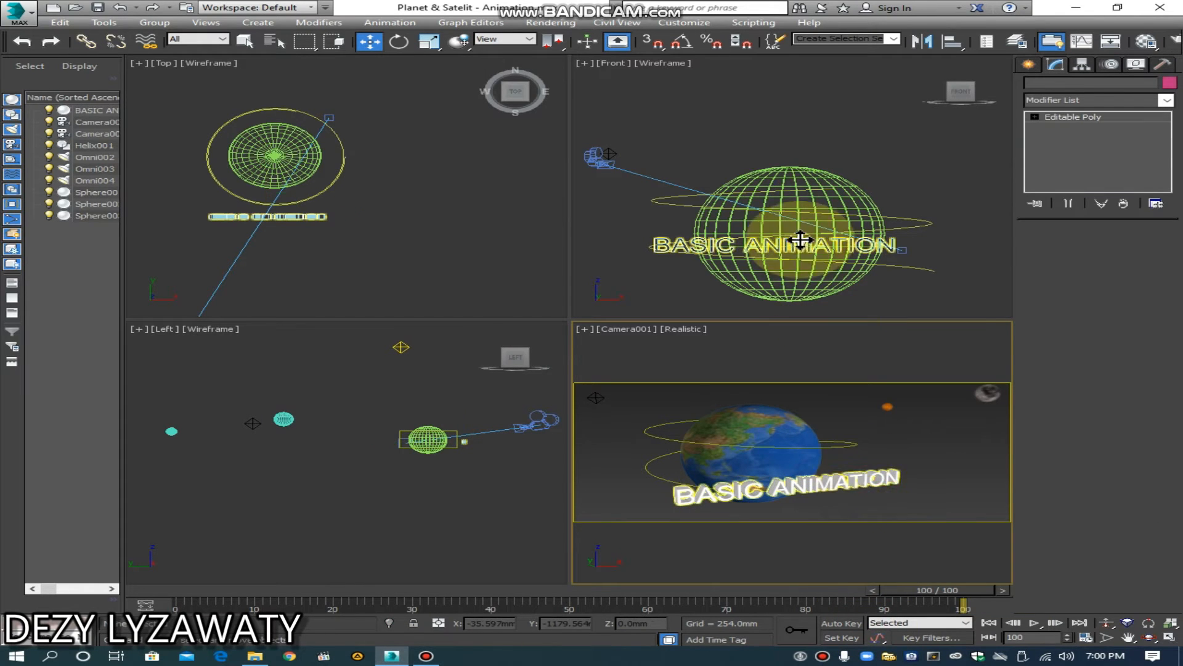
Step: Clone the BASIC ANIMATION text straight up in the Front view, placing the copy at about Z 477 mm
left_click(786, 211)
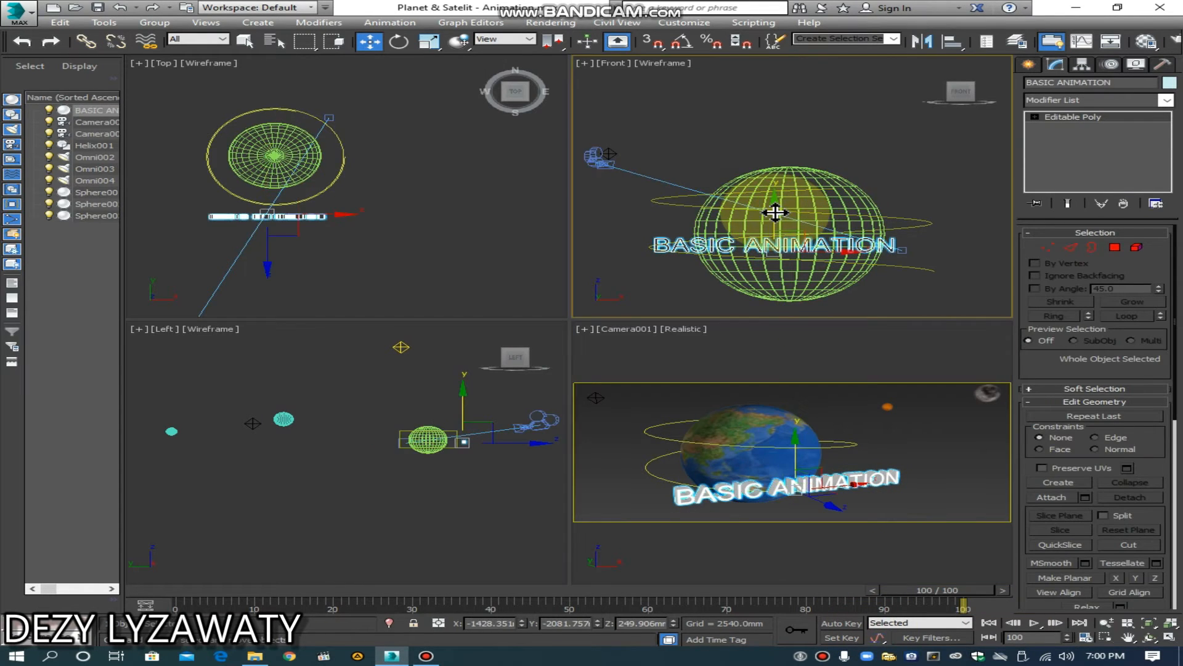
left_click_drag(779, 194, 780, 177, "shift")
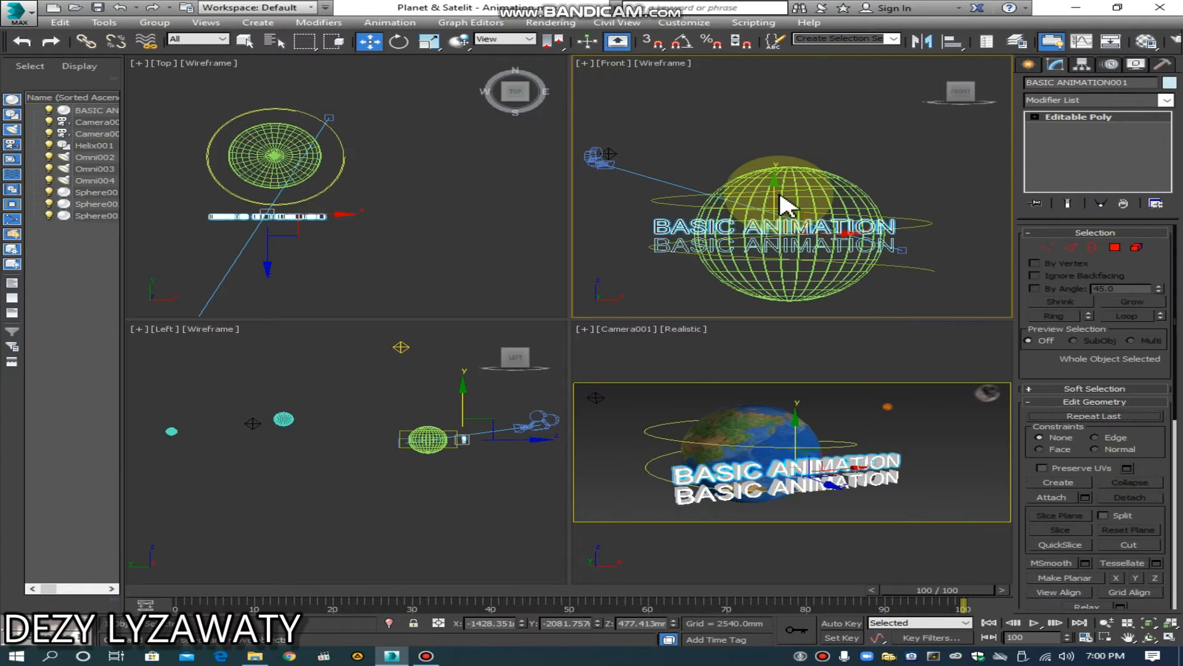
left_click(601, 380)
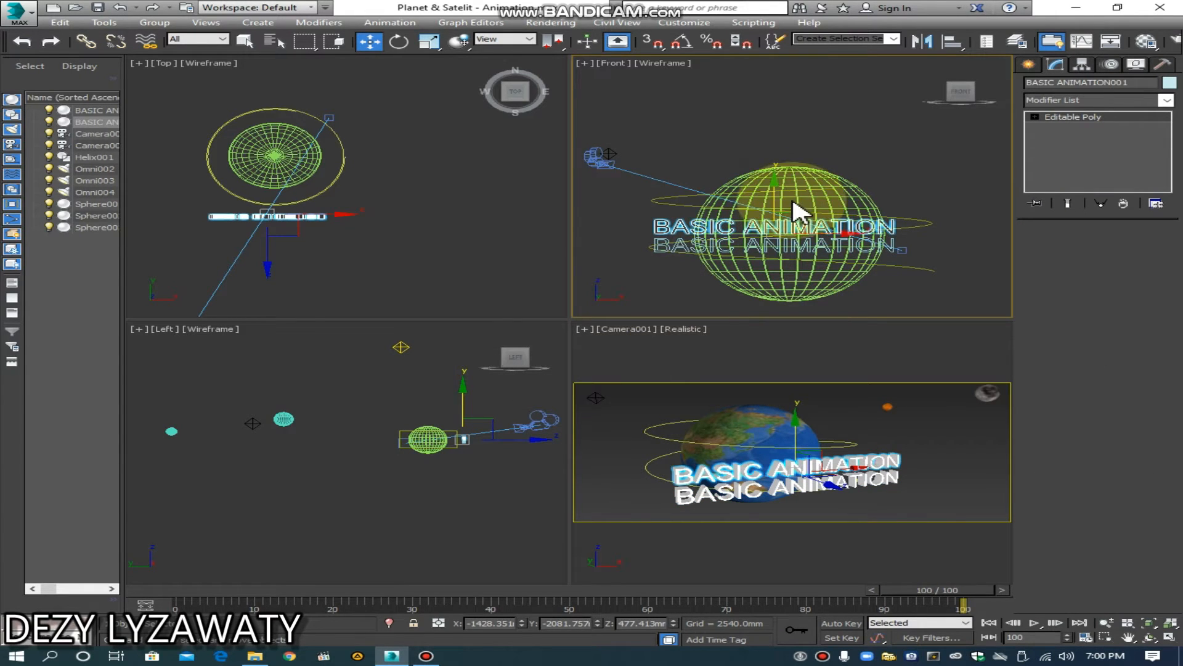
Step: Move the copied text above the Earth and out of the camera frame, to about Z 1694 mm, and select the original text
right_click(772, 198)
left_click(786, 208)
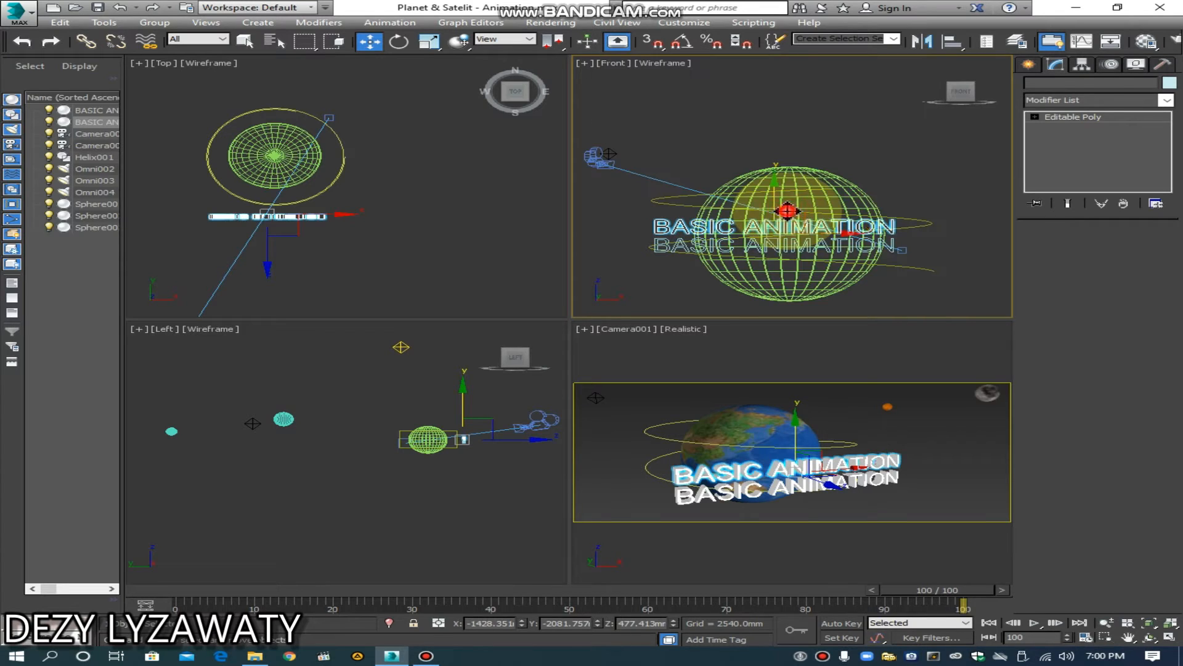
left_click_drag(774, 196, 776, 99)
left_click(935, 464)
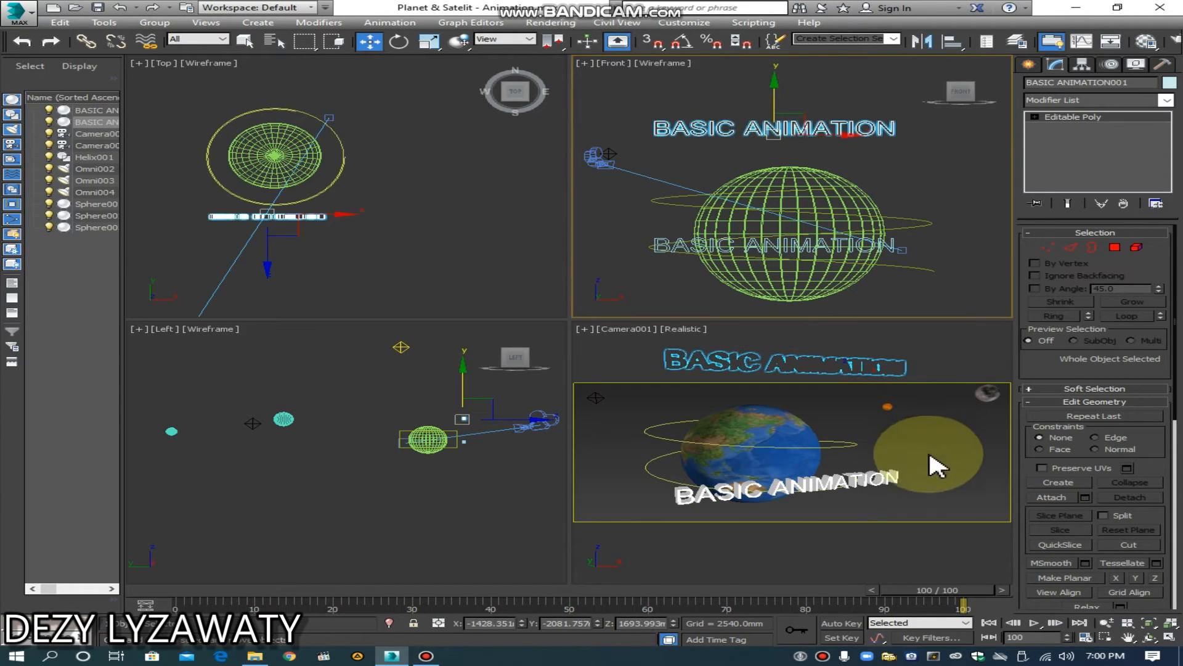
left_click(869, 480)
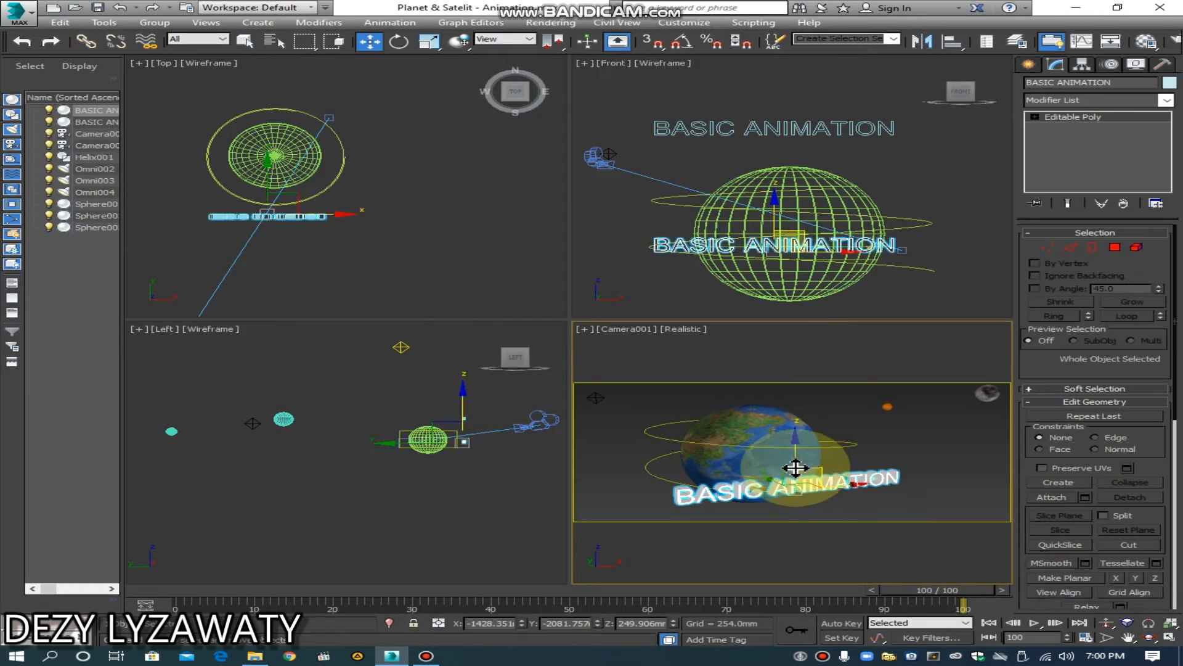
Step: Clone the original BASIC ANIMATION text upward in the camera view and lower the new copy to about Z 537 mm
left_click_drag(795, 457, 793, 420, "shift")
left_click(596, 382)
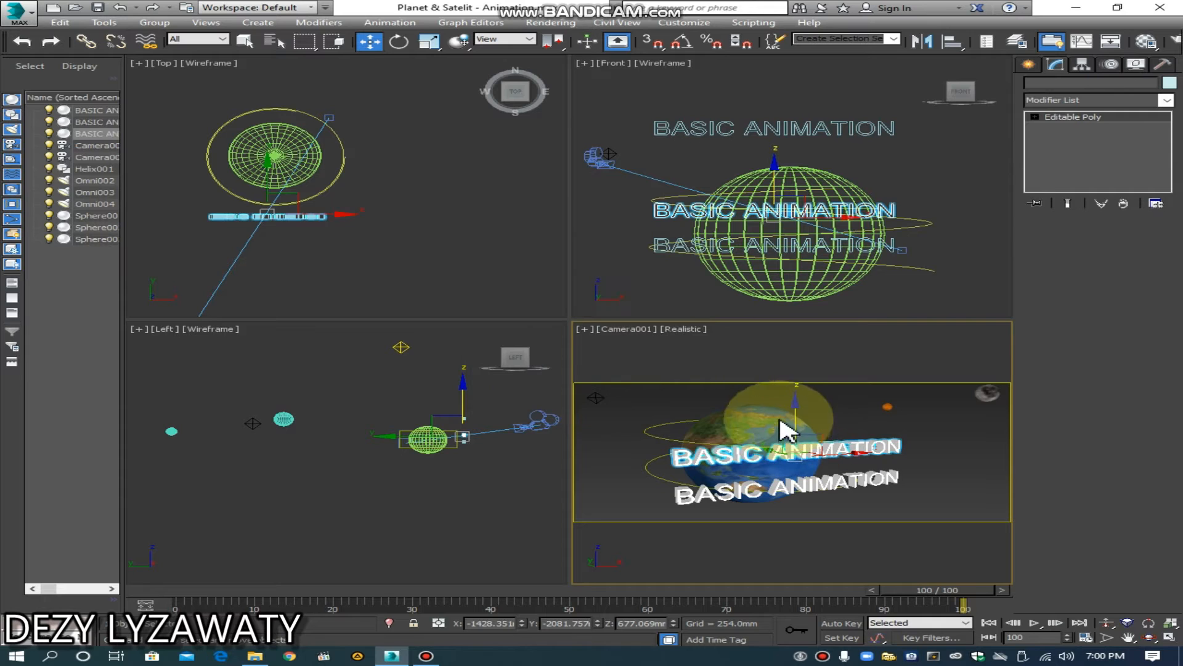
right_click(798, 422)
left_click(829, 425)
left_click_drag(807, 420, 795, 425)
left_click(932, 496)
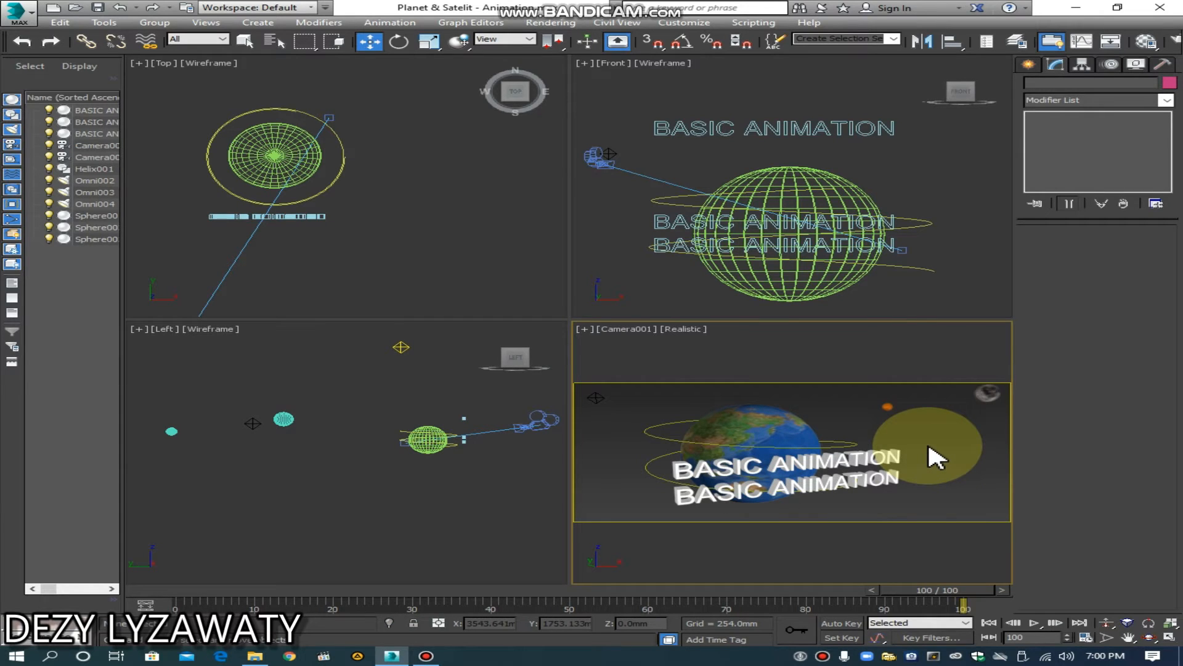
Step: Move the new text copy closer to the Earth in the Top view, to about X -1292 mm, Y -1581 mm
left_click(866, 456)
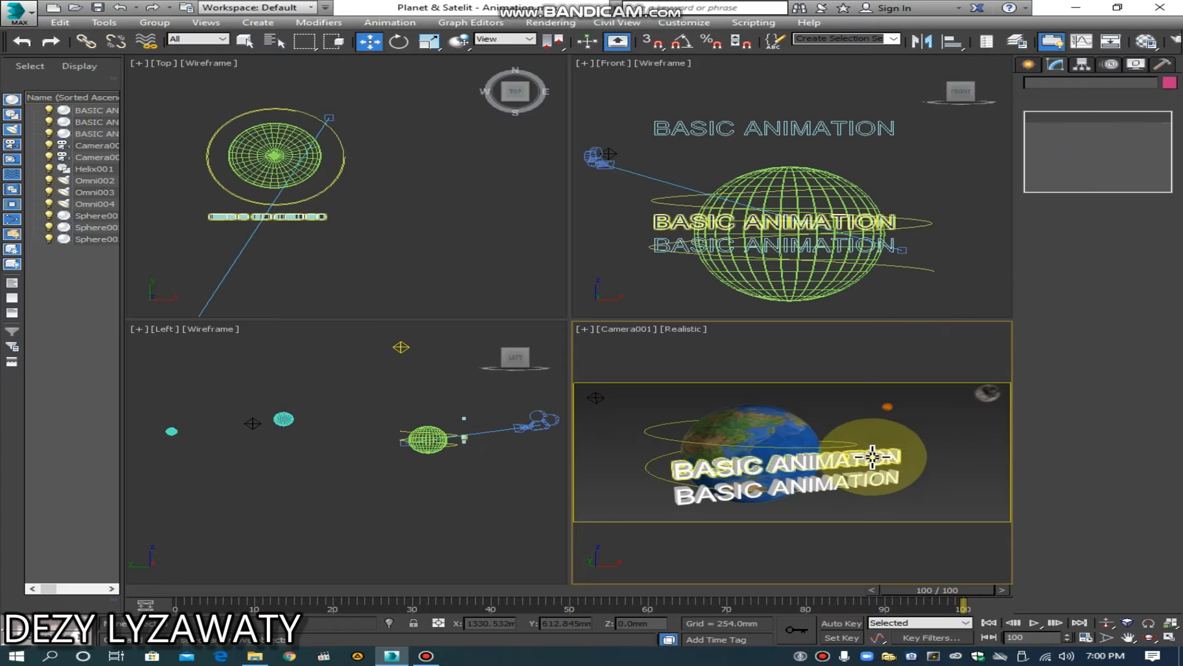
left_click(277, 194)
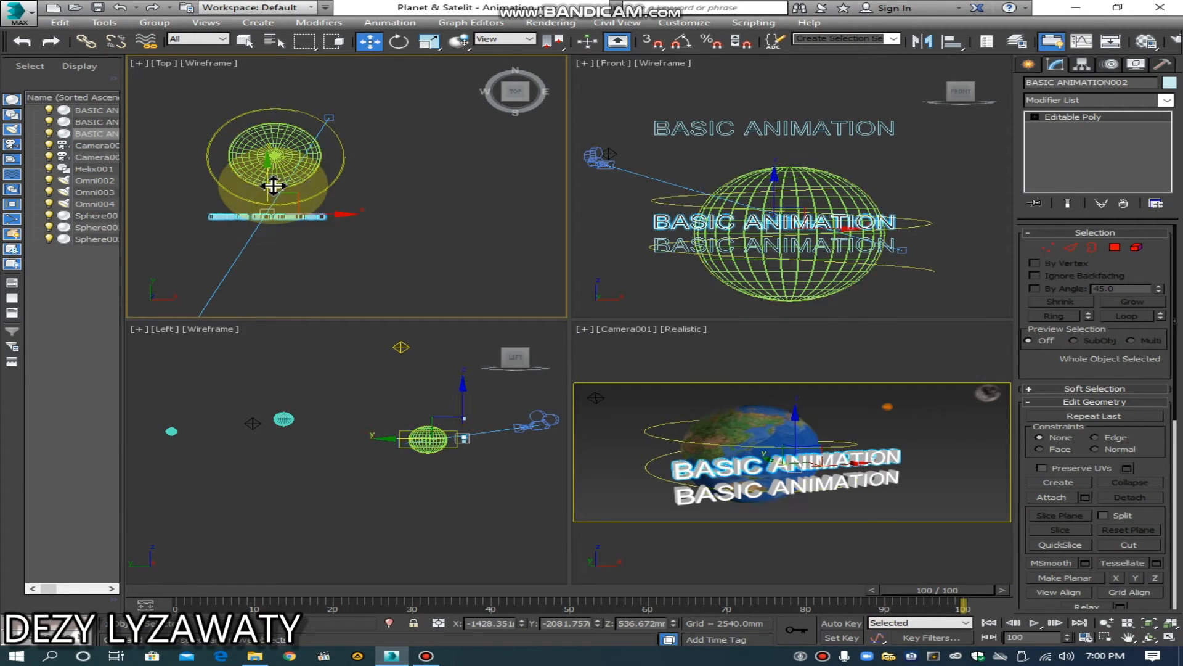
left_click_drag(266, 186, 317, 194)
Step: Hide the original BASIC ANIMATION text and lower the copy in front of the Earth to about Z 361 mm
left_click(873, 477)
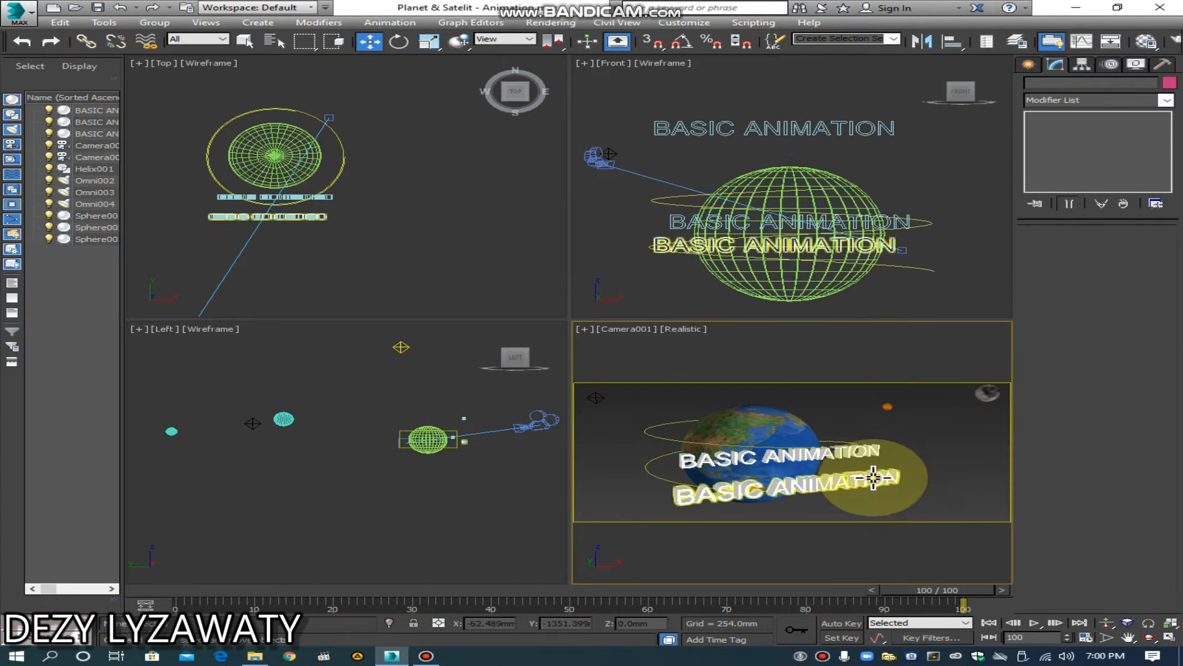
left_click(873, 478)
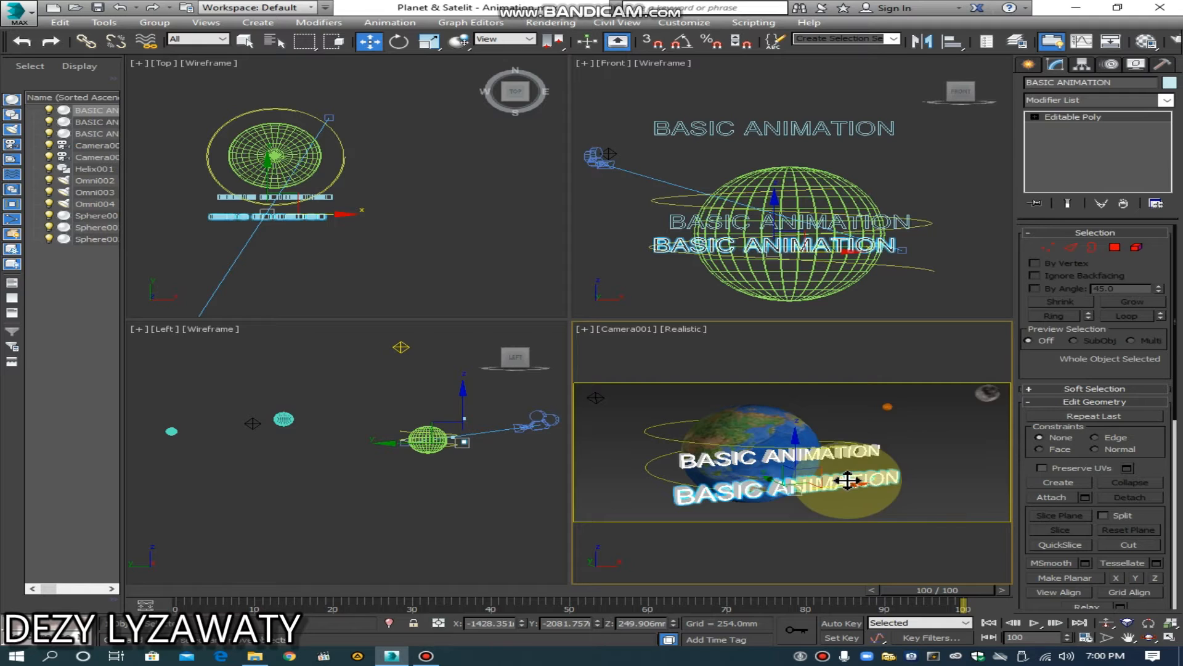
left_click_drag(847, 480, 825, 478)
right_click(849, 480)
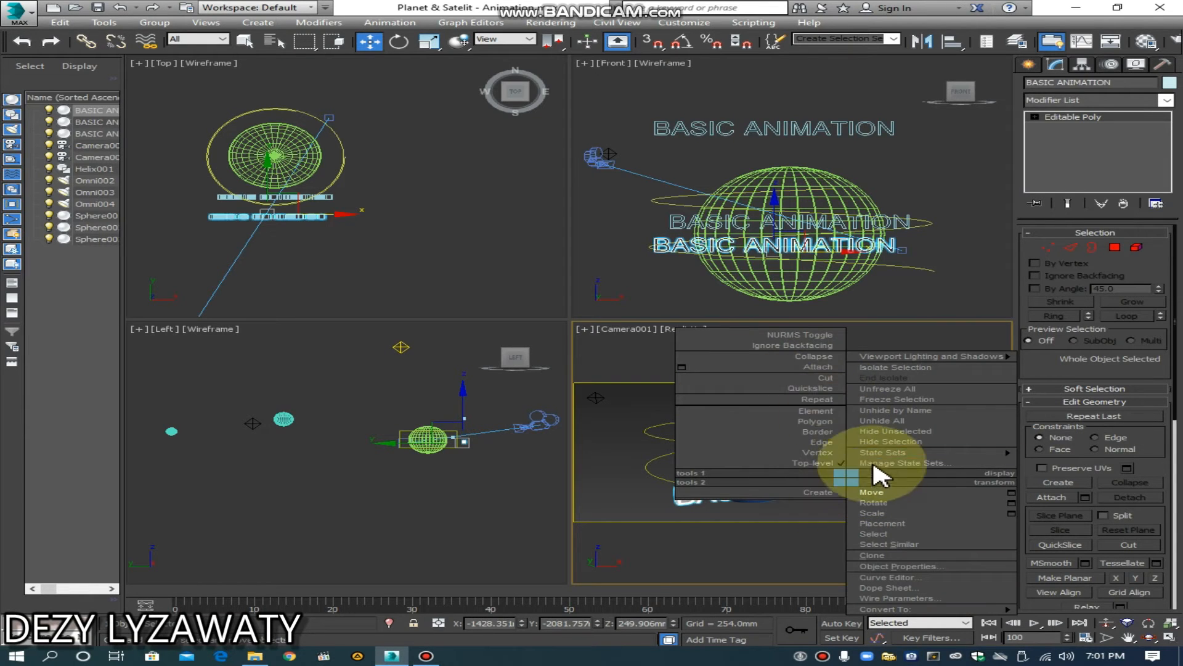
left_click(893, 442)
left_click_drag(853, 450, 788, 217)
left_click(473, 230)
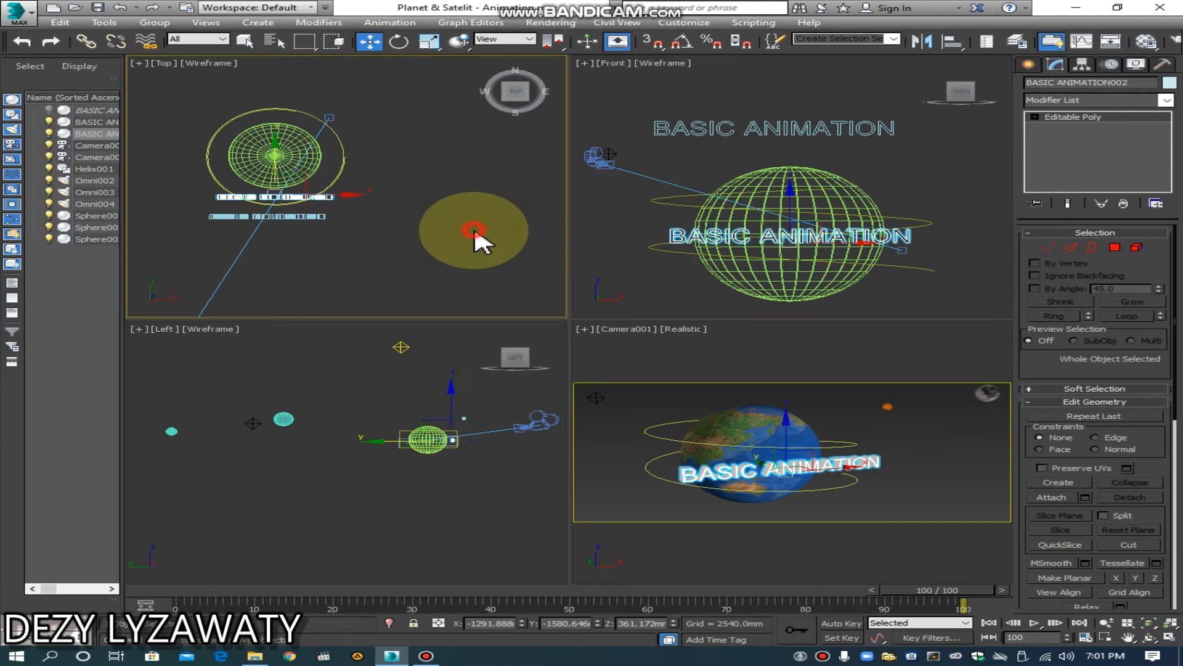
Step: Apply a Bend modifier to the text copy in front of the Earth
mouse_move(331, 202)
middle_mouse_down()
mouse_move(441, 240)
mouse_move(434, 249)
middle_mouse_up()
scroll(312, 206, "up", 4)
left_click(419, 239)
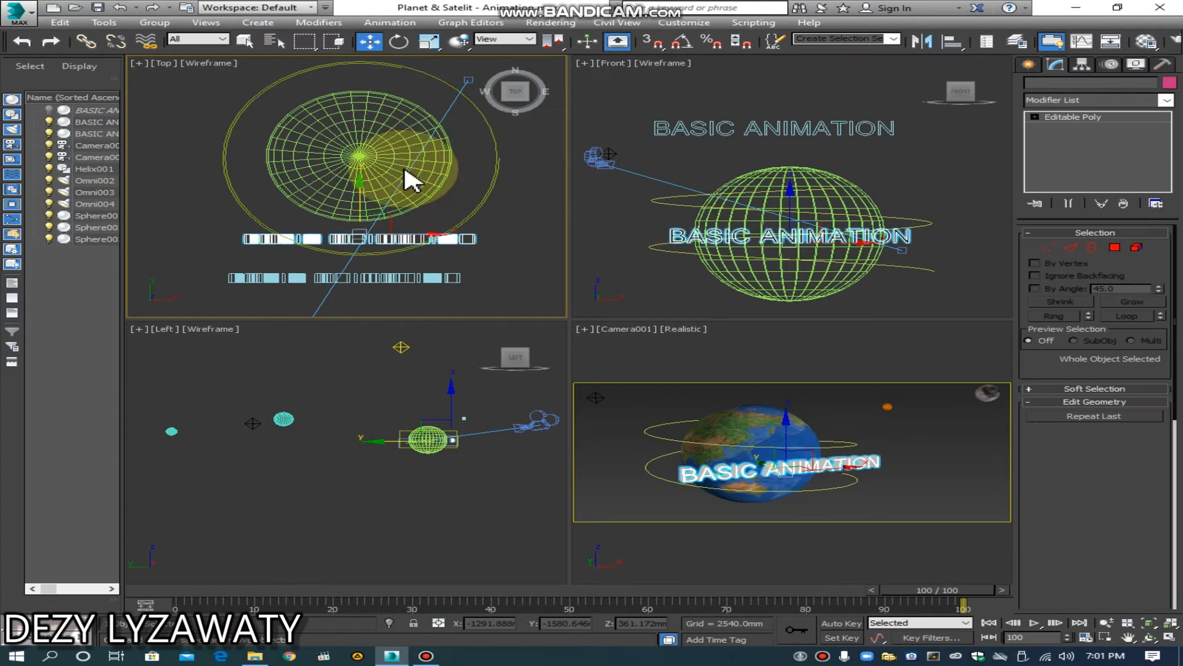
left_click(1028, 64)
left_click(1056, 85)
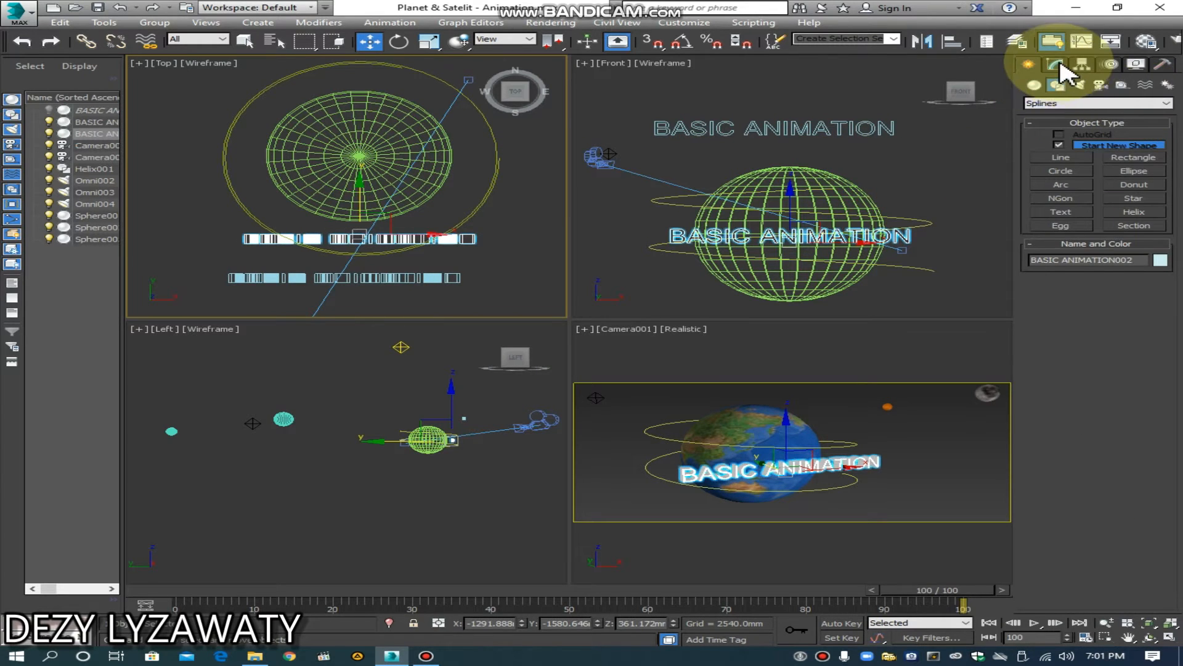
left_click(1059, 65)
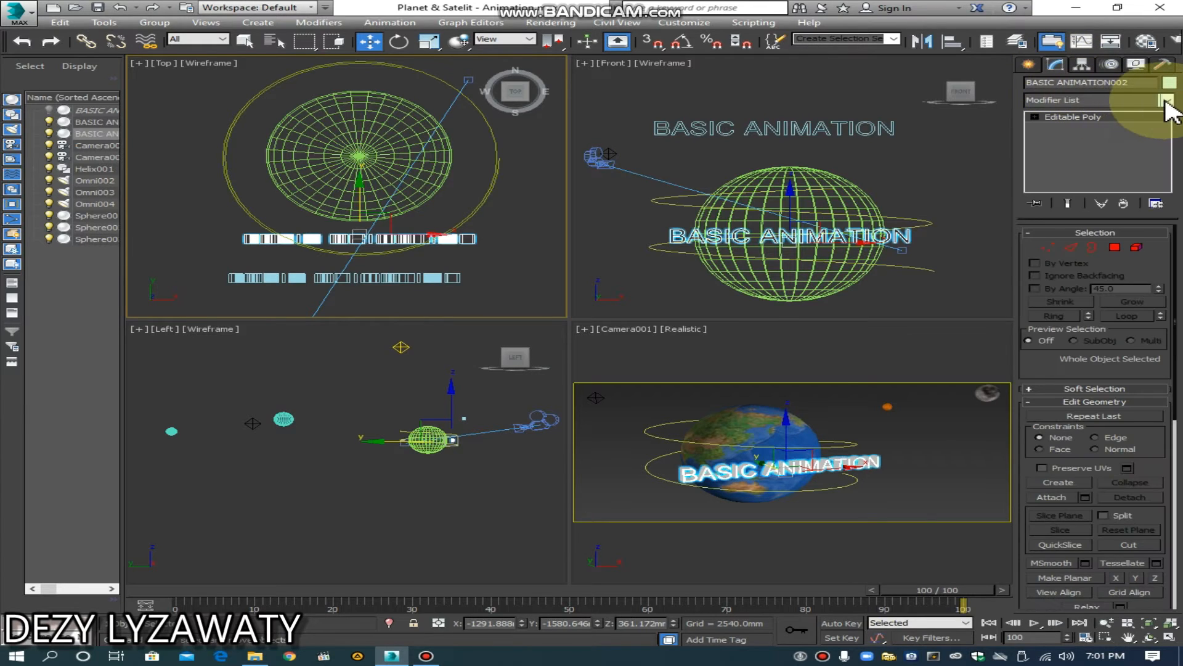
left_click(1166, 101)
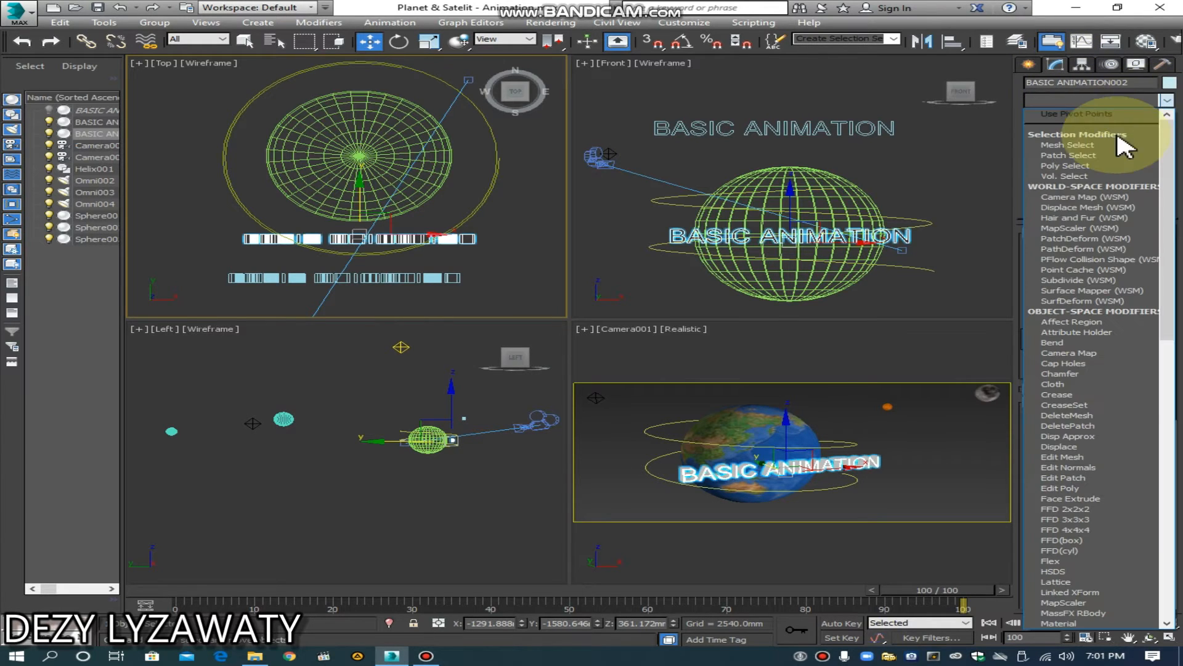
left_click(1063, 343)
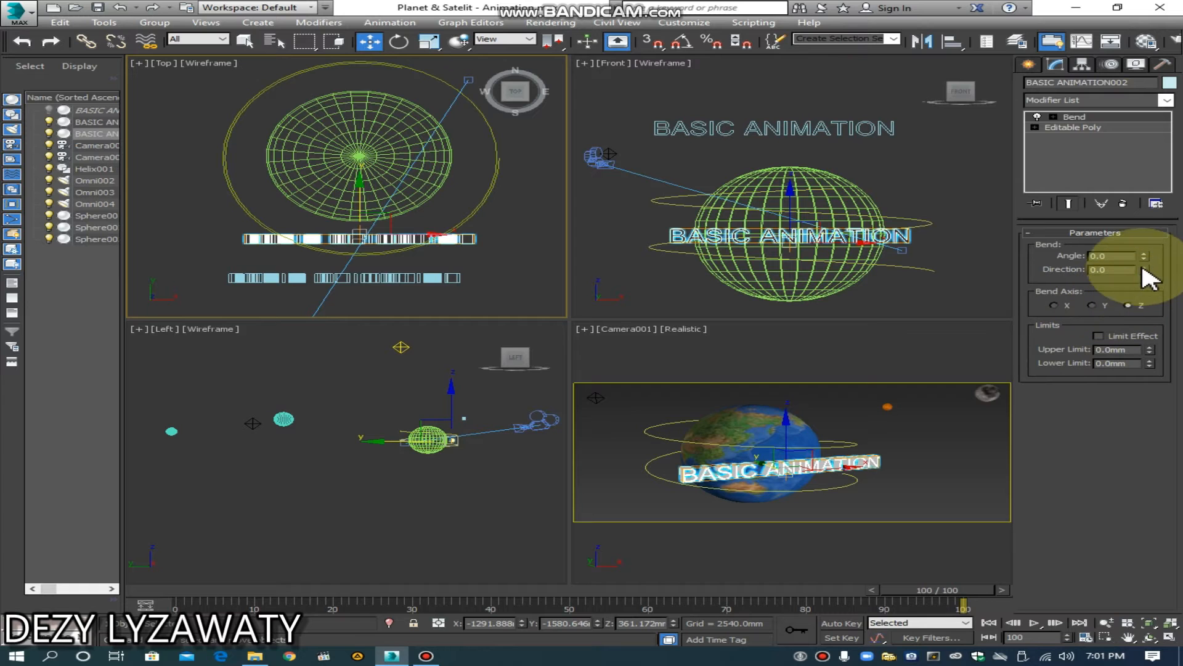
Step: Bend the text copy along the X axis with an angle of 120.5 so it curves around the Earth
left_click_drag(1142, 259, 1142, 179)
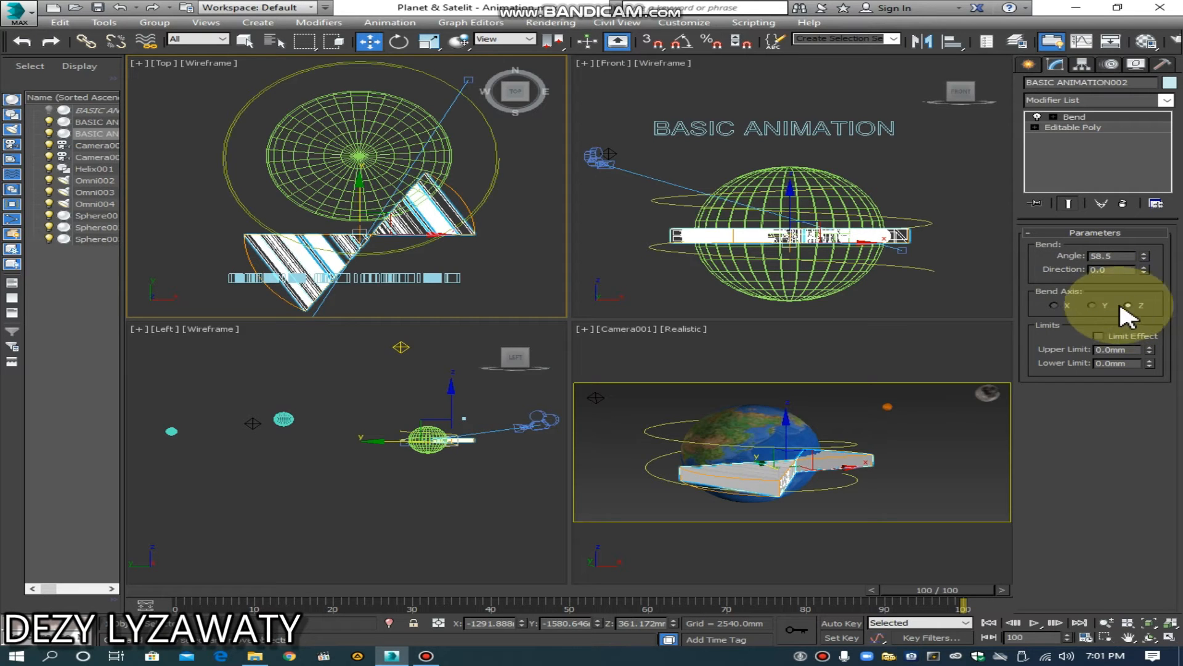
left_click(1101, 305)
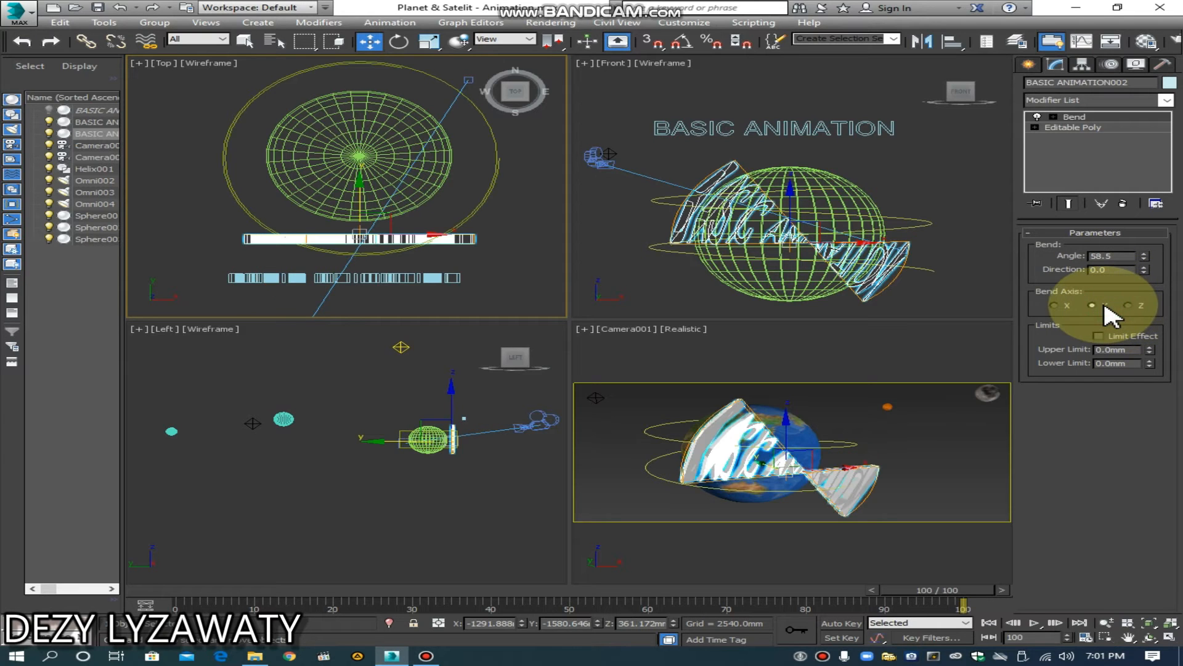
left_click(1054, 306)
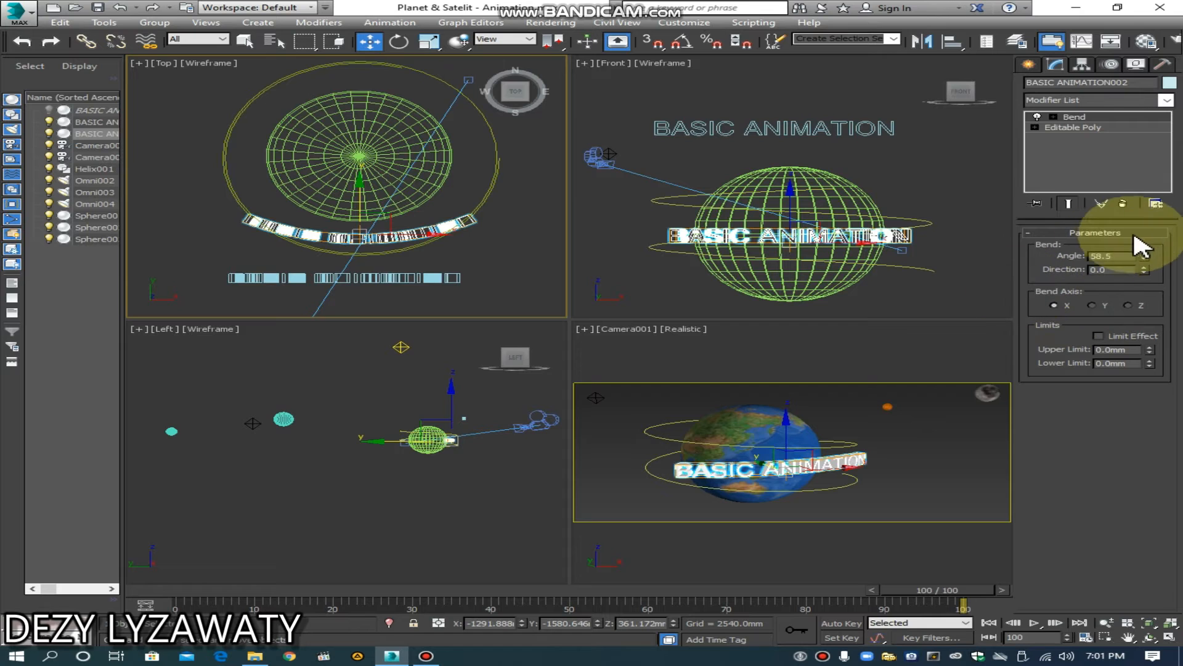
left_click_drag(1145, 254, 1112, 173)
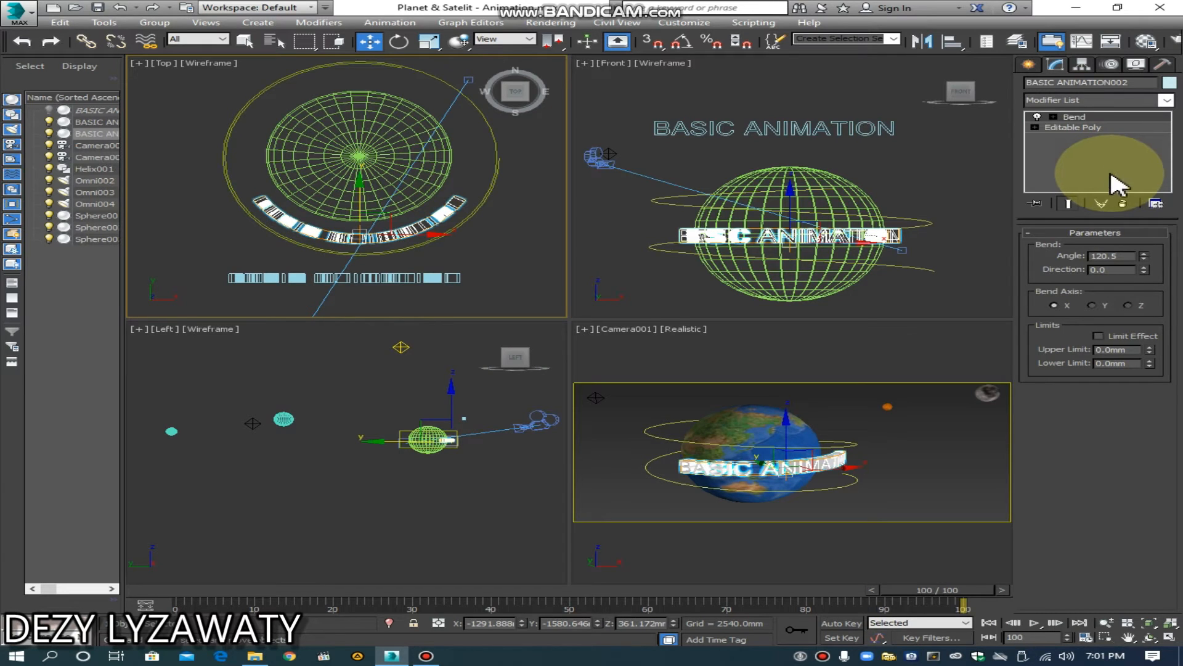
left_click(455, 260)
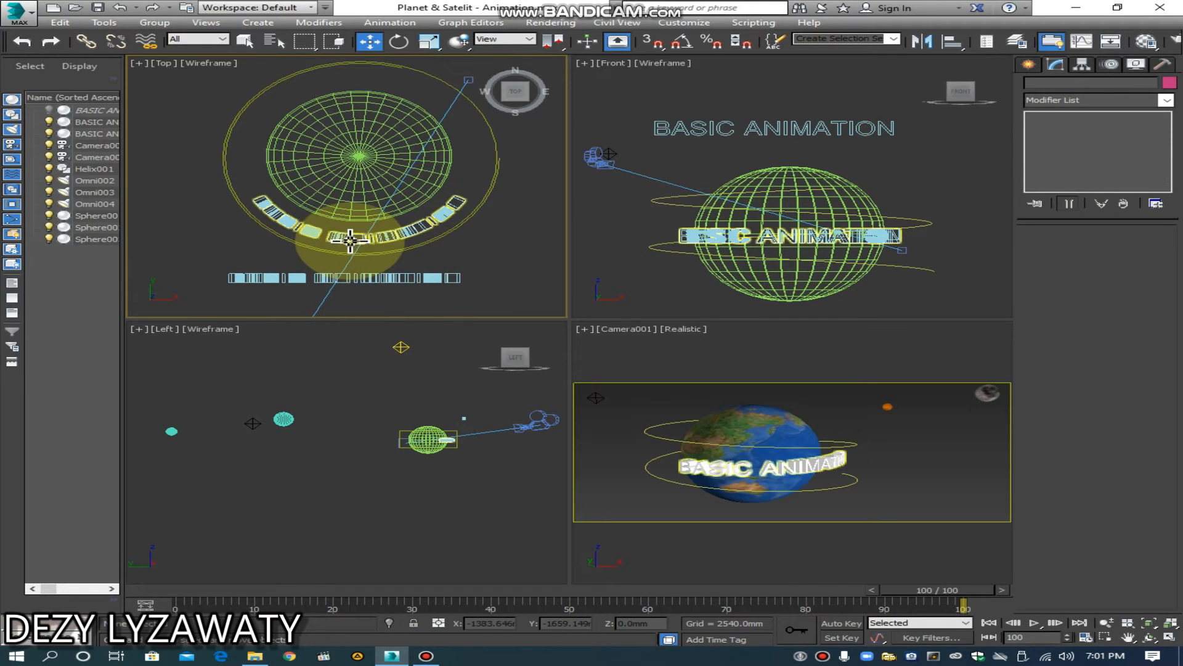
Step: Move the bent text about 93 mm closer to the Earth in the Top view, to about Y -1487 mm
left_click(350, 241)
left_click_drag(360, 206, 366, 199)
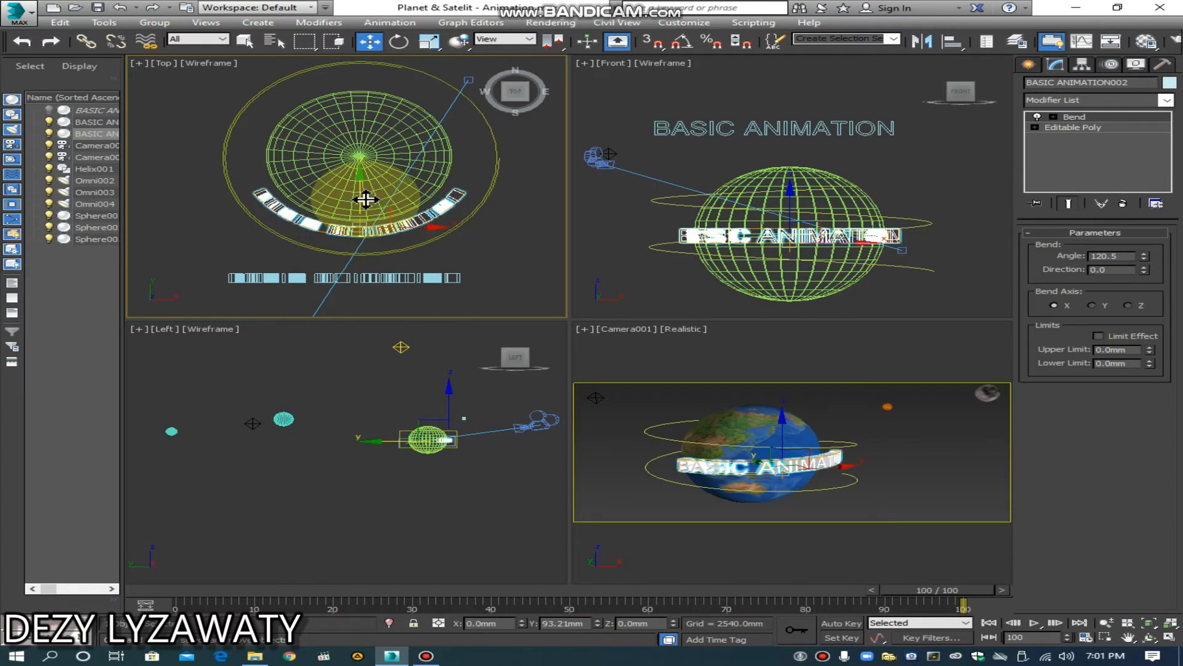
left_click(528, 265)
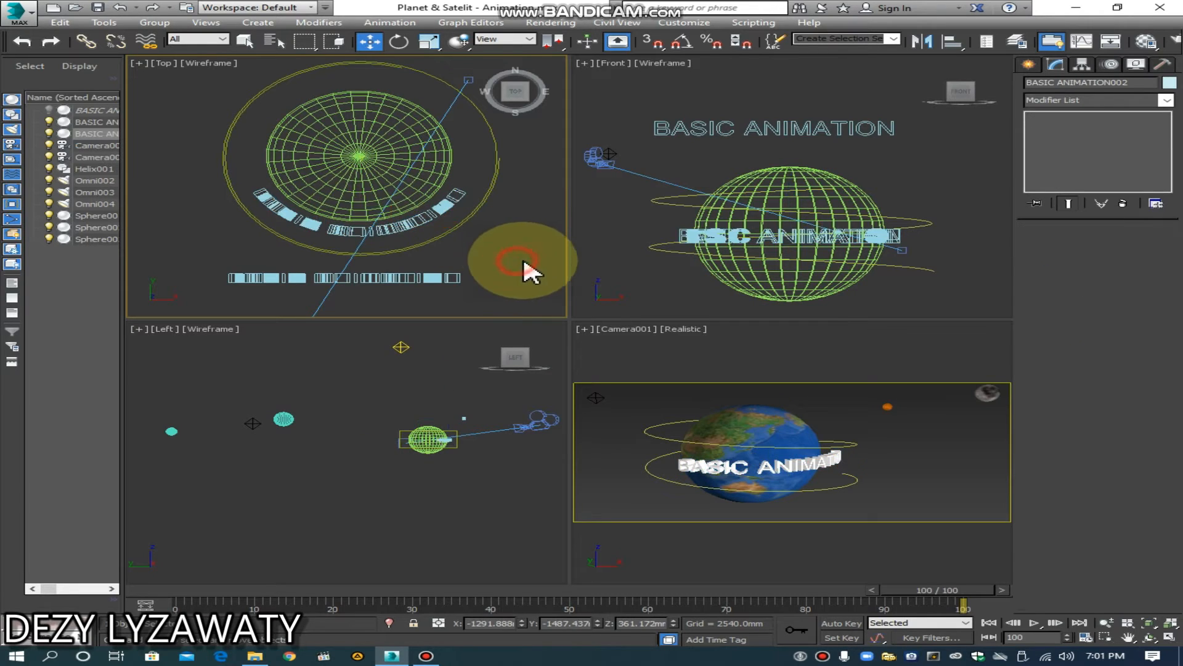
Step: Move only the bent text's pivot to the Earth's center in the Top view, at about Y -622 mm
left_click(412, 226)
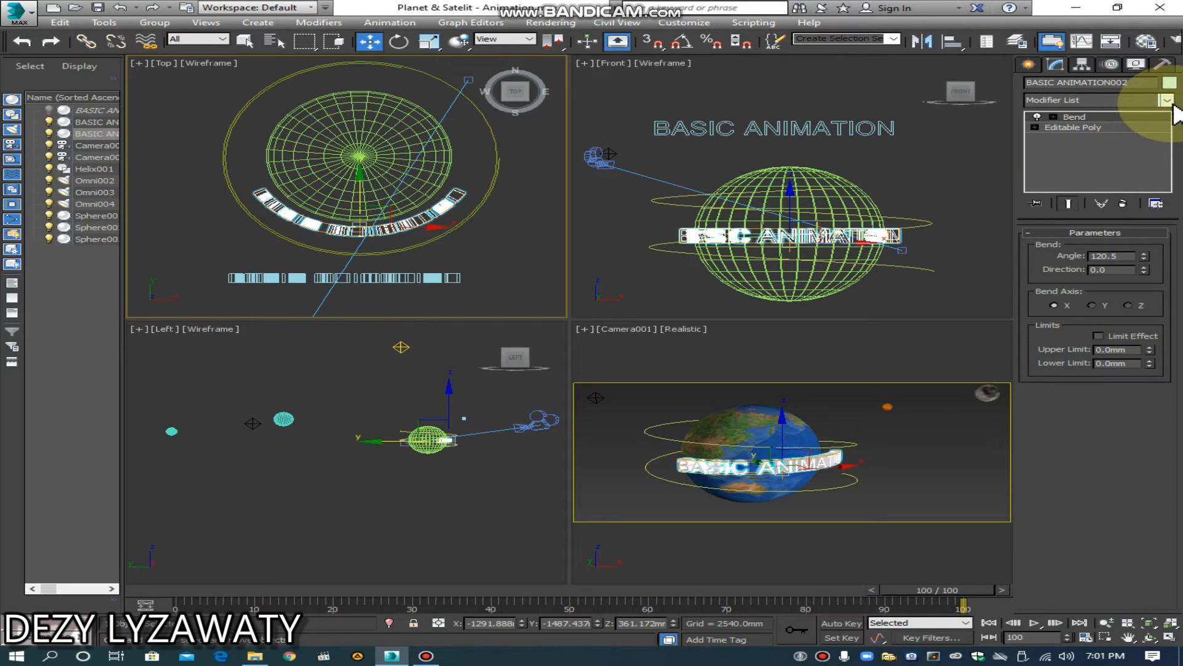
left_click(1082, 64)
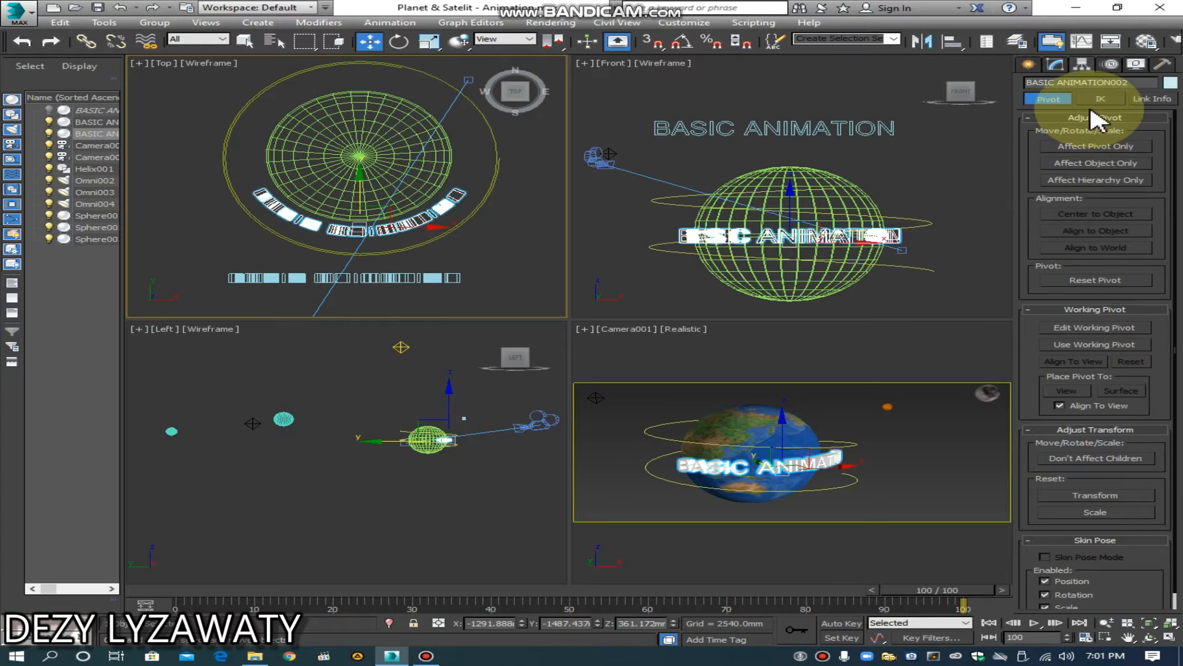
left_click(1099, 149)
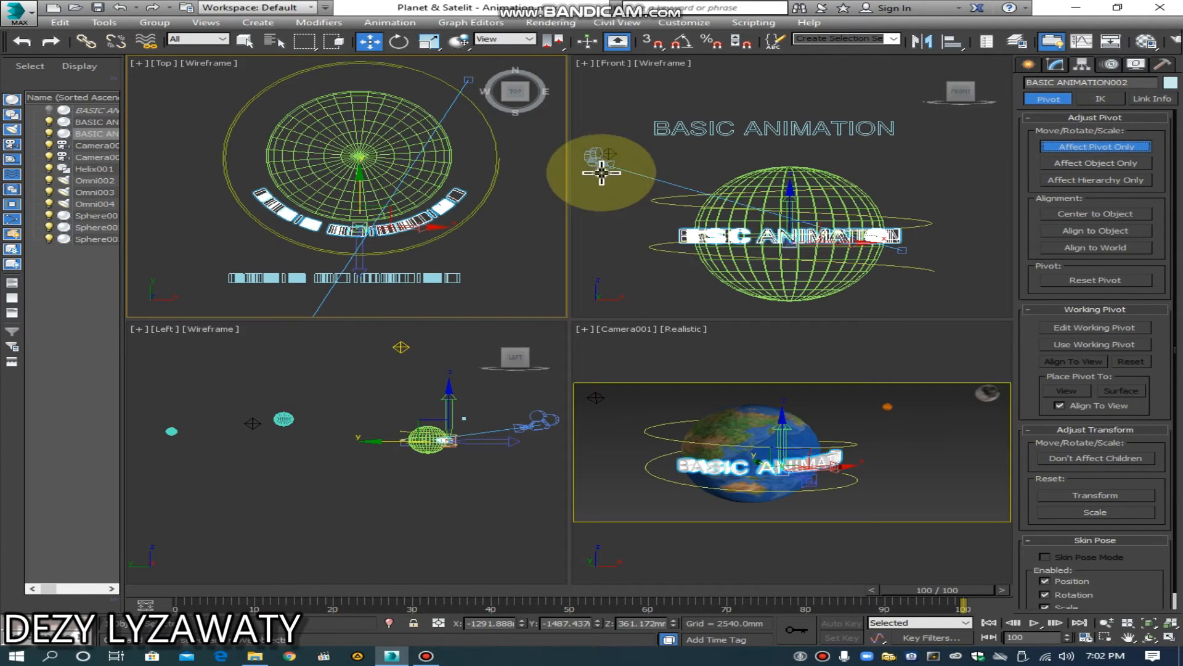
right_click(404, 258)
mouse_move(439, 233)
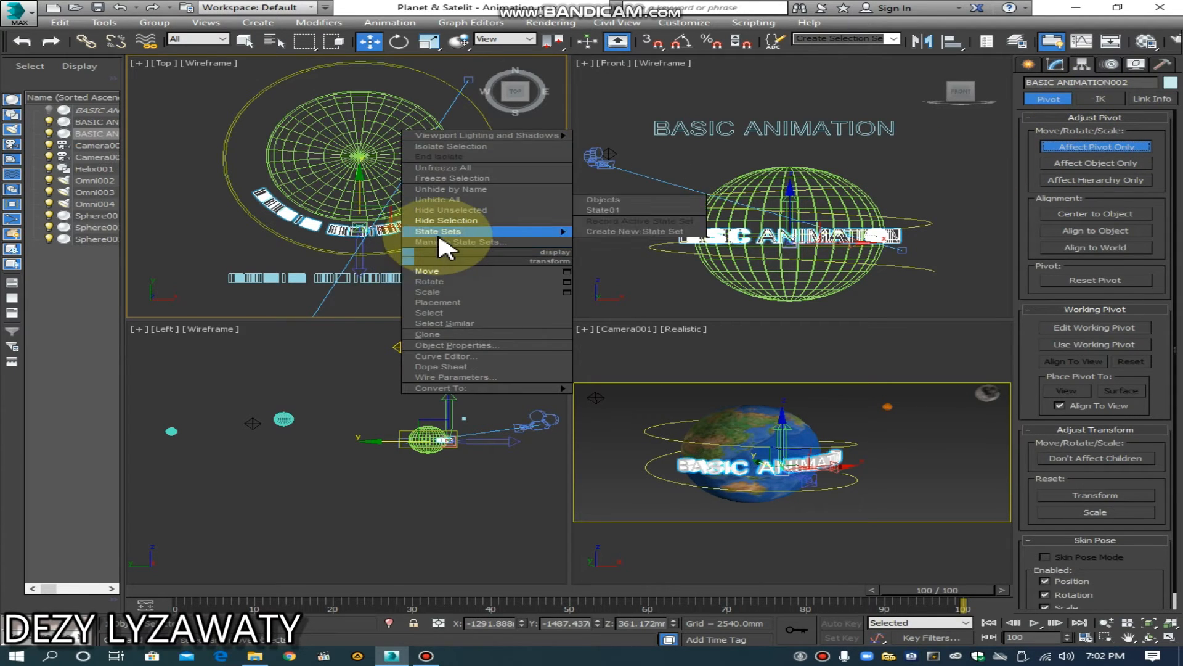
left_click(444, 275)
left_click_drag(358, 204, 365, 135)
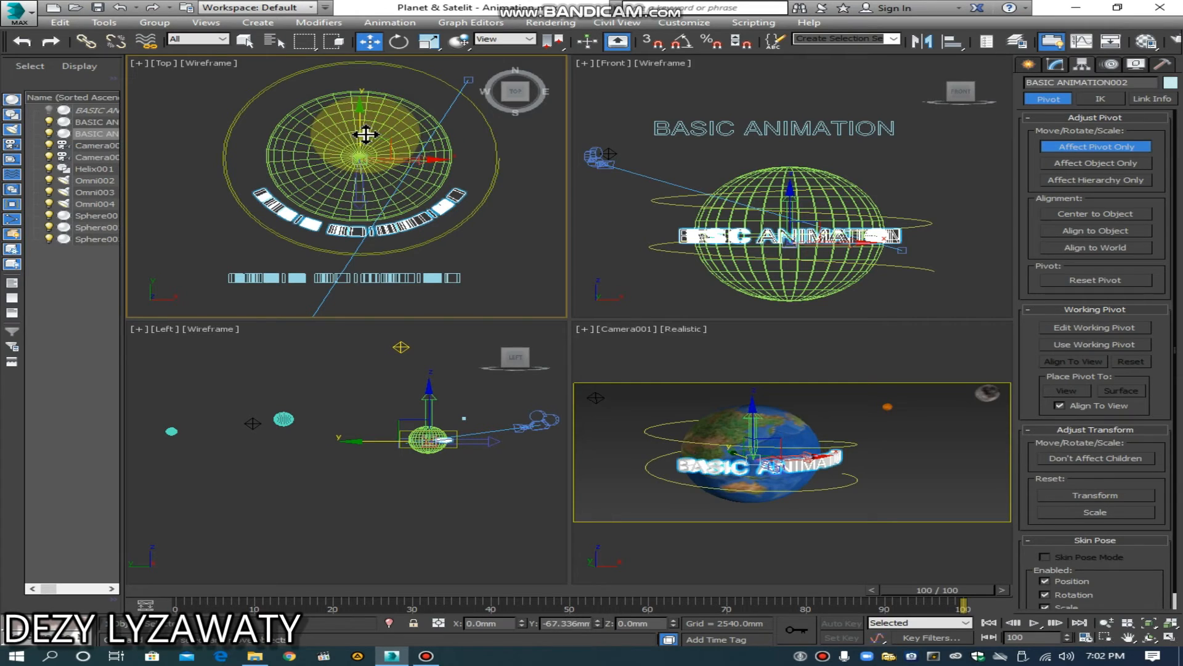
left_click(1141, 149)
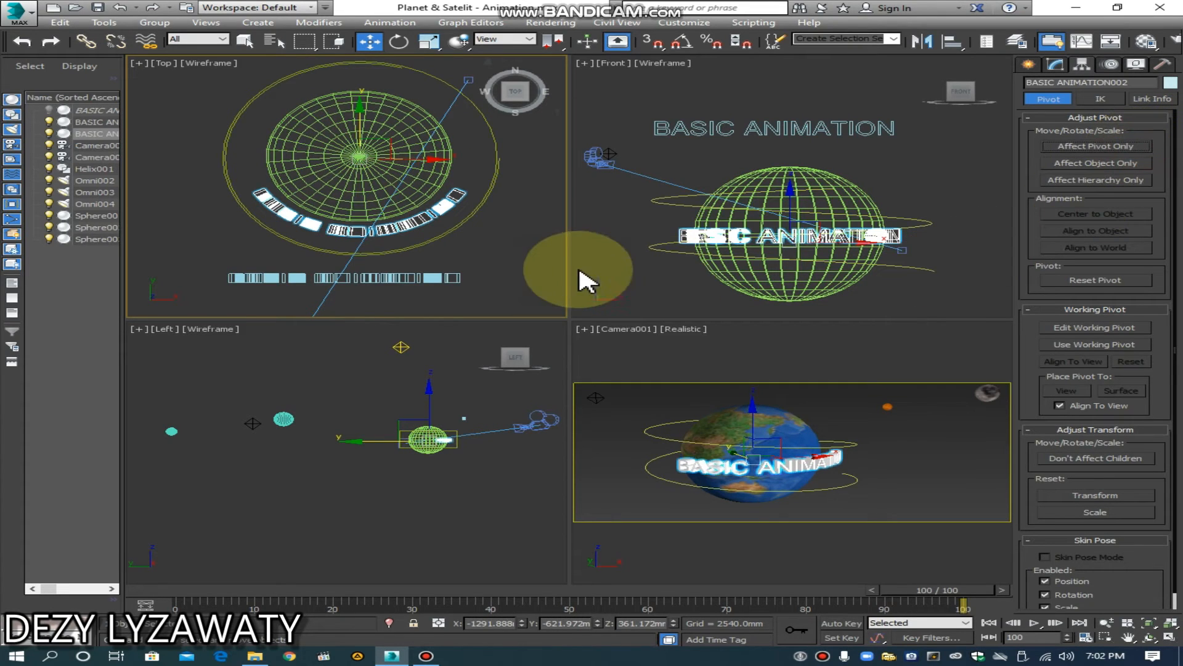
Step: Rotate the bent text around the Earth in the Top view until it sits on the far side, behind the globe
left_click(538, 263)
left_click(426, 216)
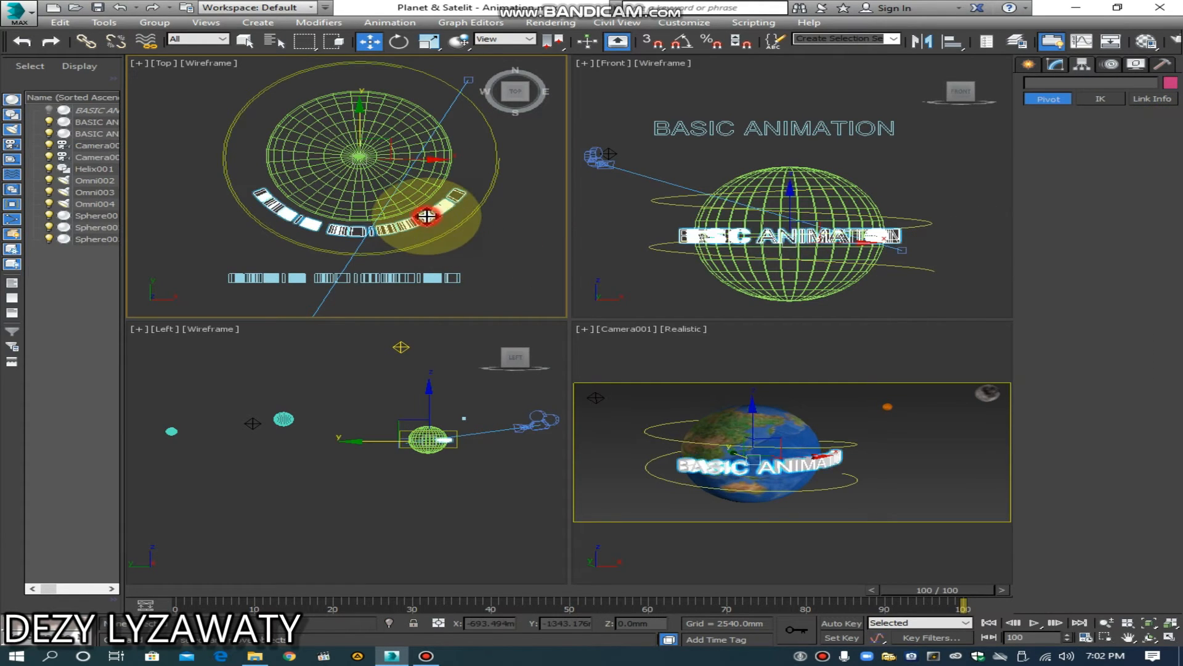
left_click(399, 41)
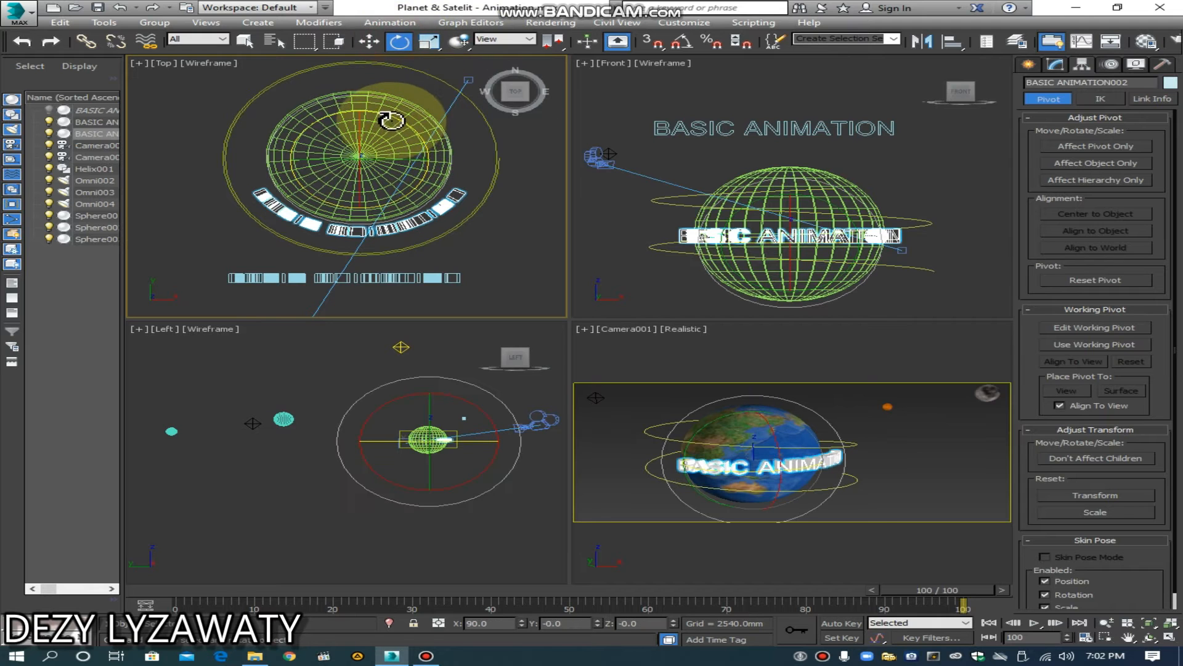
left_click_drag(390, 117, 462, 198)
left_click(927, 459)
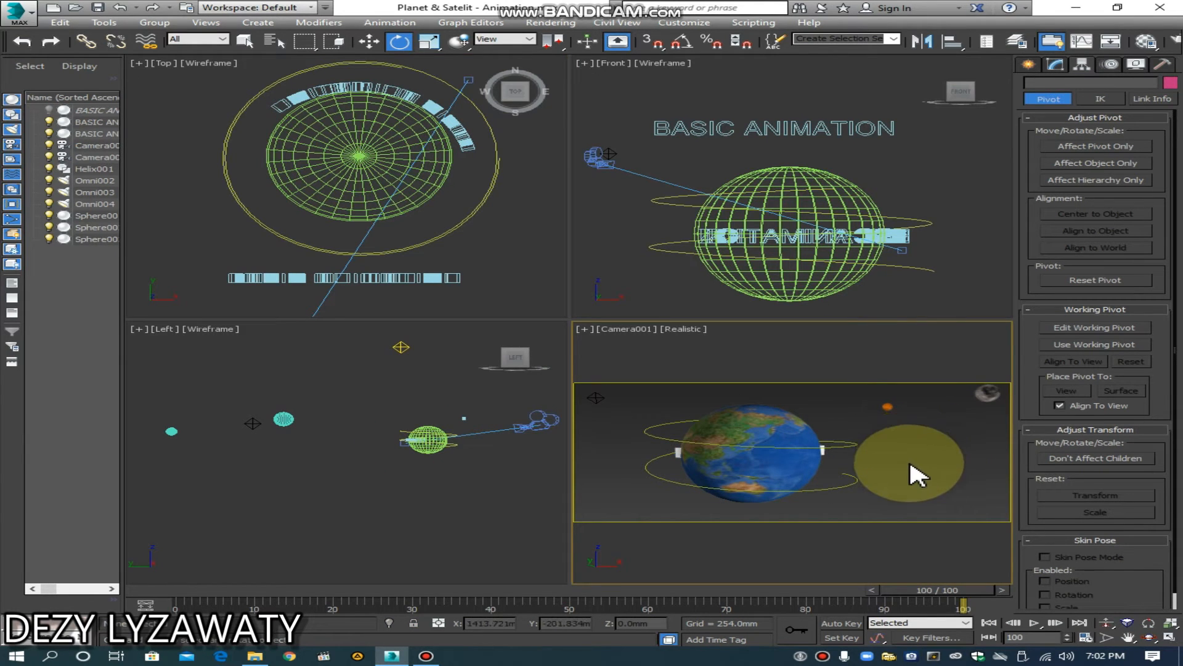
Step: Unhide all objects and scale the original BASIC ANIMATION text uniformly to about 88%
right_click(910, 466)
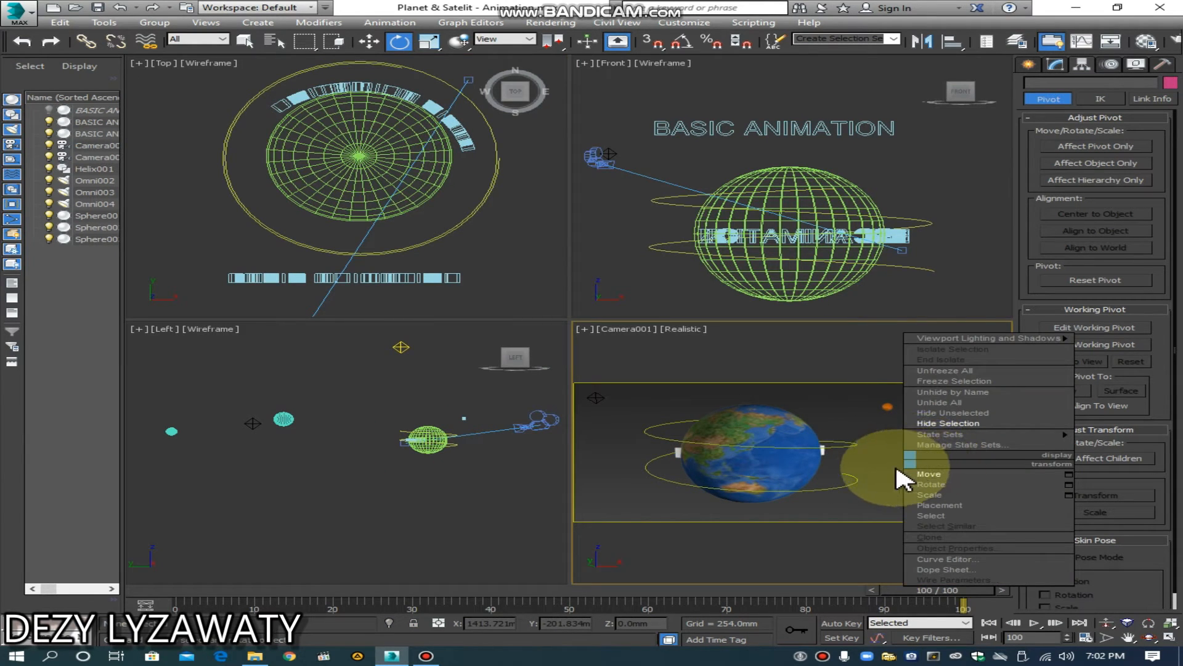
left_click(940, 404)
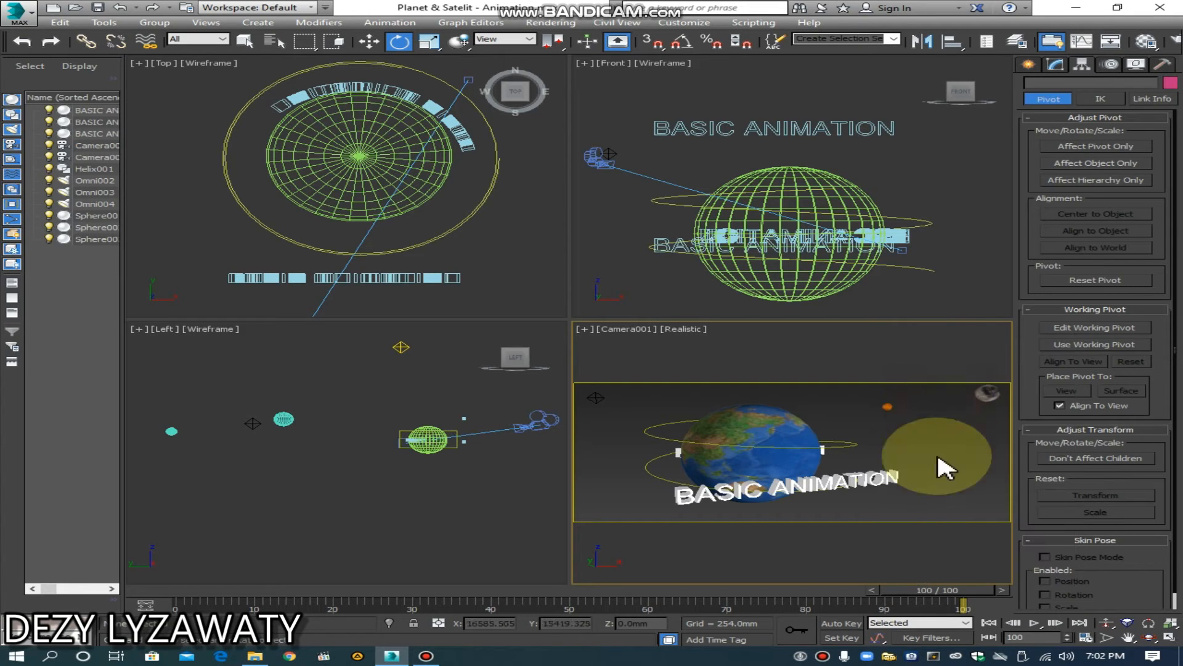
left_click(860, 481)
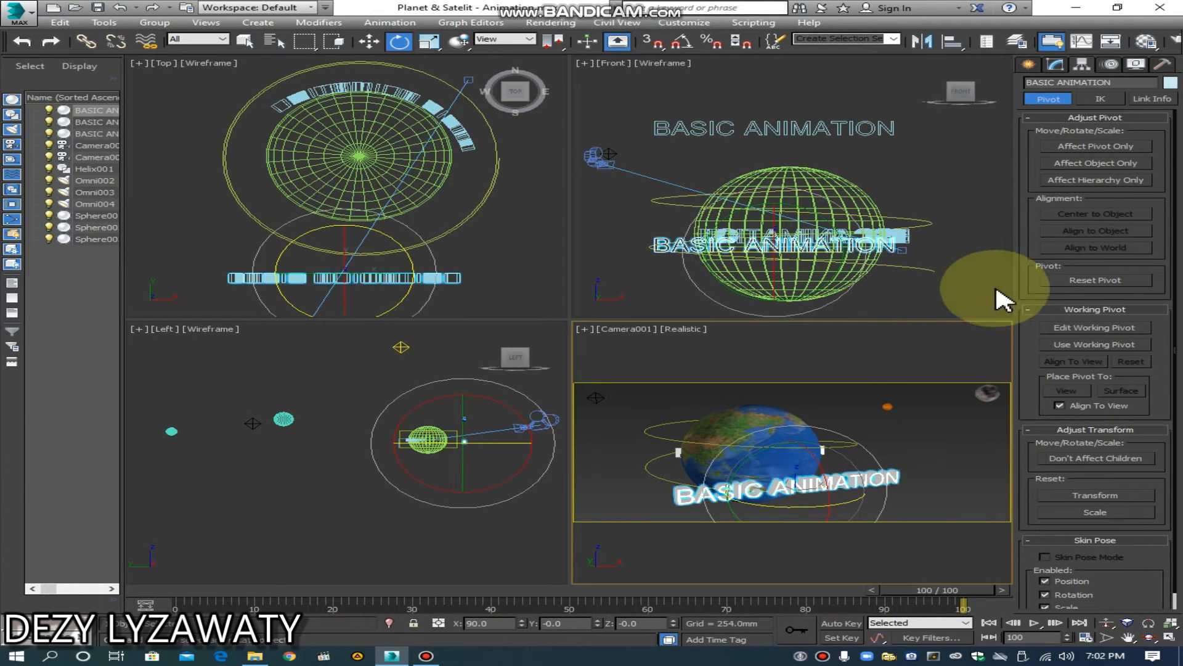
left_click(429, 41)
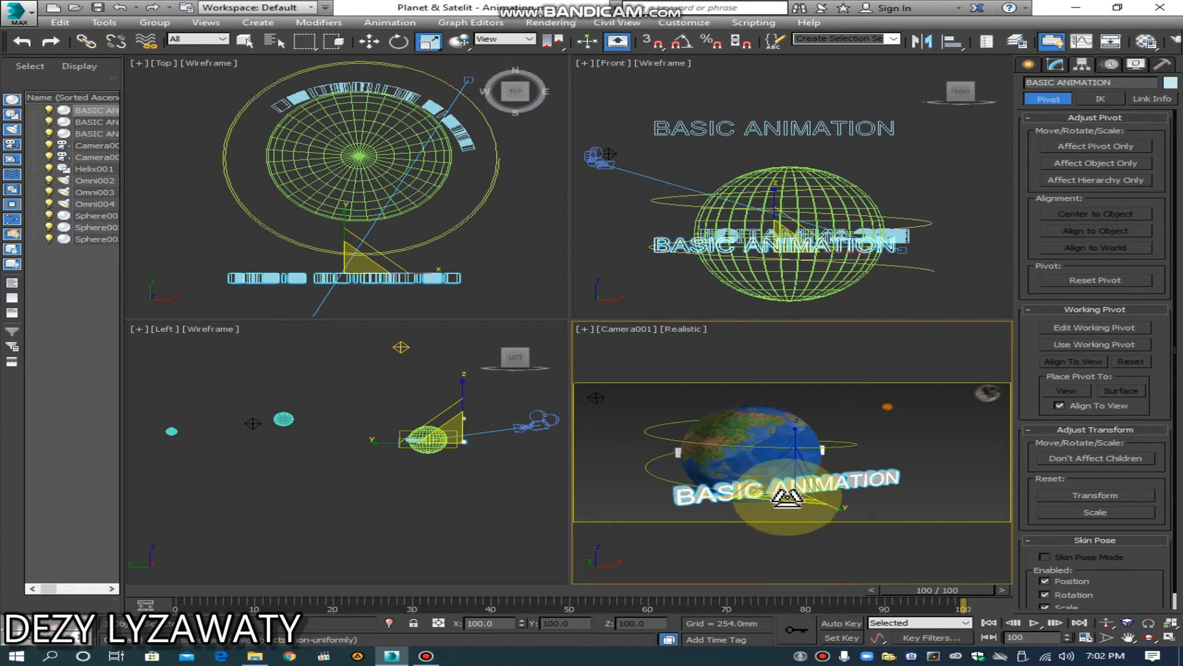
left_click_drag(794, 490, 794, 498)
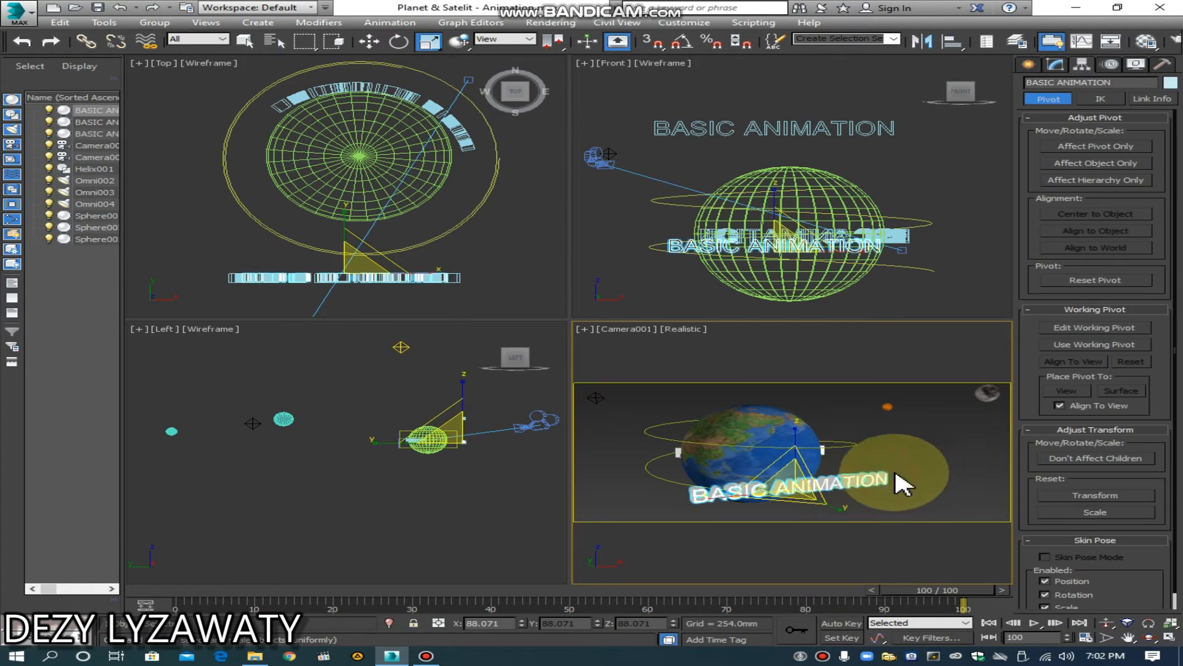
left_click(931, 469)
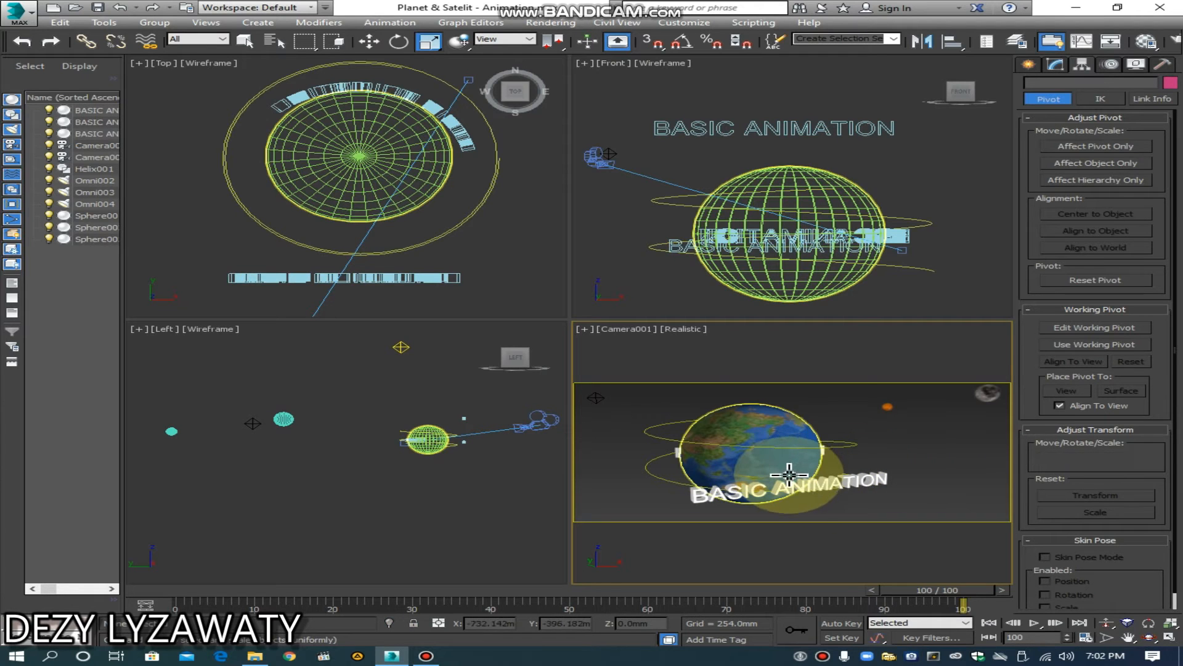
Step: Apply a PathDeform (WSM) modifier to the straight BASIC ANIMATION text in front of the Earth
left_click(764, 334)
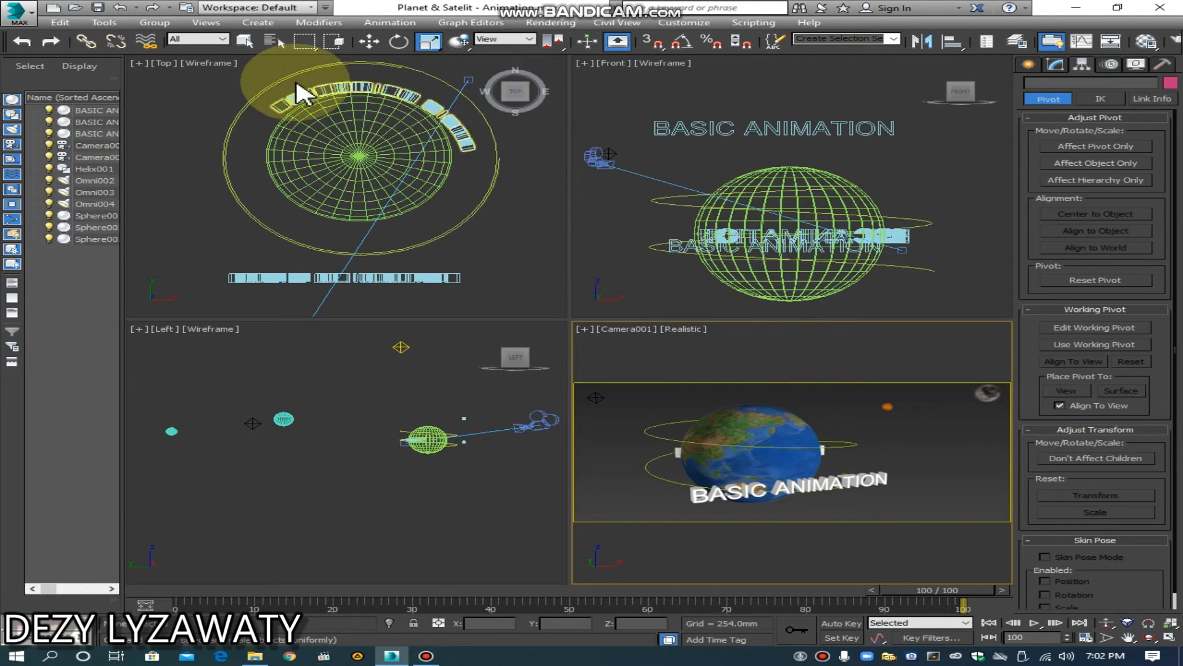
left_click(245, 42)
left_click(839, 486)
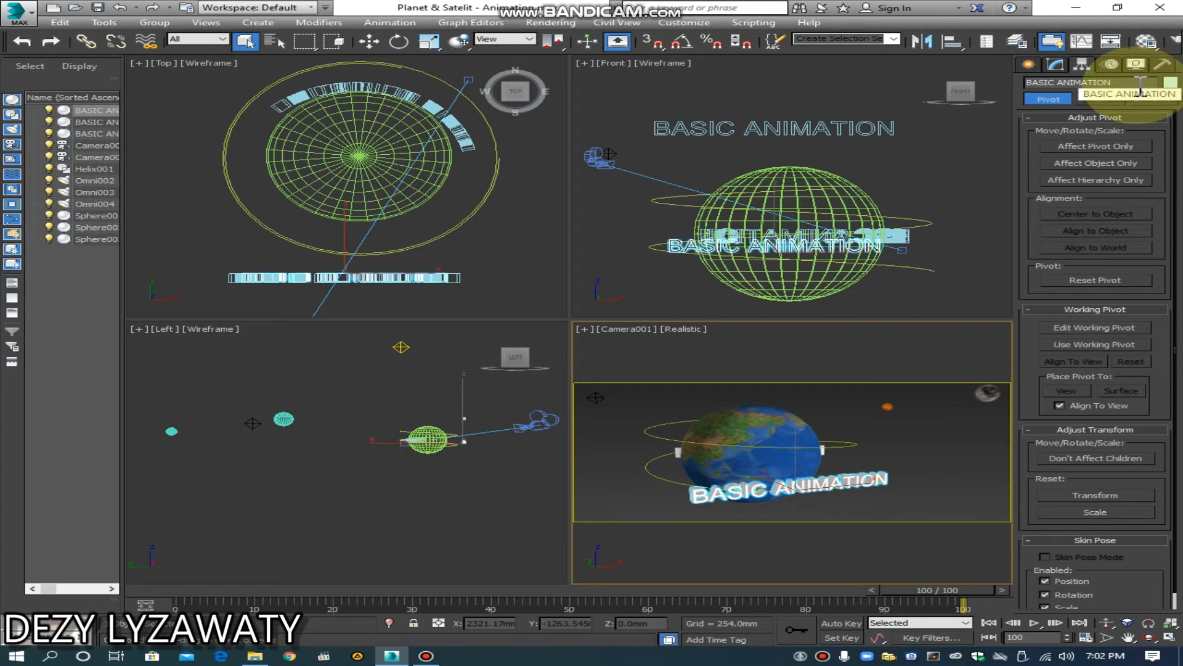
left_click(1060, 66)
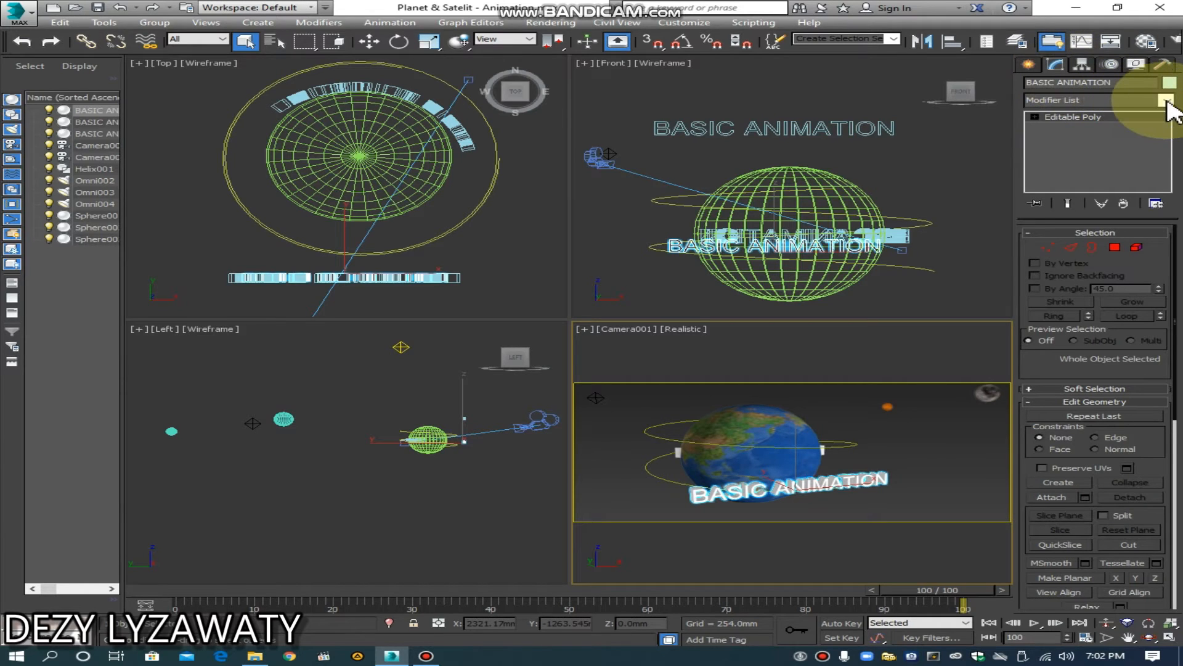
left_click(1168, 101)
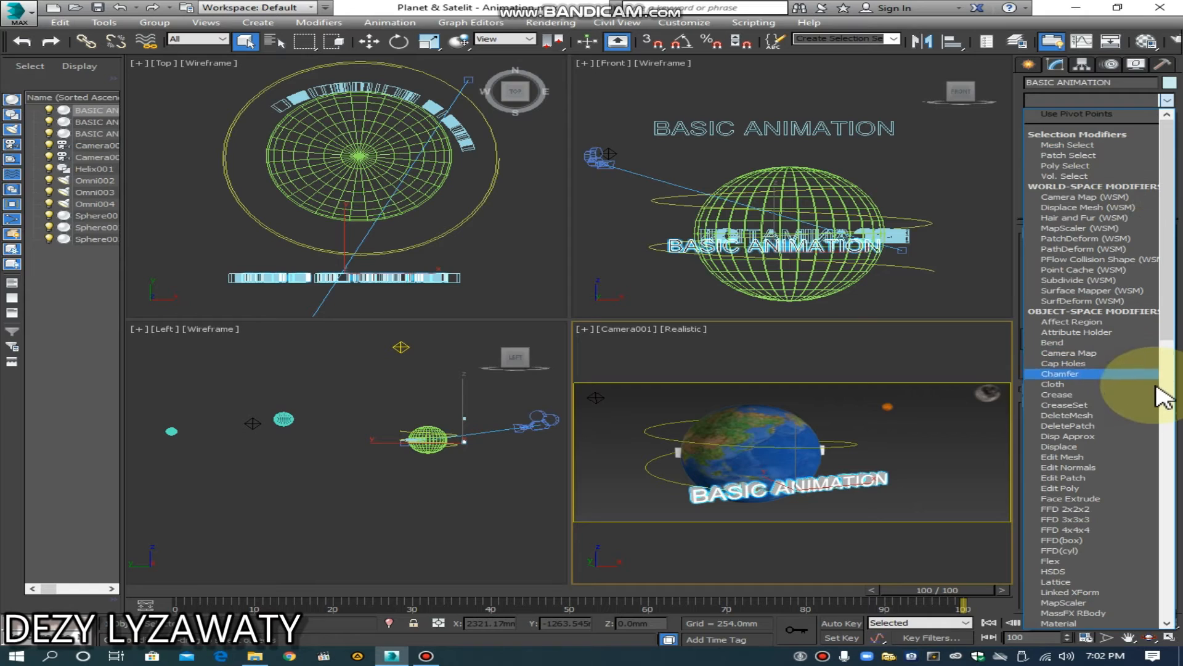
left_click(1076, 248)
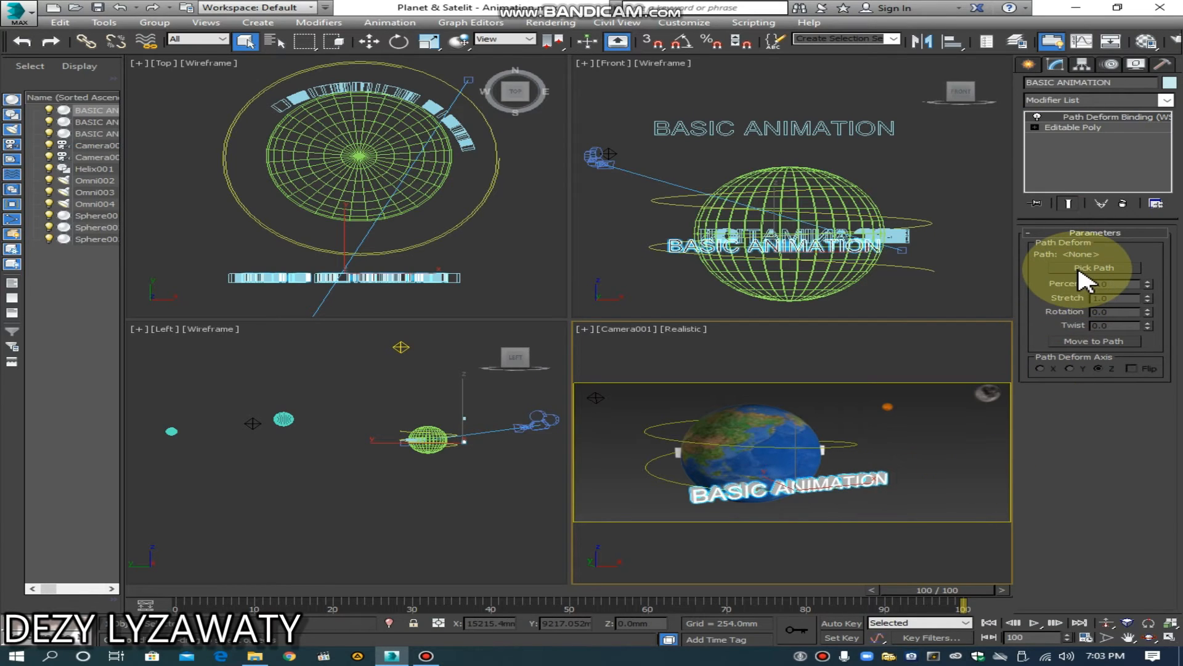
Step: Assign the helix around the Earth as the text's deform path and move the text onto that path
left_click(1081, 271)
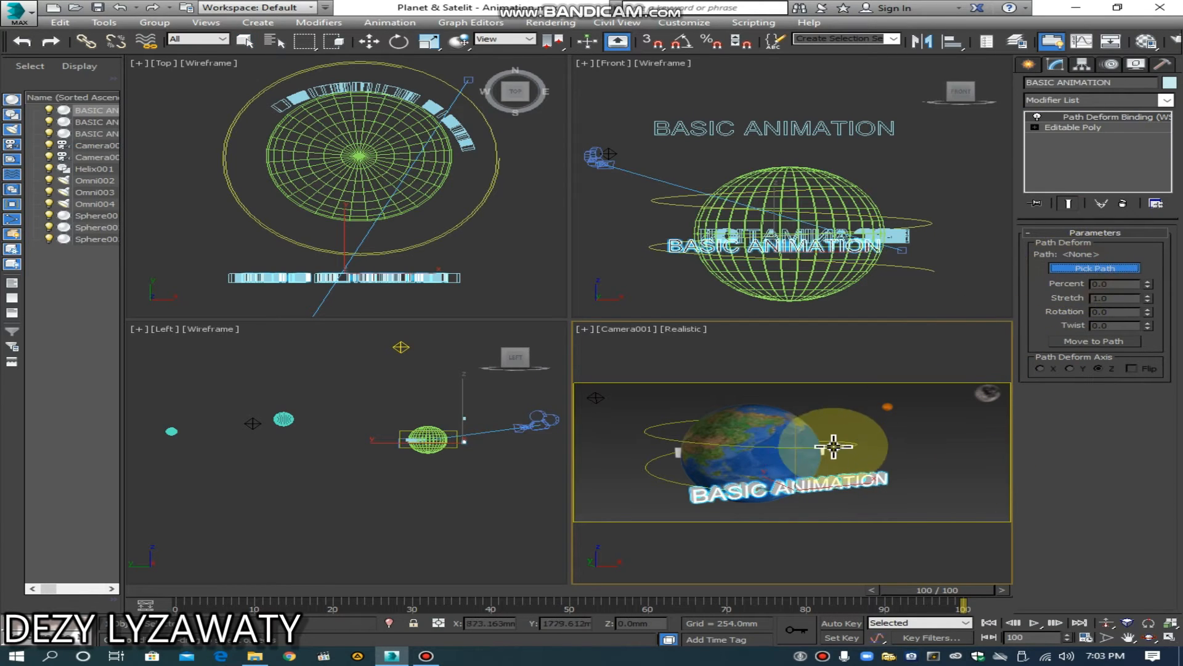
left_click(846, 446)
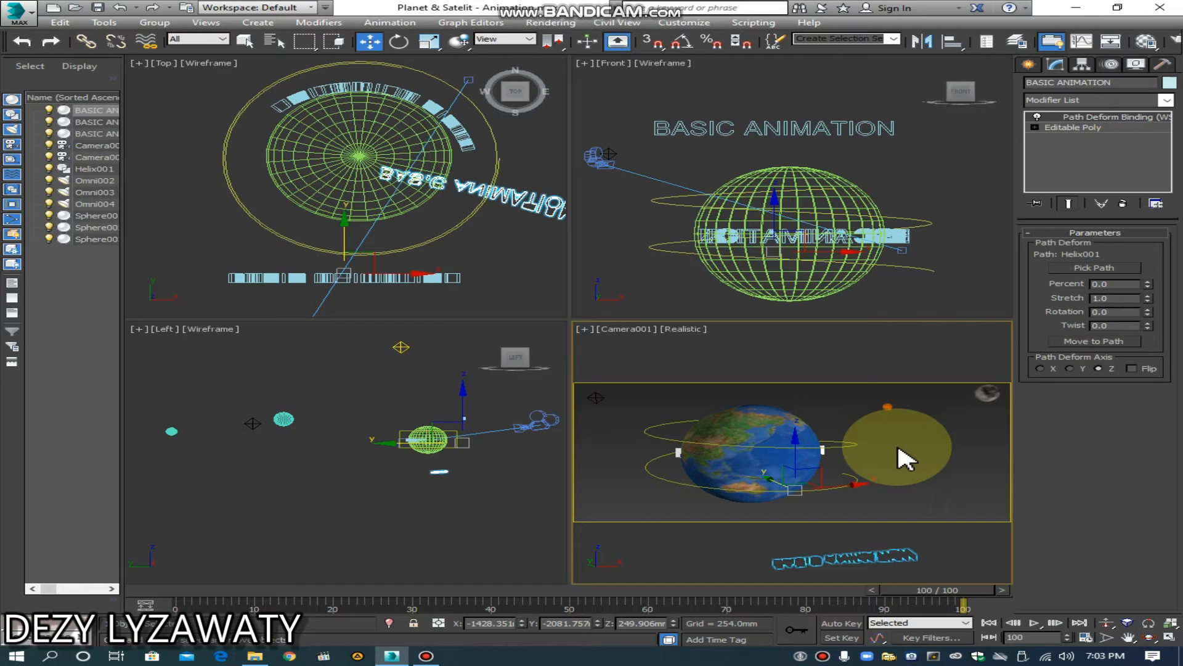
left_click(1113, 340)
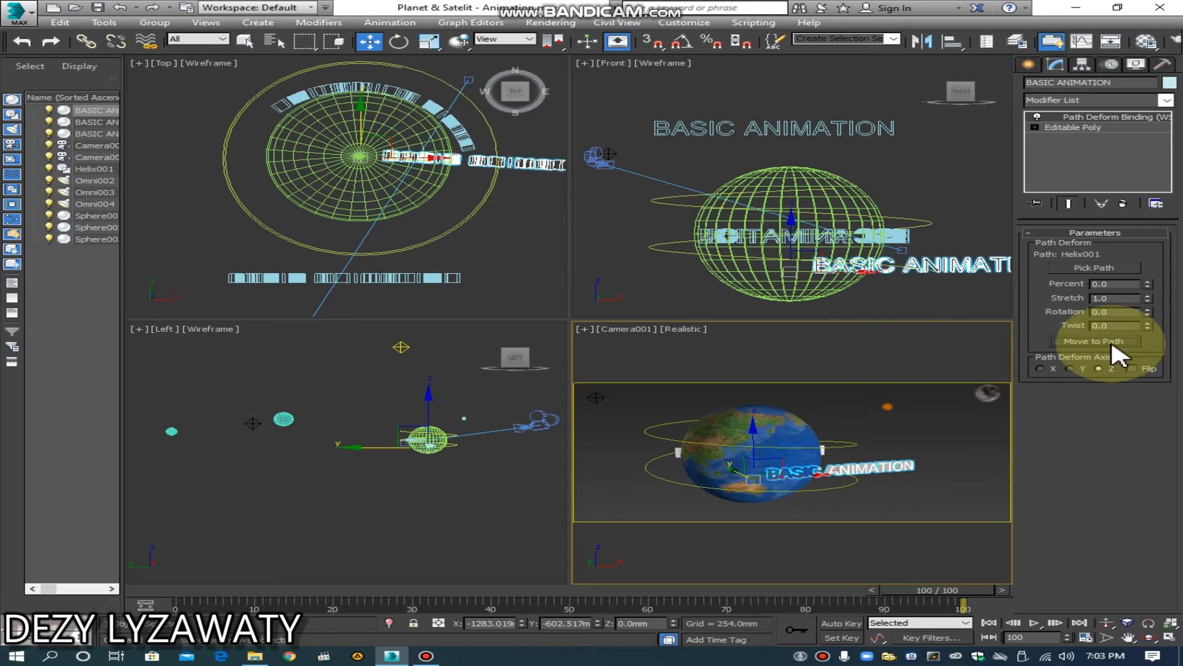
Step: Set the text's path deform axis to X and slide it along the helix to 17 percent
mouse_move(1148, 285)
left_mouse_down()
mouse_move(1144, 262)
mouse_move(1147, 290)
left_mouse_up()
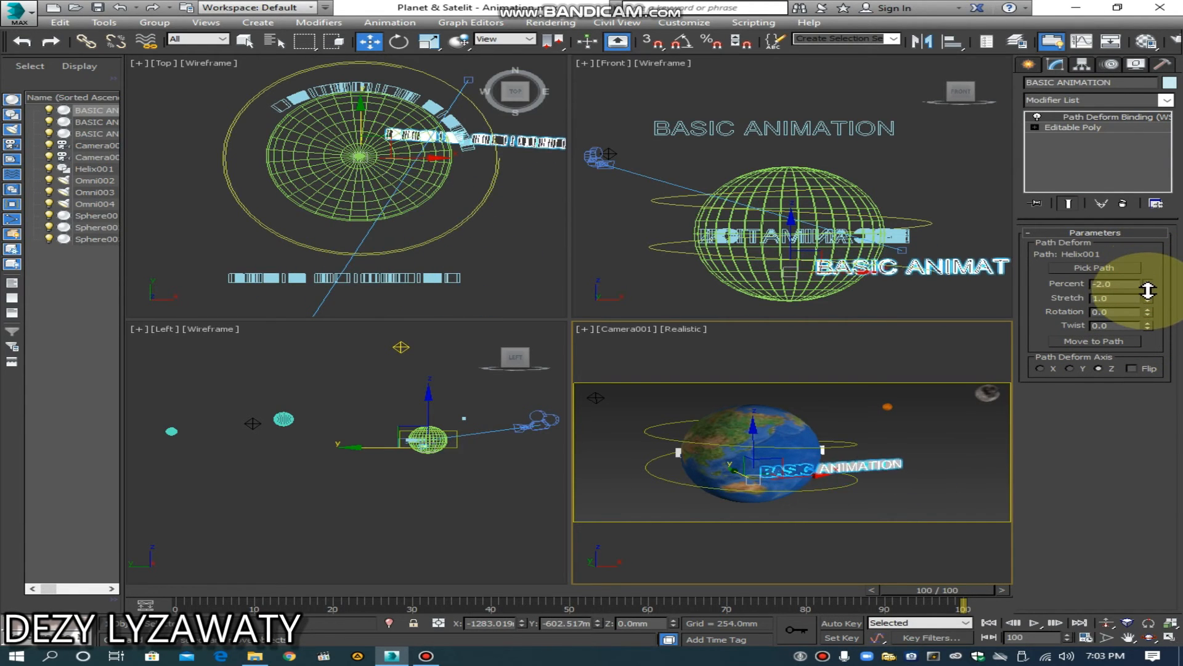
left_click(1071, 368)
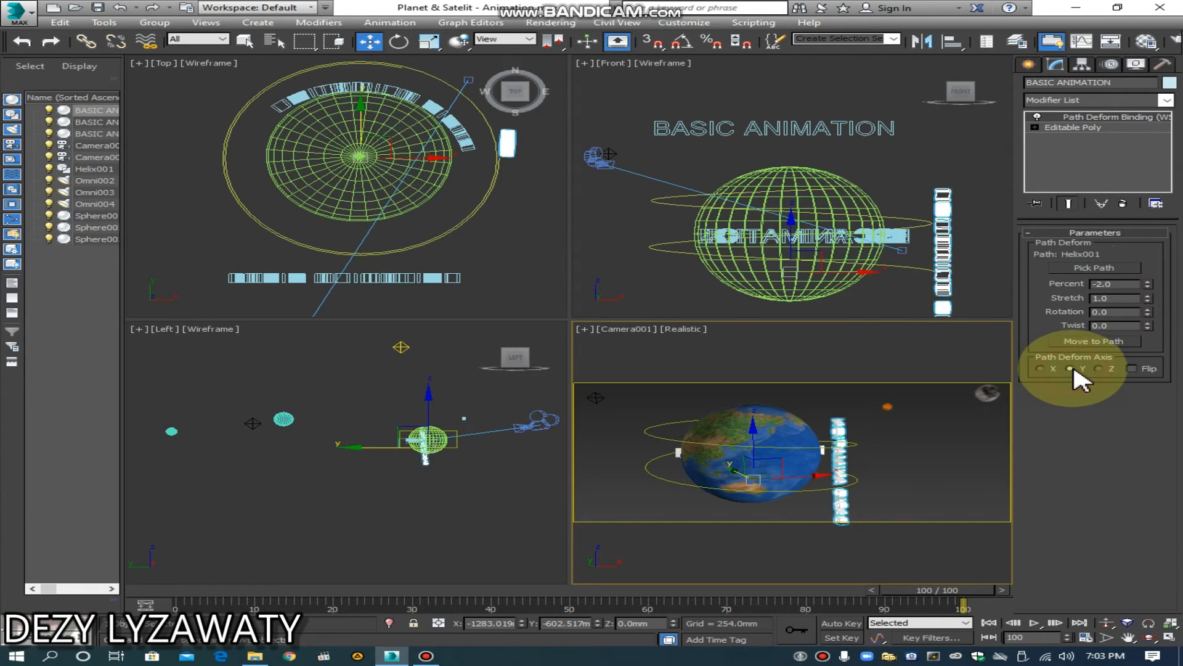
left_click(1048, 368)
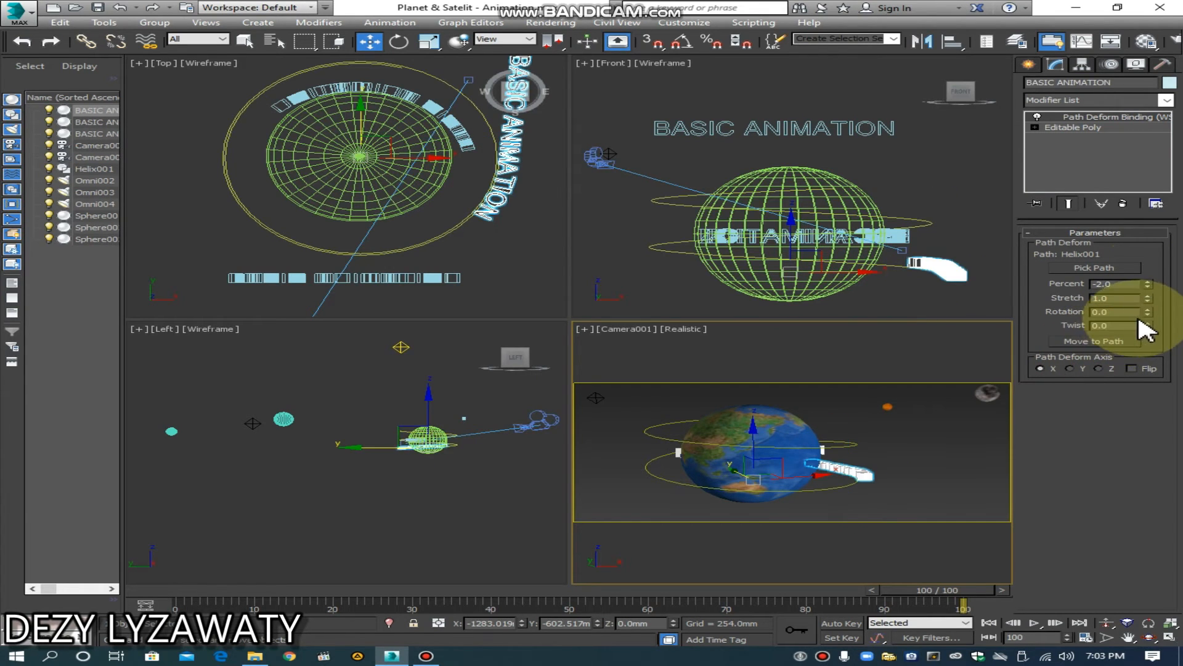
left_click_drag(1149, 287, 1144, 259)
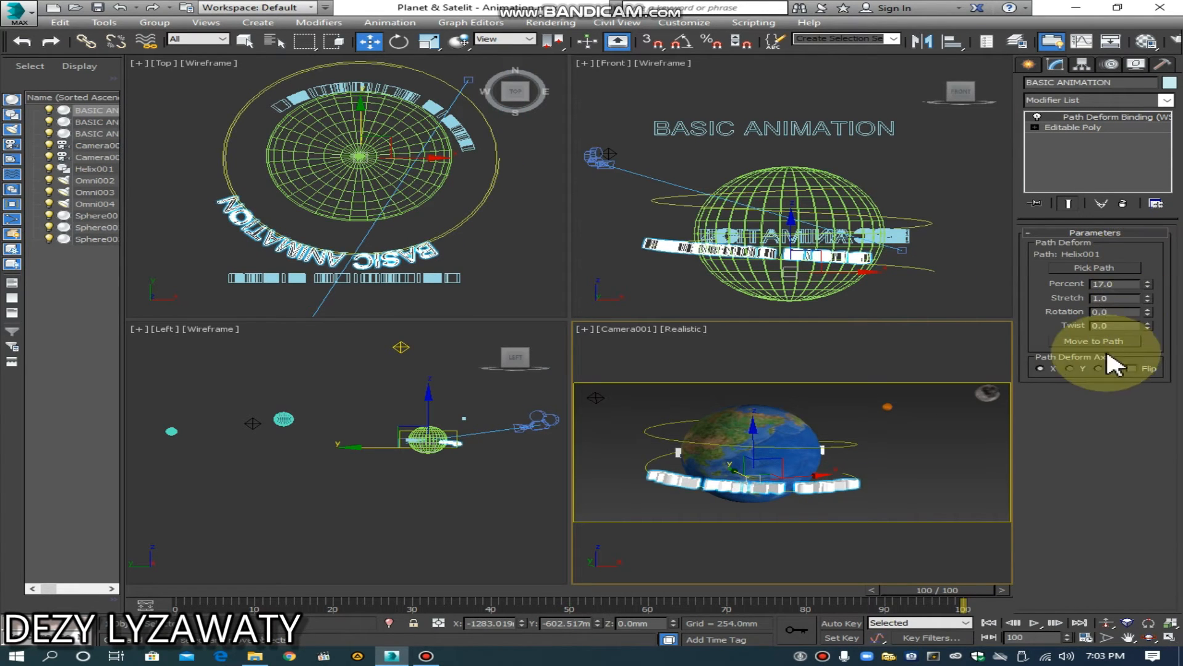
Step: Make the helix text readable with a path rotation of 75.5 and a flipped direction, and set its percent to 7.5
left_click_drag(1146, 312, 1148, 213)
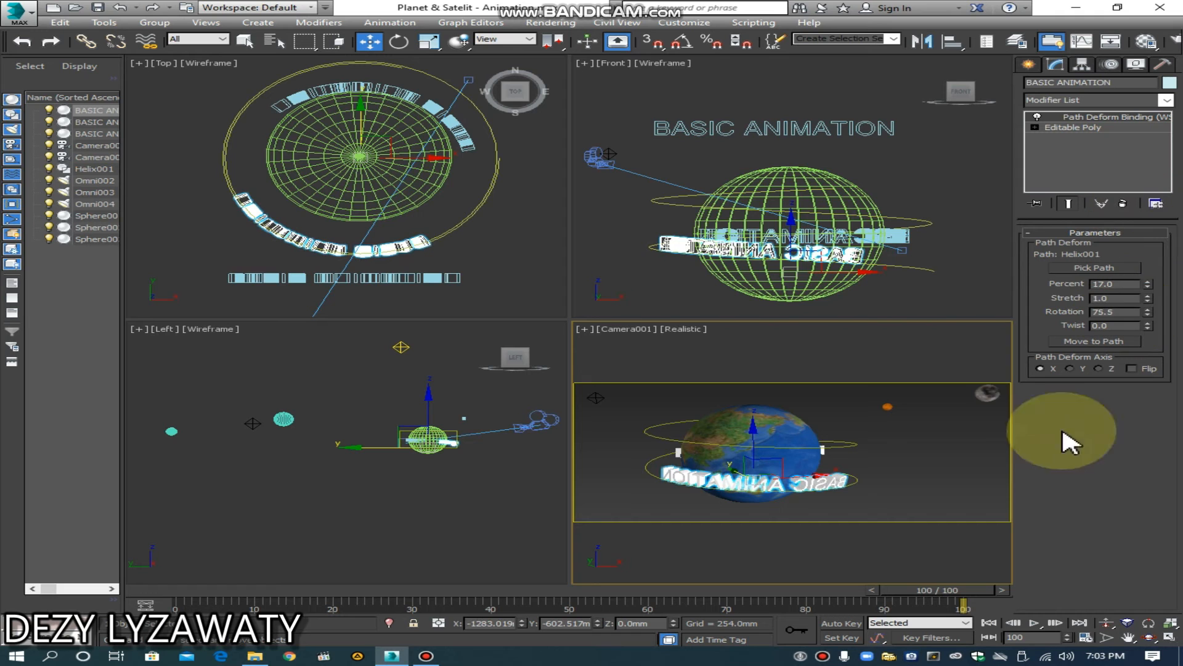
left_click(1132, 368)
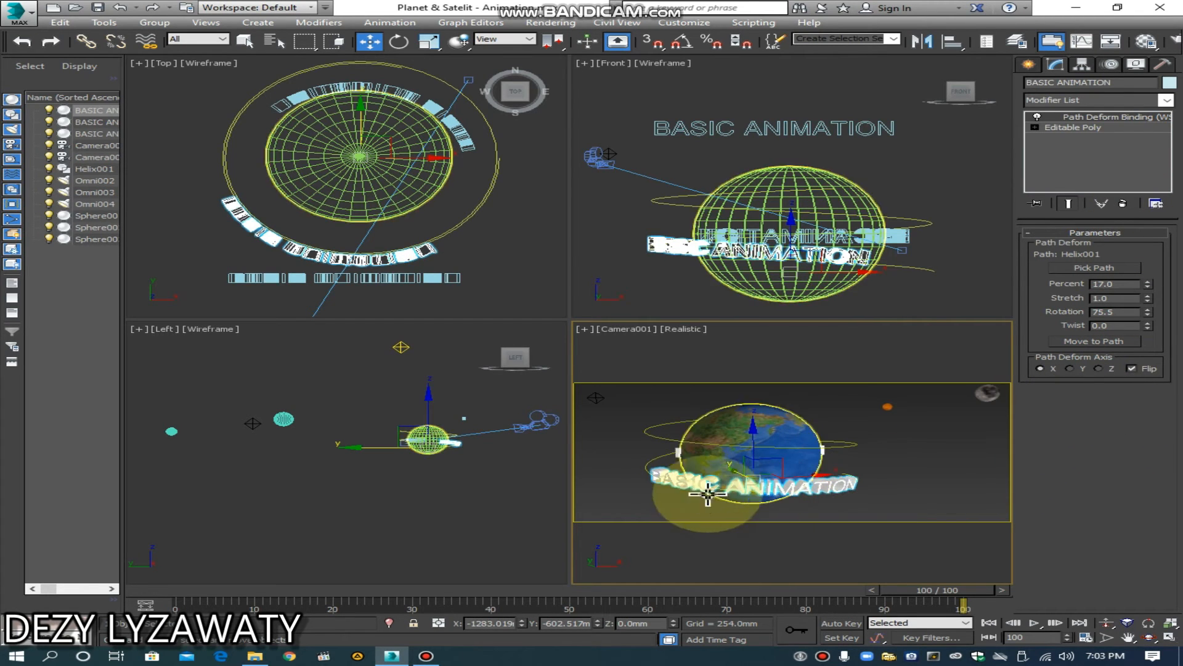
left_click_drag(1147, 284, 1073, 299)
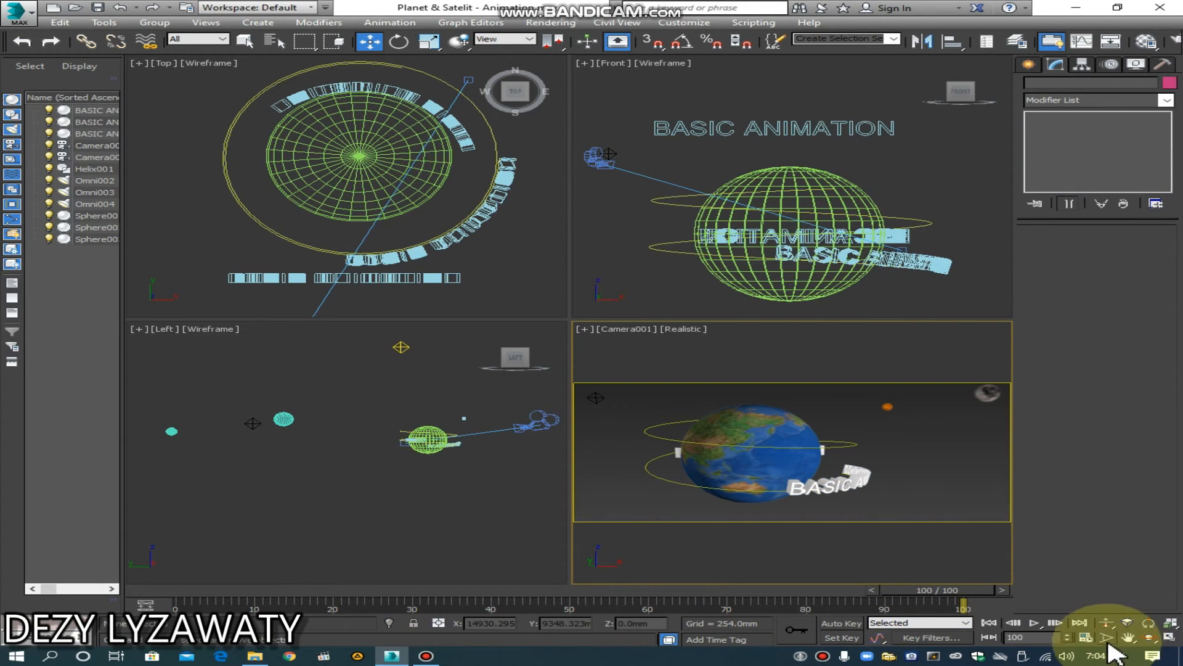
Step: Set the animation length to 200 frames in the time configuration
left_click(1086, 639)
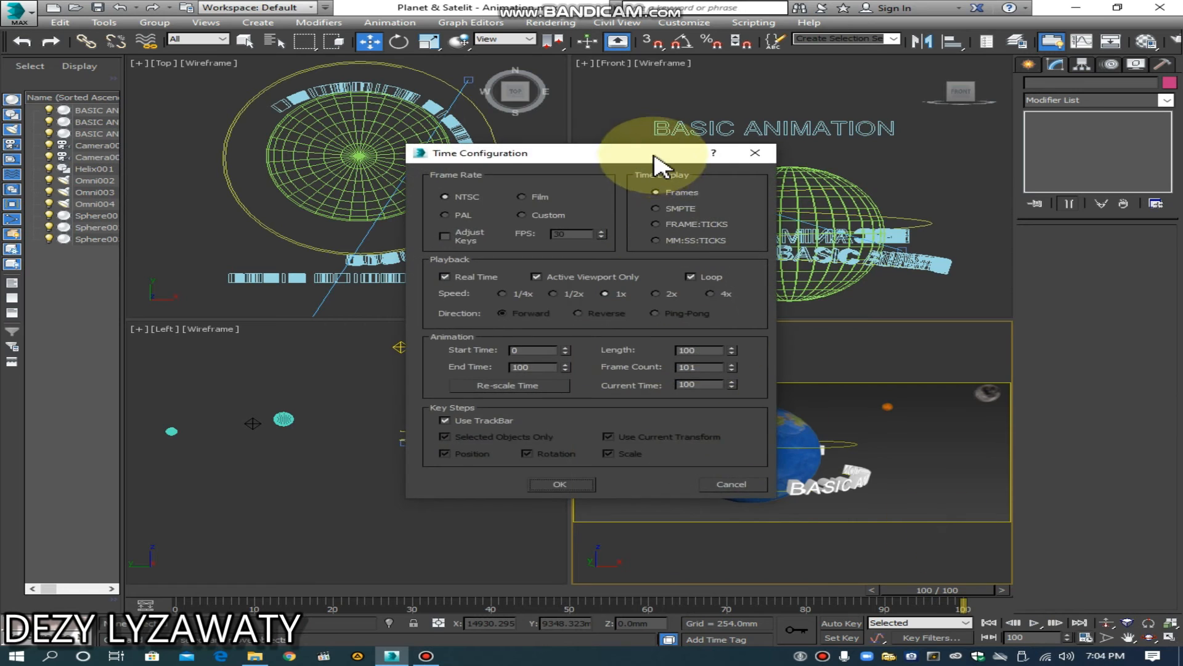
double_click(709, 392)
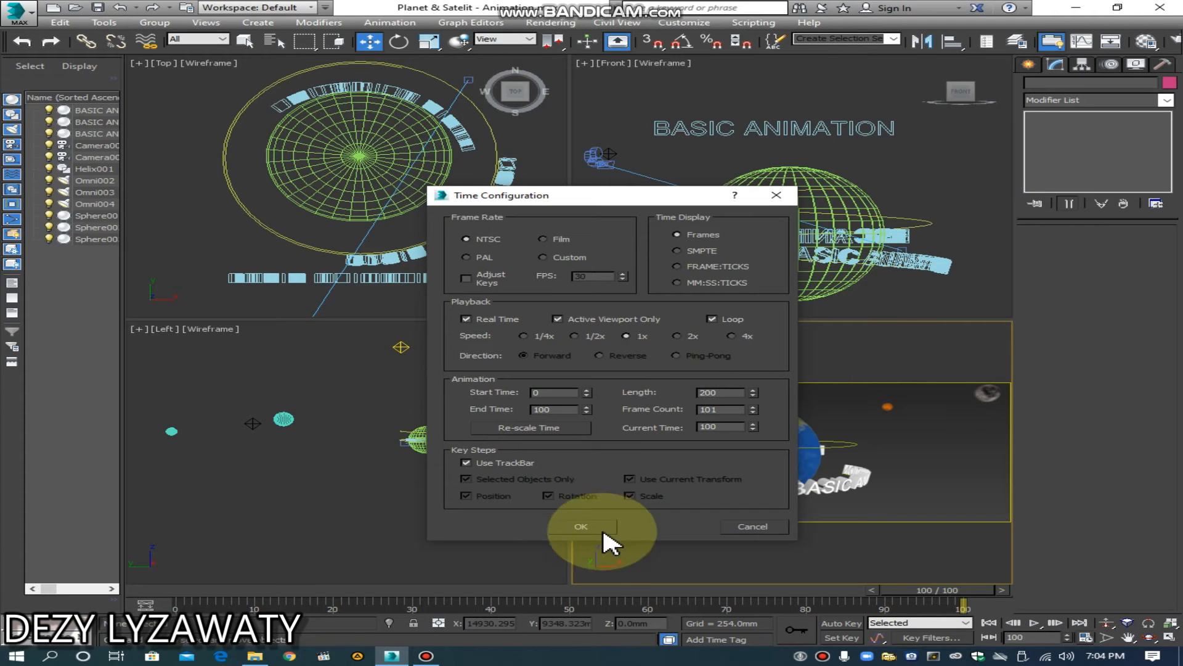
left_click(580, 528)
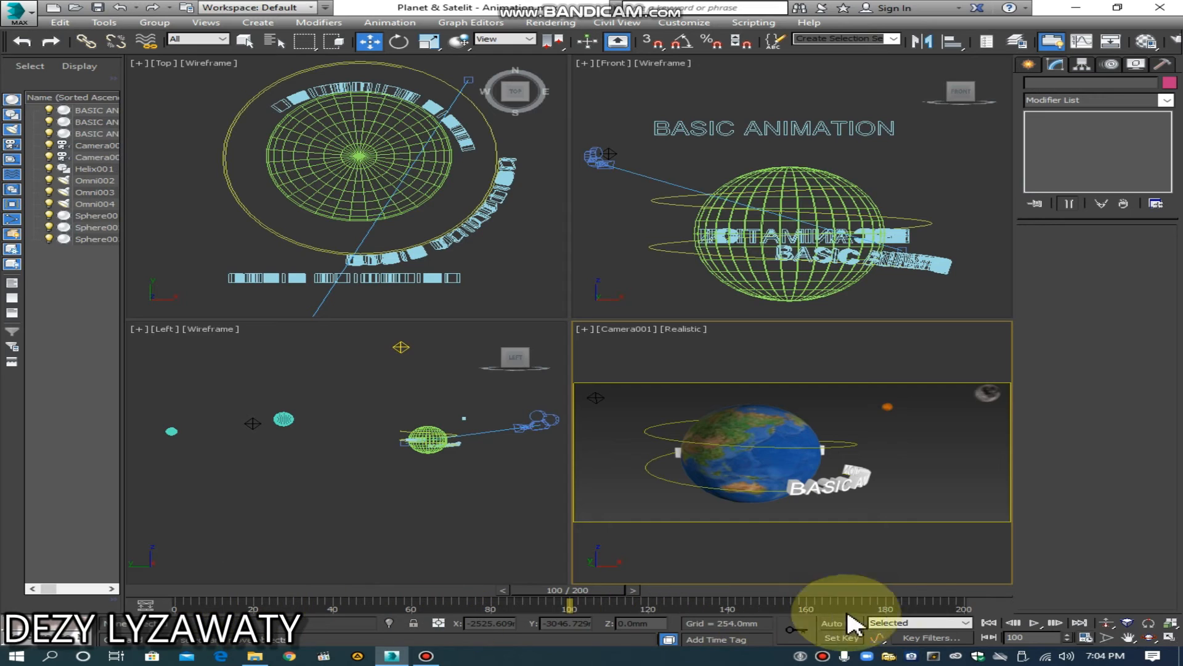
Step: Set the helix text's path percent to -24 at frame 0 so it starts outside the camera's visible area, and deselect it
left_click_drag(597, 588, 146, 573)
key("w")
left_click(842, 488)
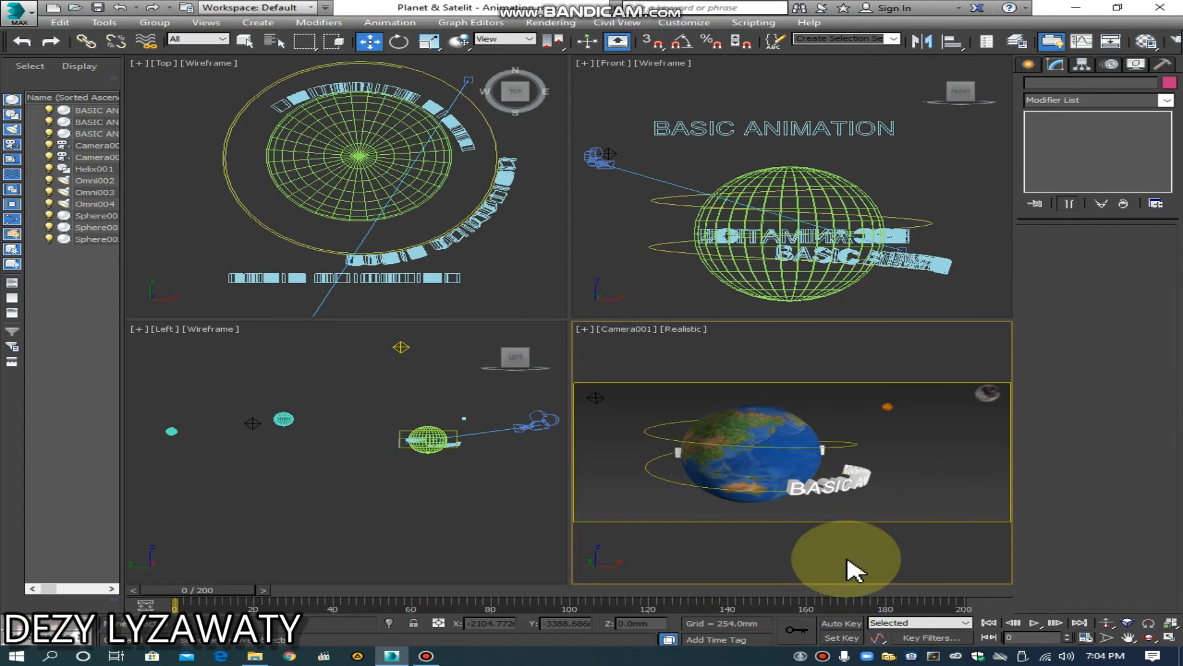
left_click(845, 478)
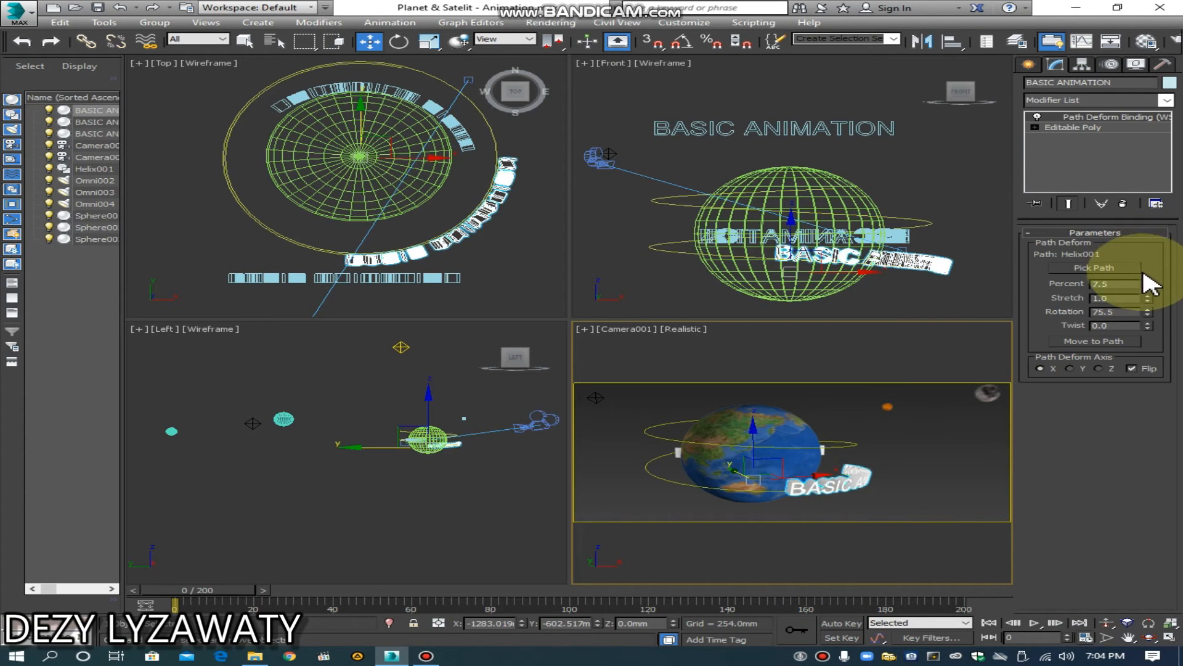
left_click_drag(1147, 285, 1149, 315)
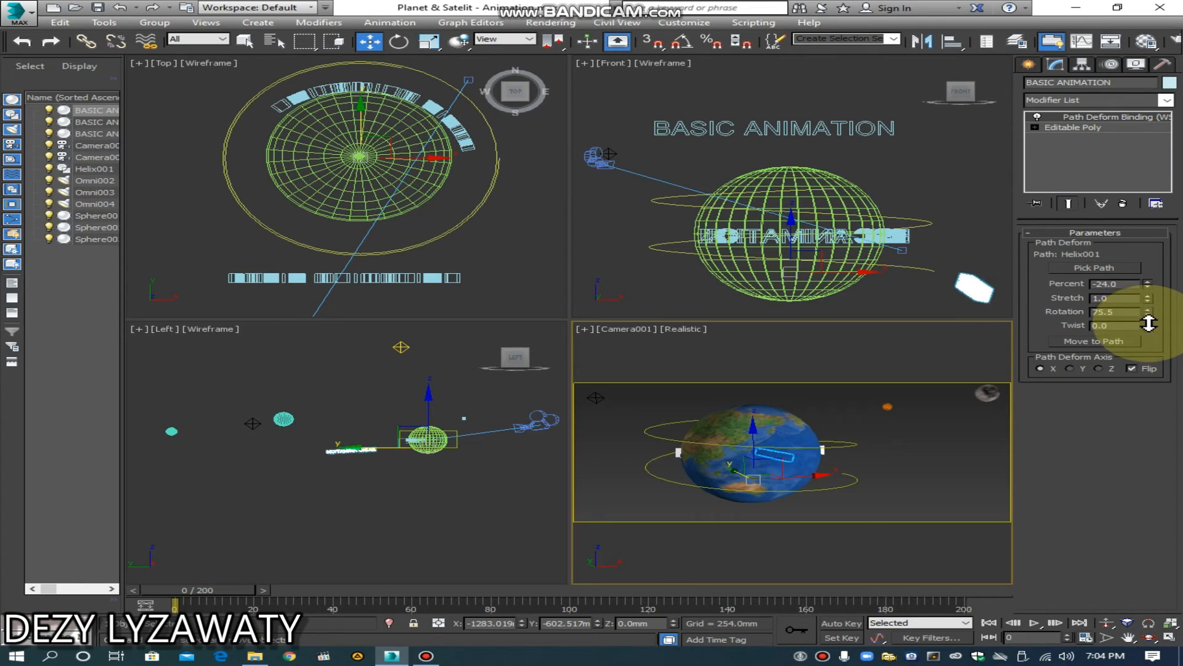
left_click(445, 550)
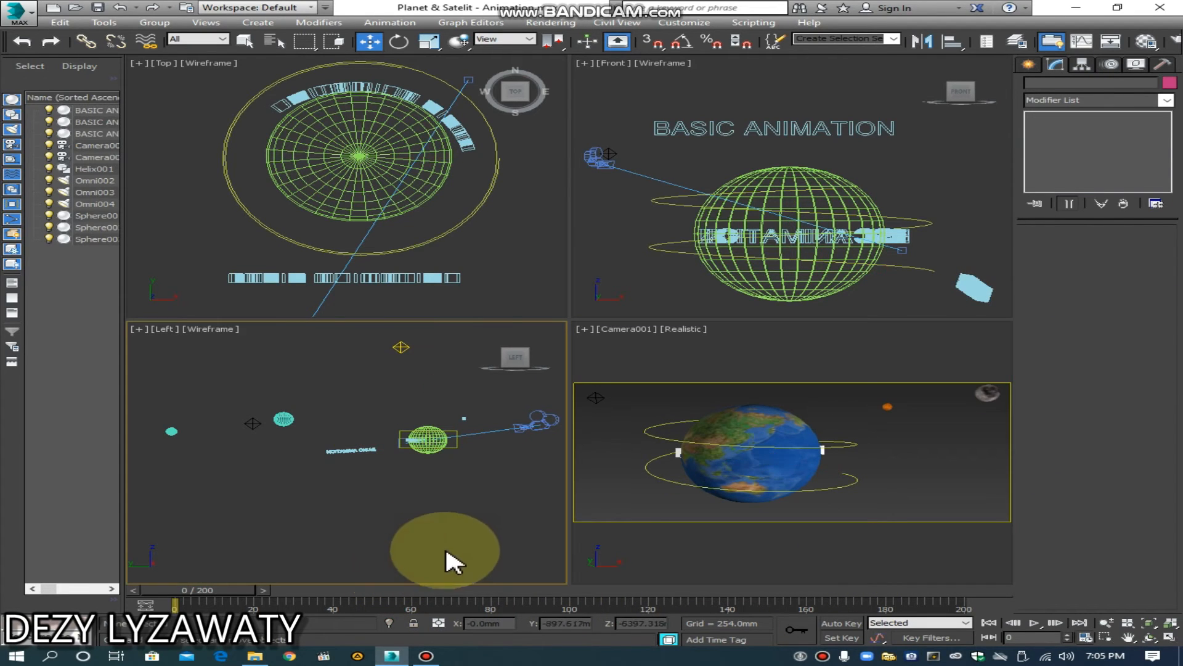
Step: Animate the Earth with Auto Key at frame 200 by spinning it around its vertical axis to a Z rotation of about 88.75
left_click(751, 457)
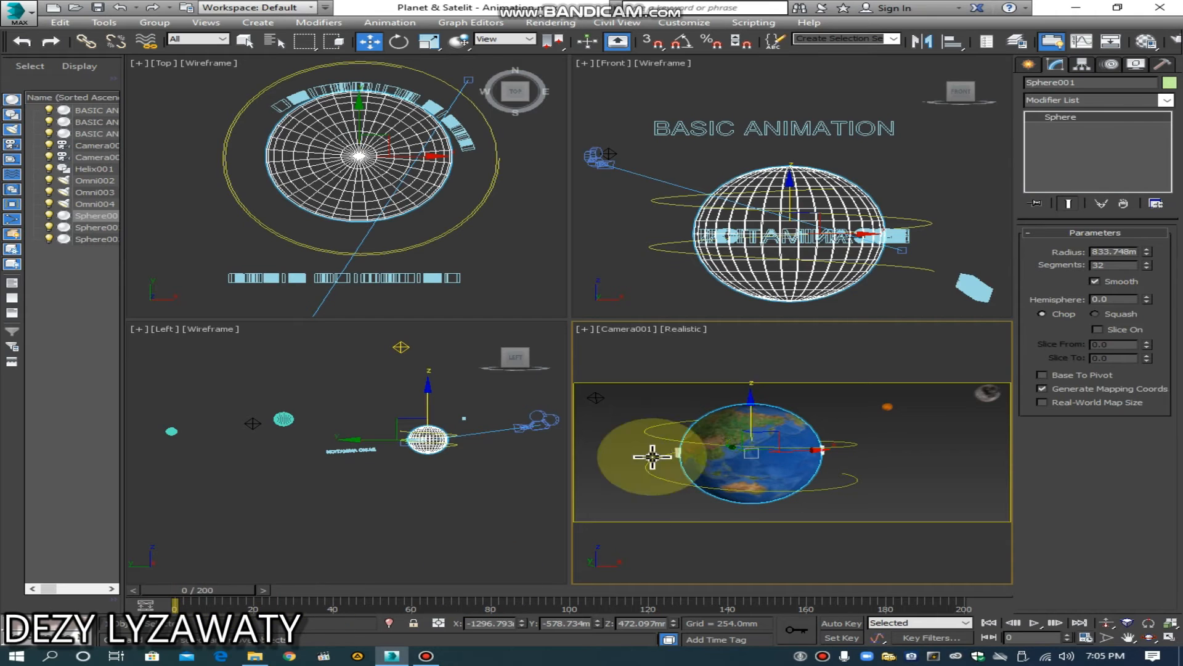
left_click_drag(241, 595, 992, 599)
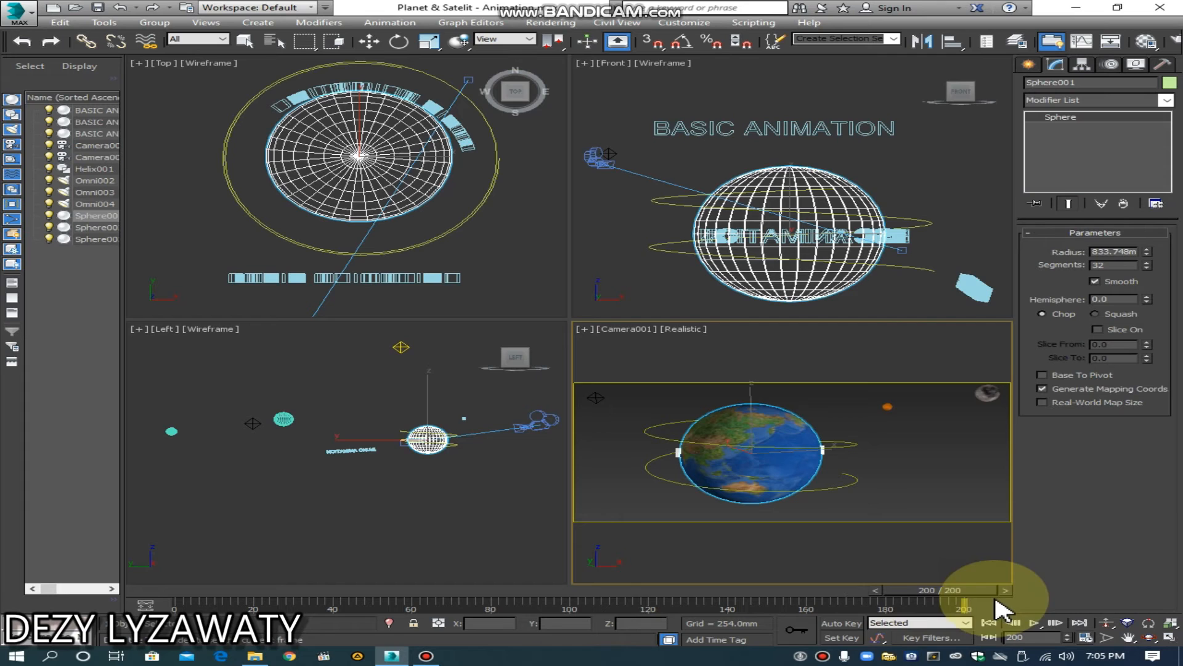
left_click(841, 623)
key("w")
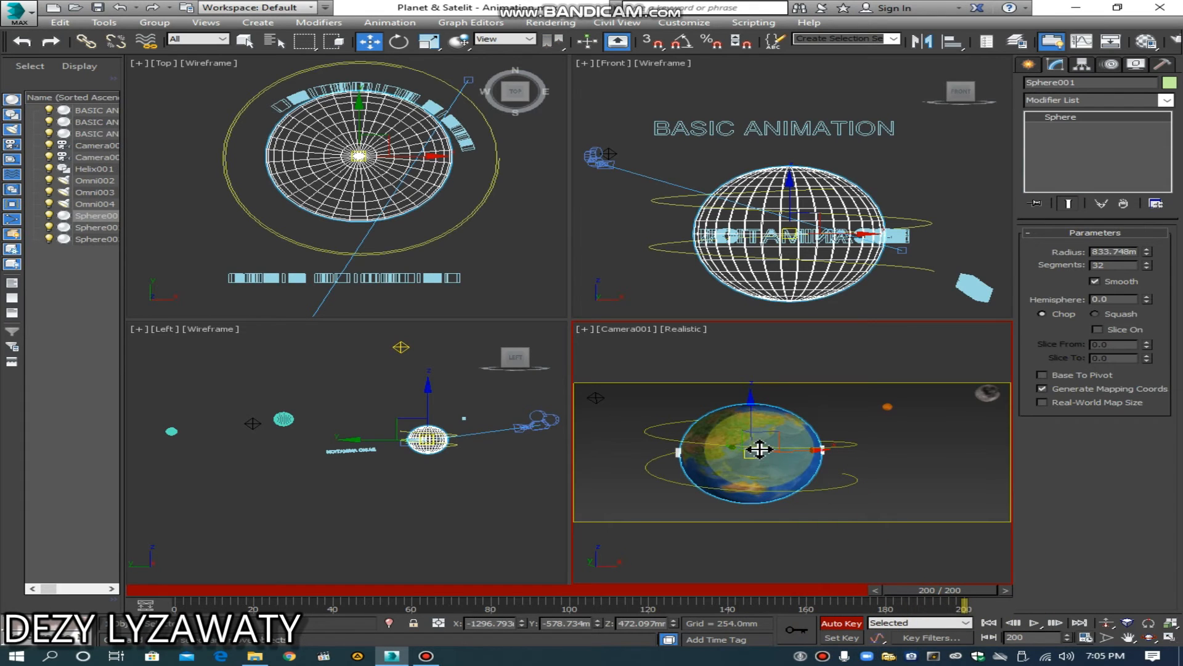
left_click(401, 42)
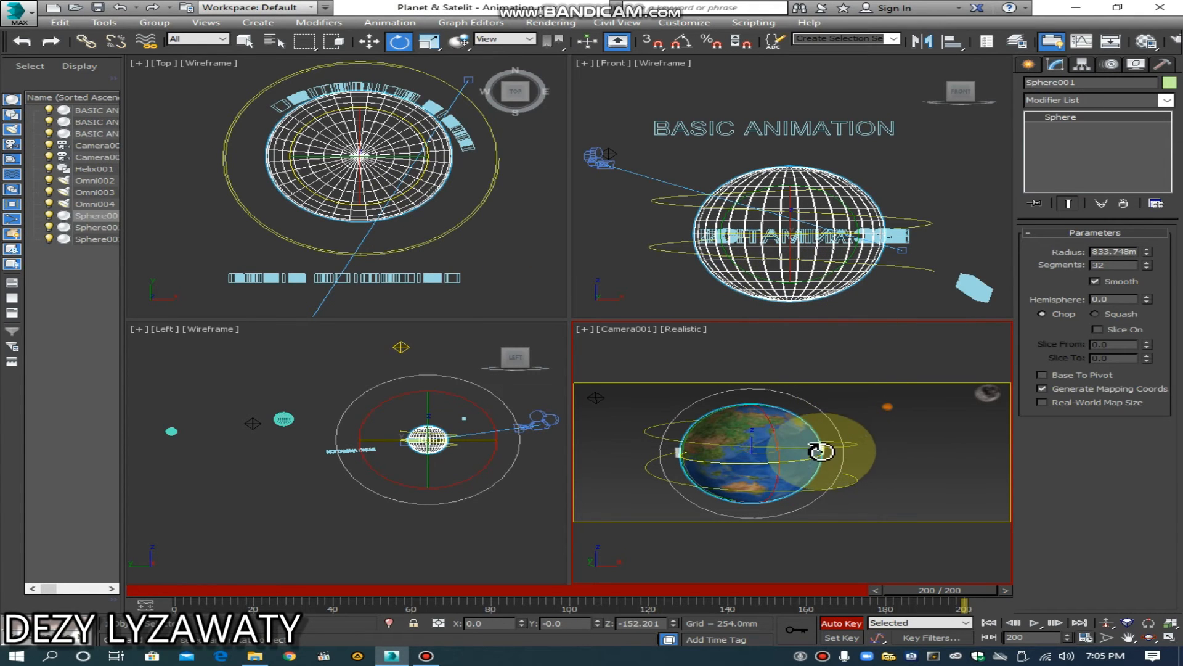
left_click_drag(809, 458, 6, 539)
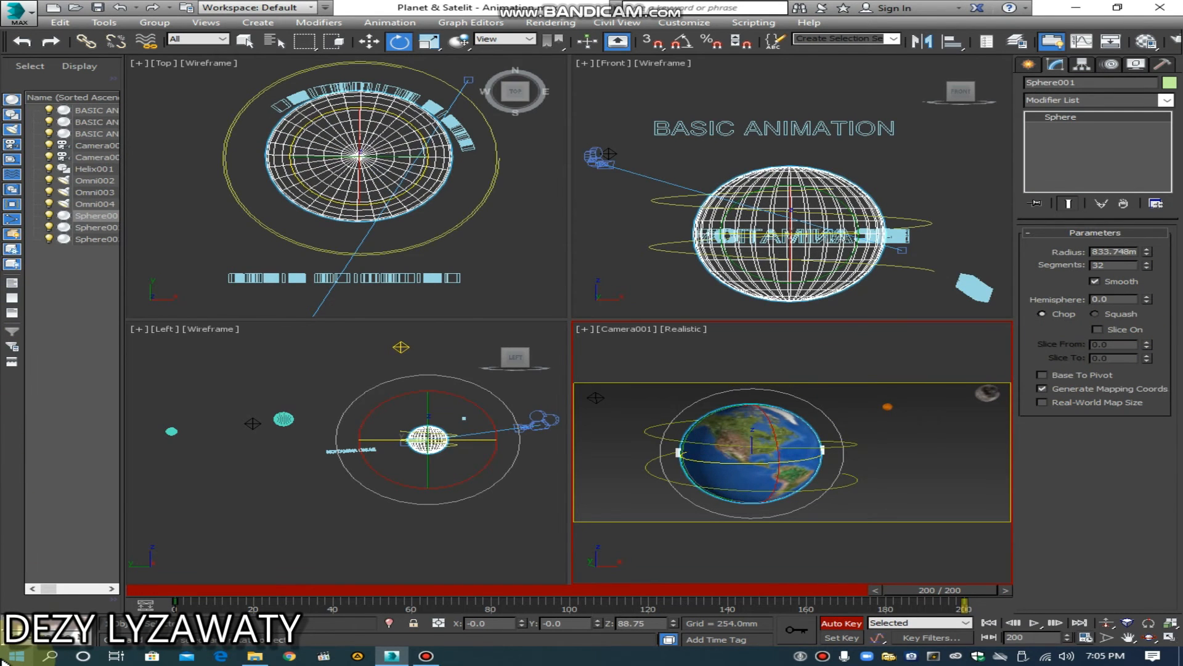
left_click(841, 623)
Step: Play back the Earth's spin in the Camera view, stop at about frame 173, and deselect the Earth
left_click(1041, 625)
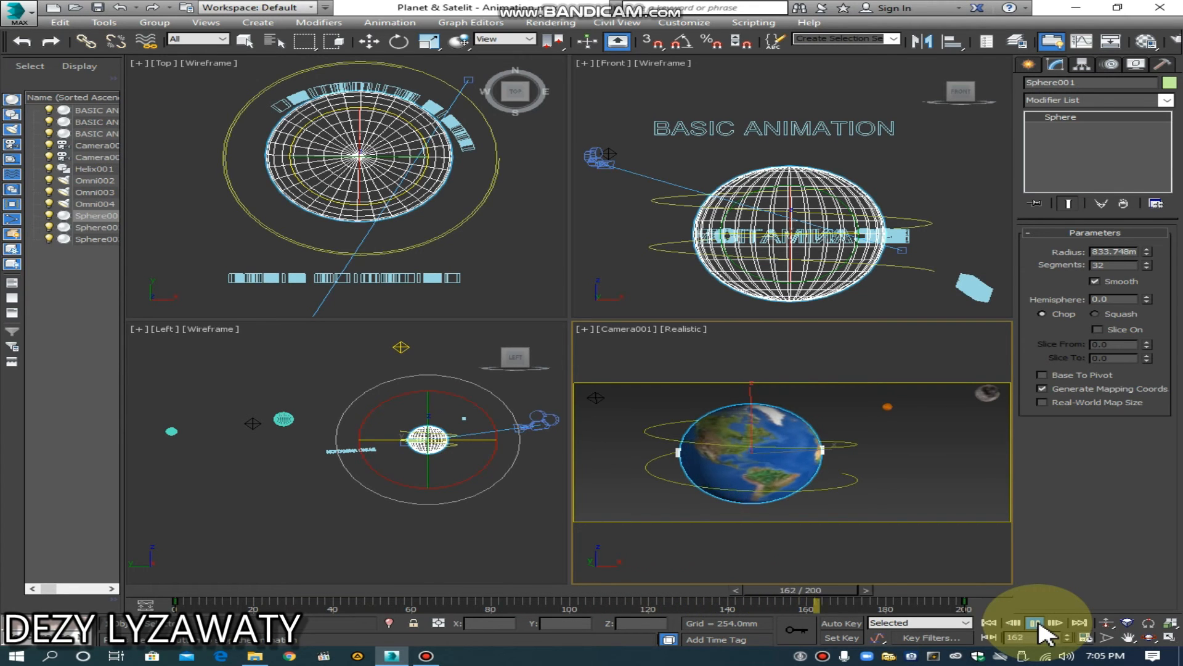
left_click(1037, 623)
key("e")
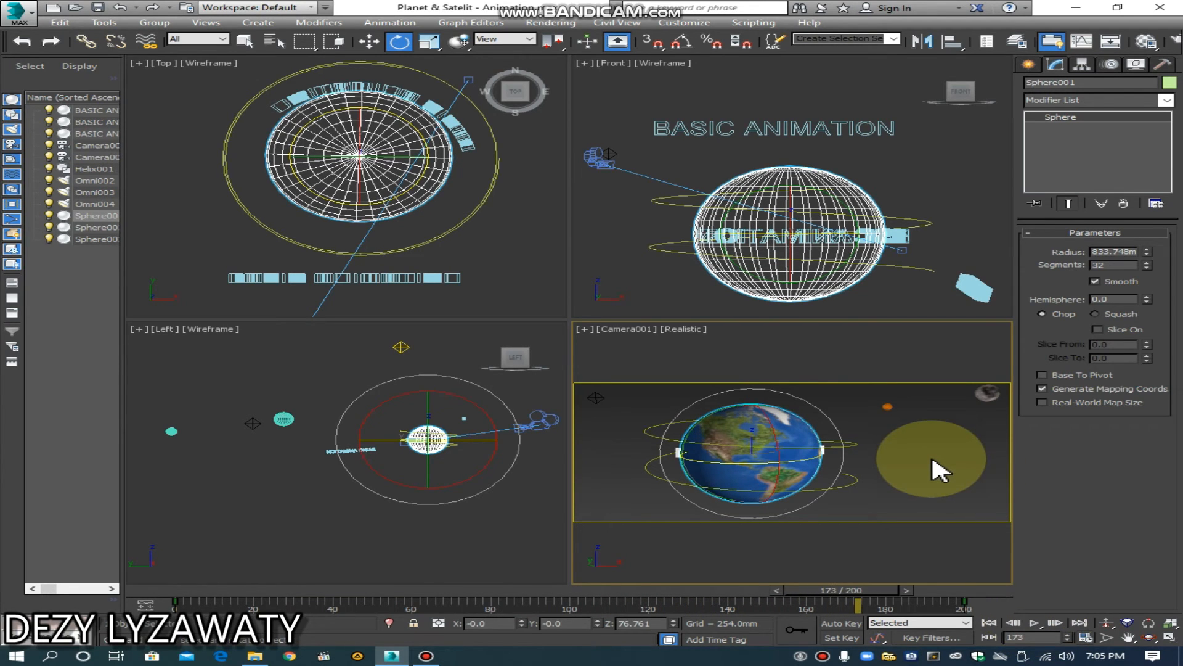
left_click(931, 459)
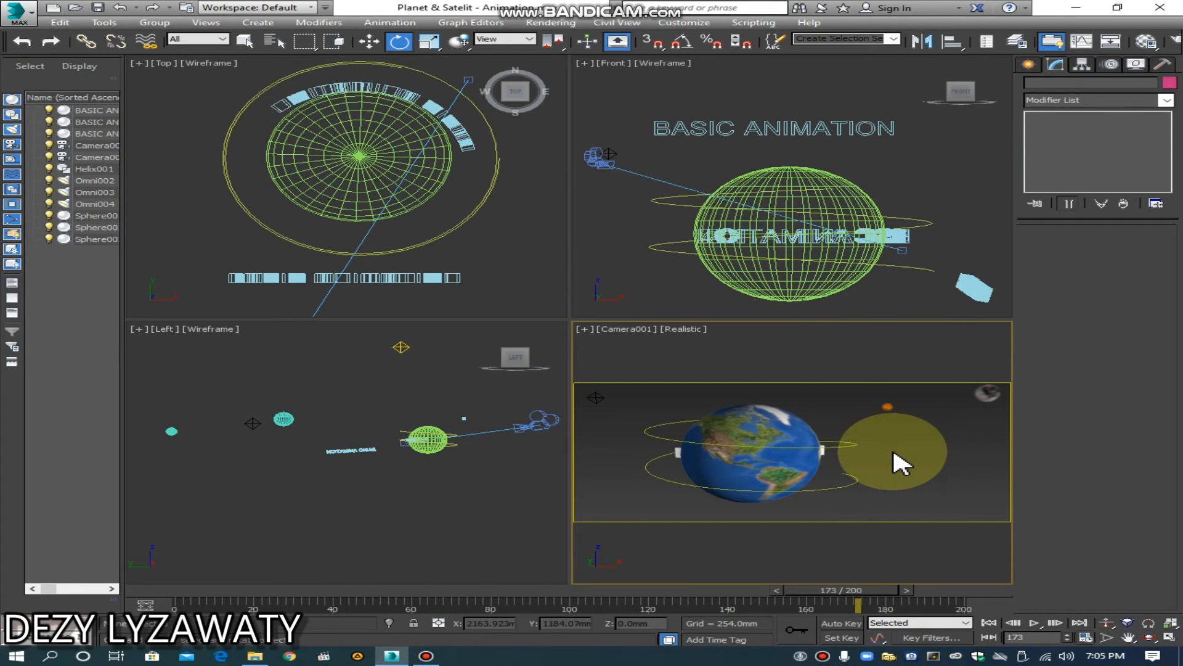
Step: Rotate the bent text behind the Earth slightly counterclockwise in the Top view, to a Z rotation of about -5.8 degrees
left_click(459, 126)
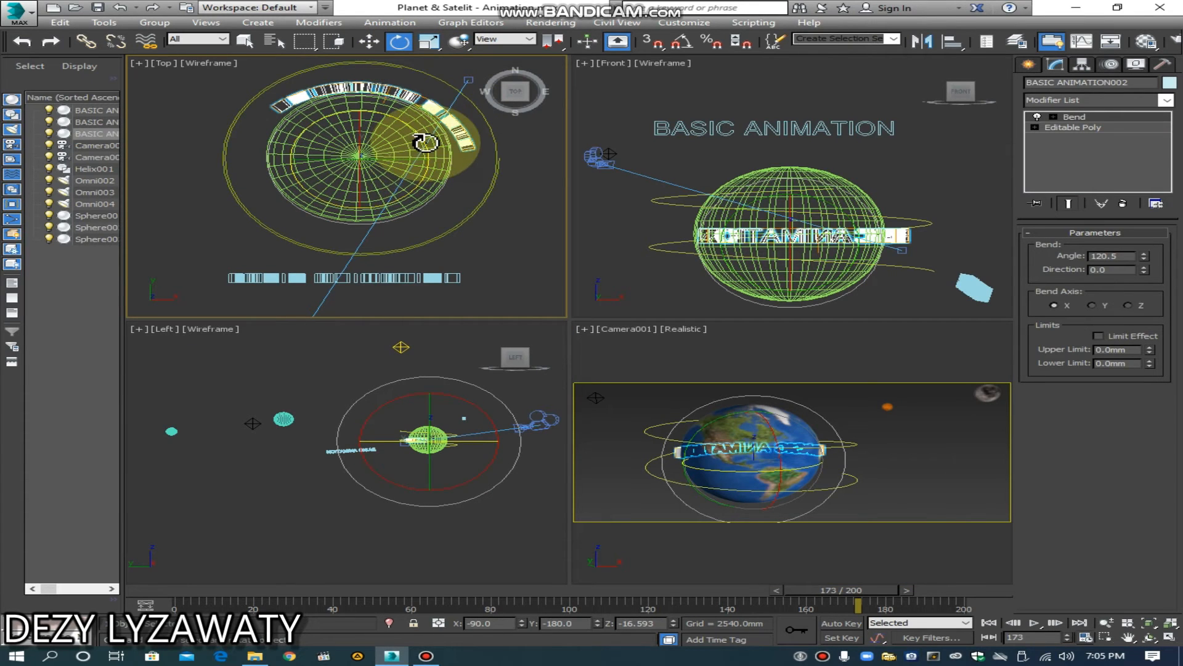
left_click_drag(425, 136, 408, 117)
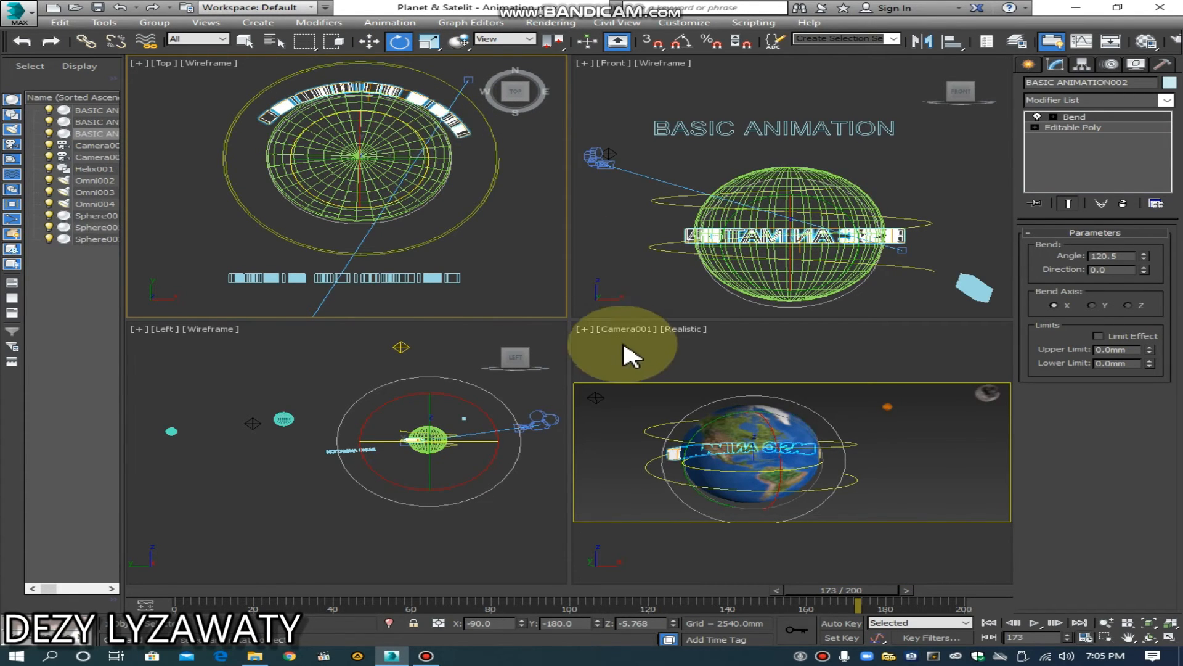
left_click(915, 458)
left_click(707, 458)
left_click(667, 459)
left_click(668, 454)
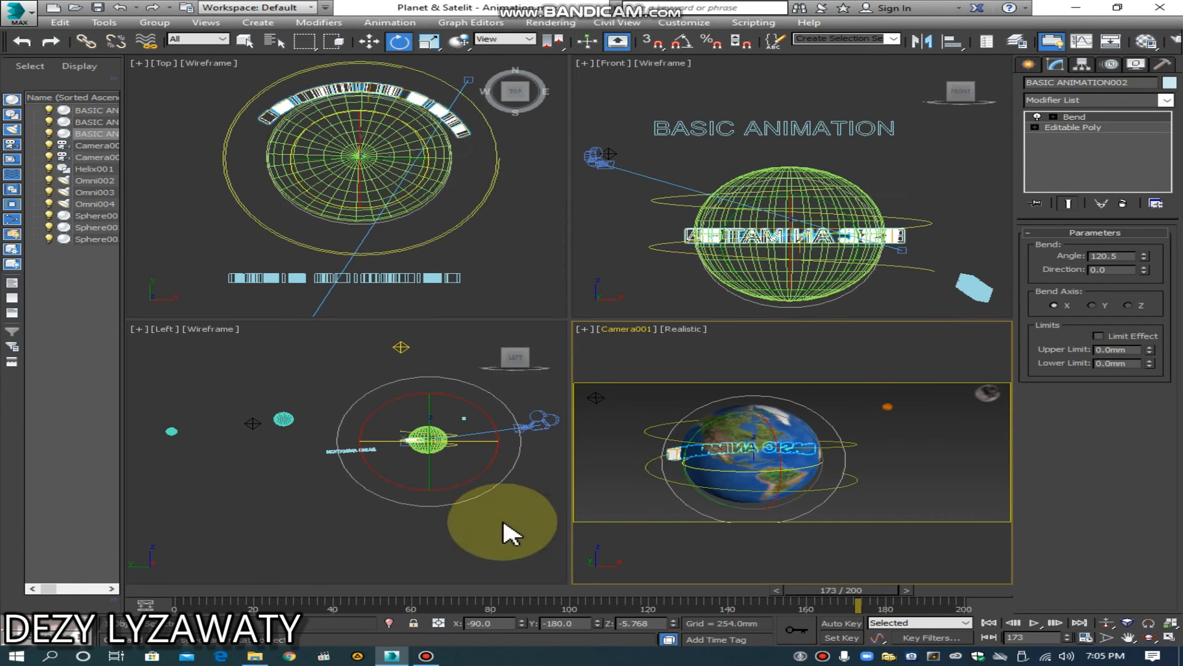
Step: Animate the bent text with Auto Key at frame 80 by rotating it around to the Earth's front, to a Z rotation of about -19.1
left_click_drag(854, 589, 515, 609)
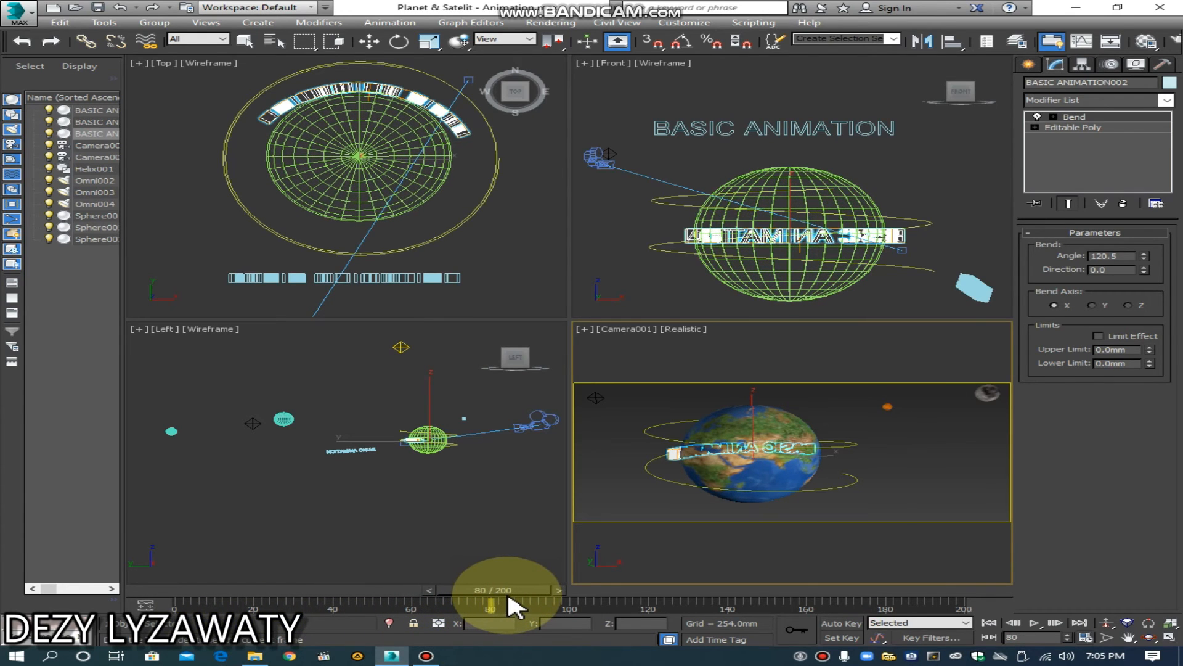
key("e")
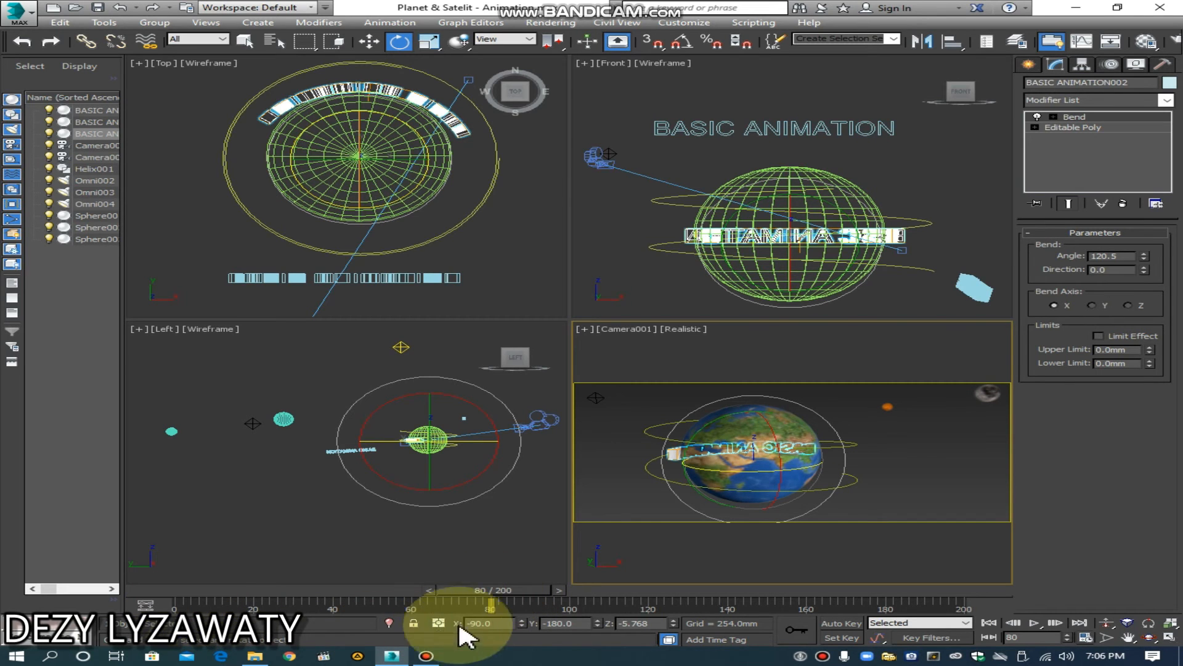
left_click(852, 621)
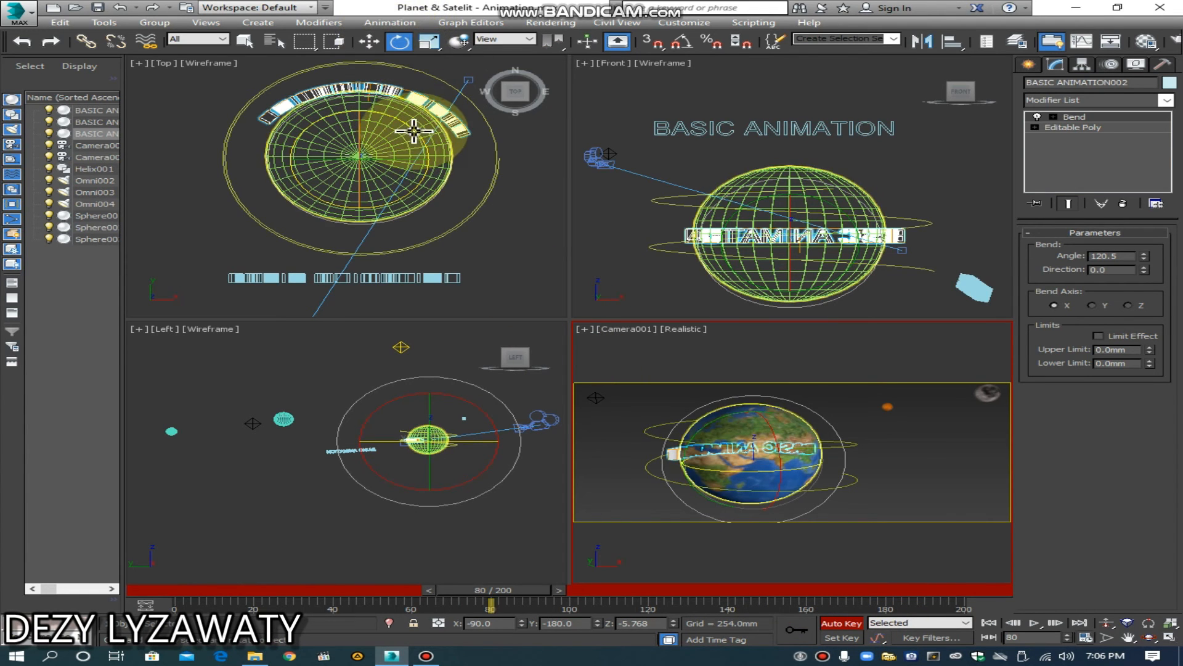
left_click_drag(418, 132, 368, 484)
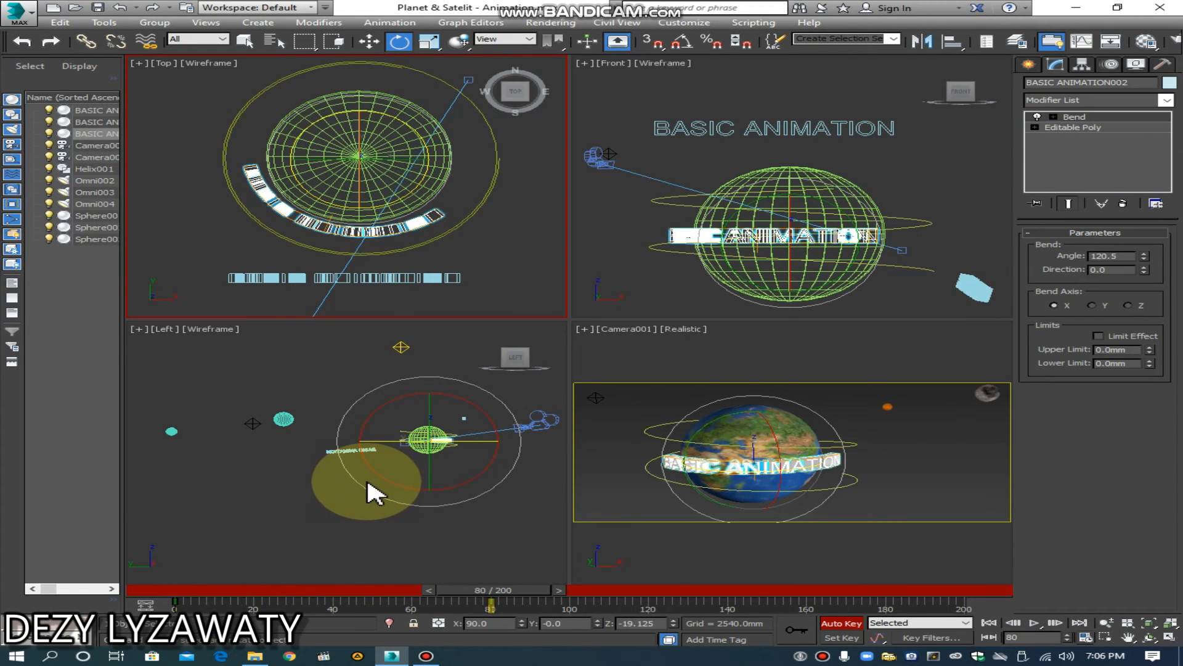
left_click(840, 625)
Step: Play back the bent text's orbit from frame 0 in the Camera view and stop the playback
left_click_drag(533, 589, 95, 589)
left_click(1034, 623)
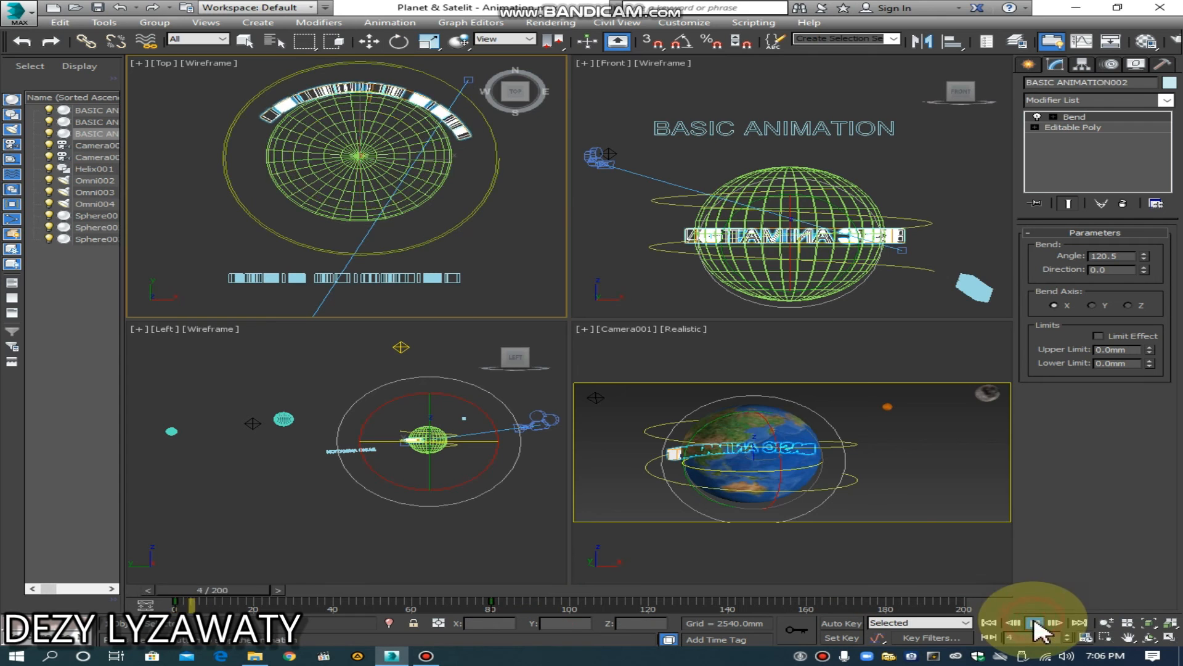
left_click(886, 536)
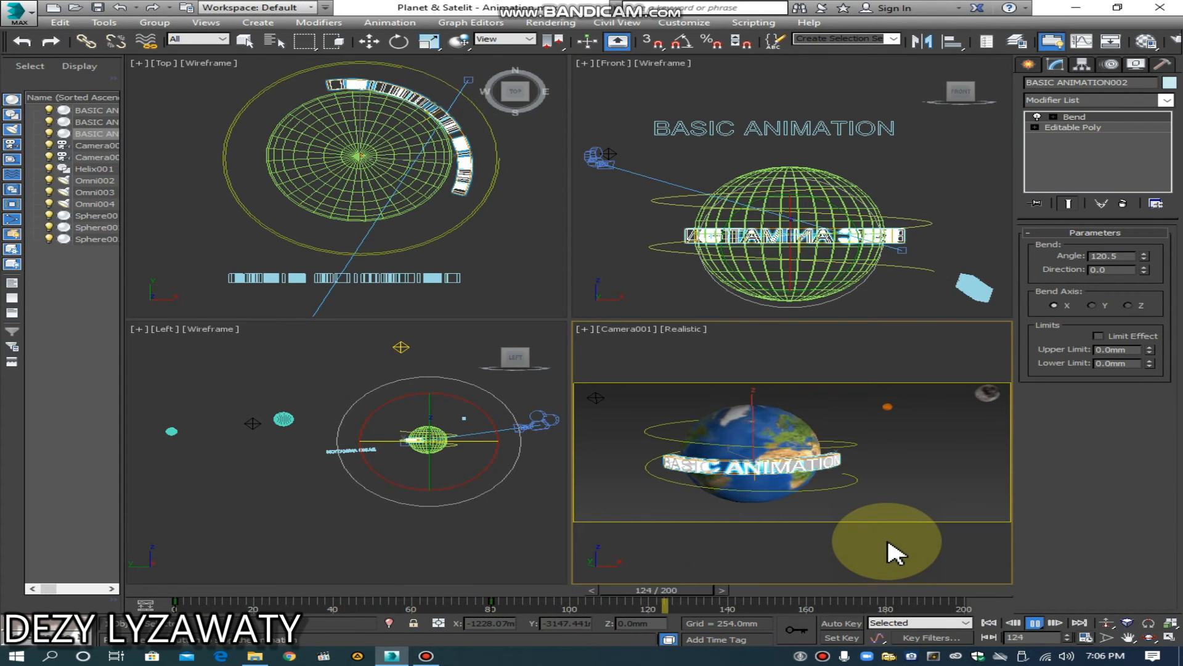
left_click(1035, 622)
Step: Animate the helix text with Auto Key at frame 180 by setting its path percent to 147
left_click_drag(946, 601, 903, 604)
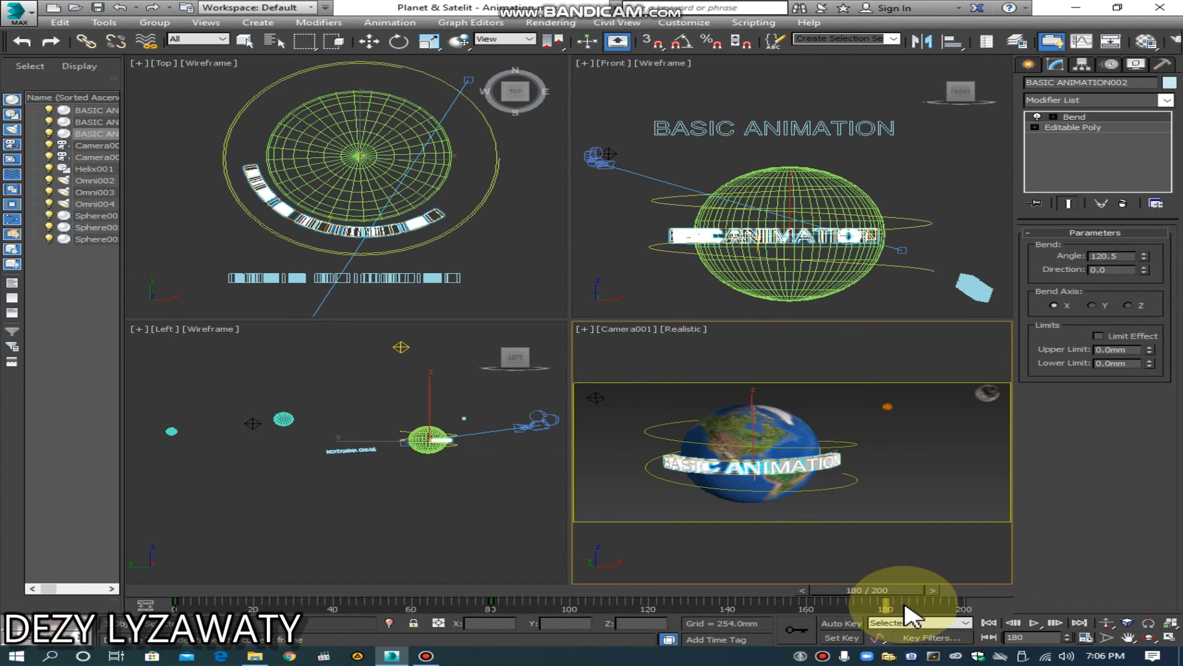
key("e")
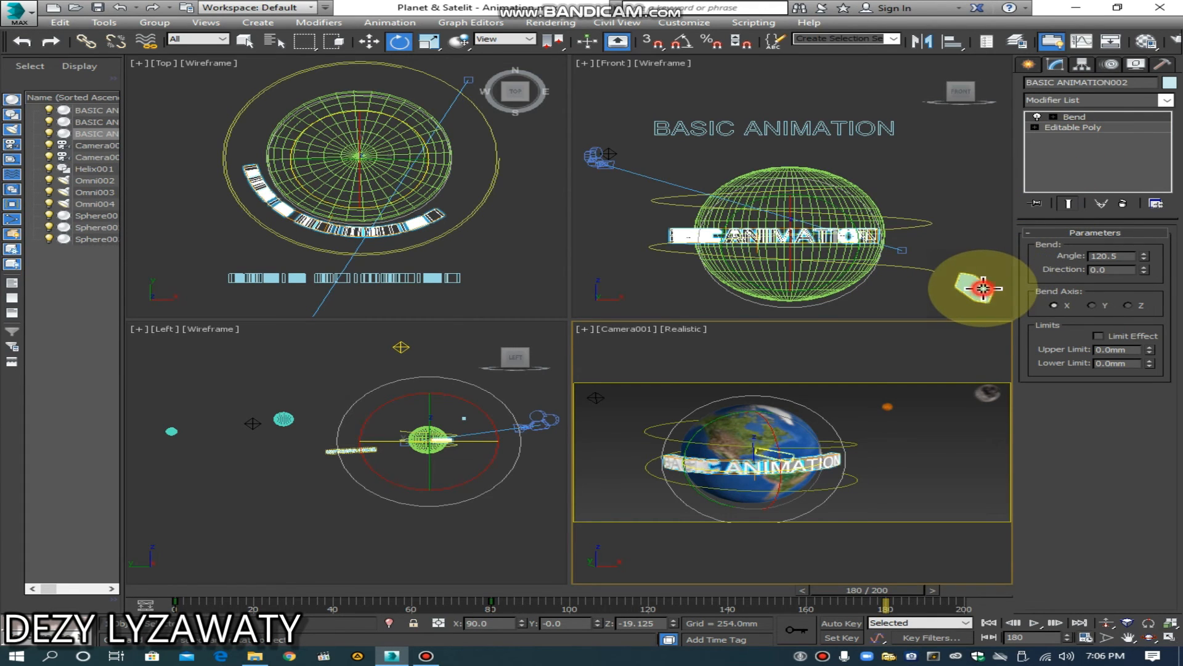
left_click(924, 201)
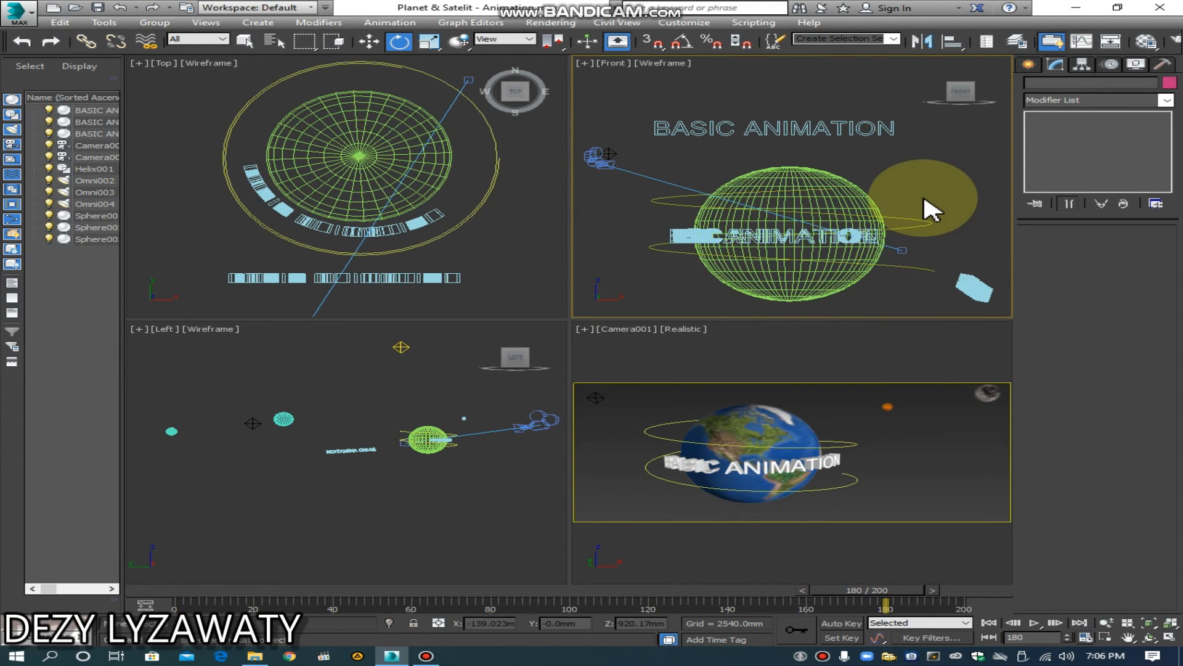
scroll(927, 209, "down", 3)
middle_click_drag(930, 211, 908, 259)
left_click(926, 263)
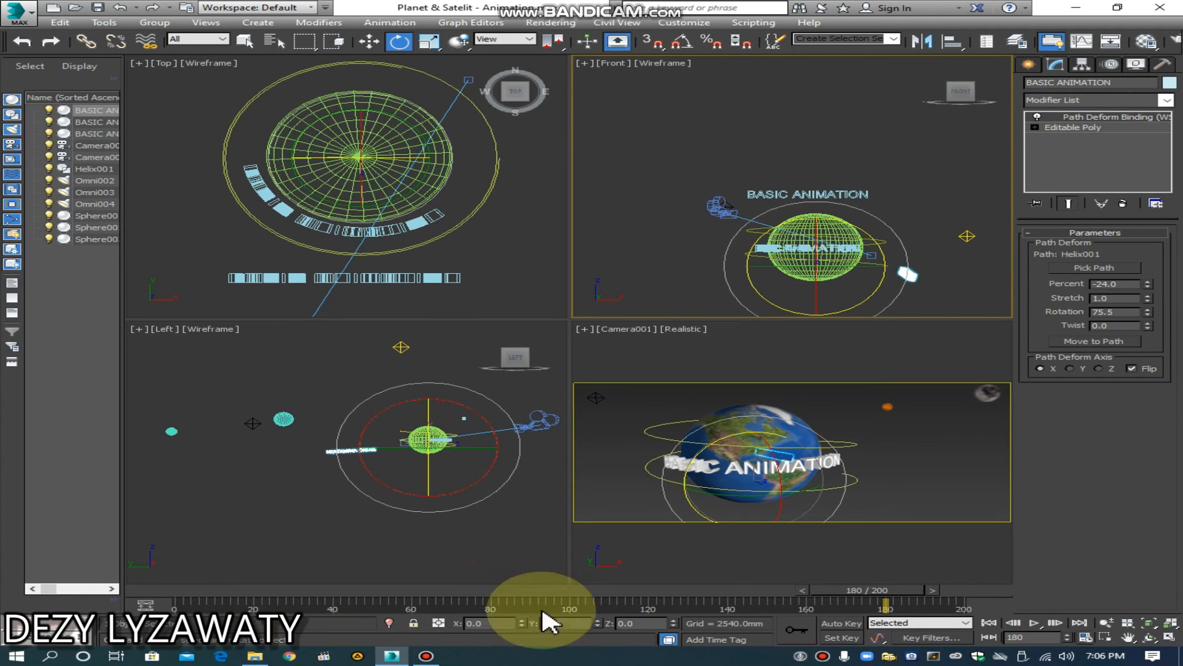
left_click(841, 623)
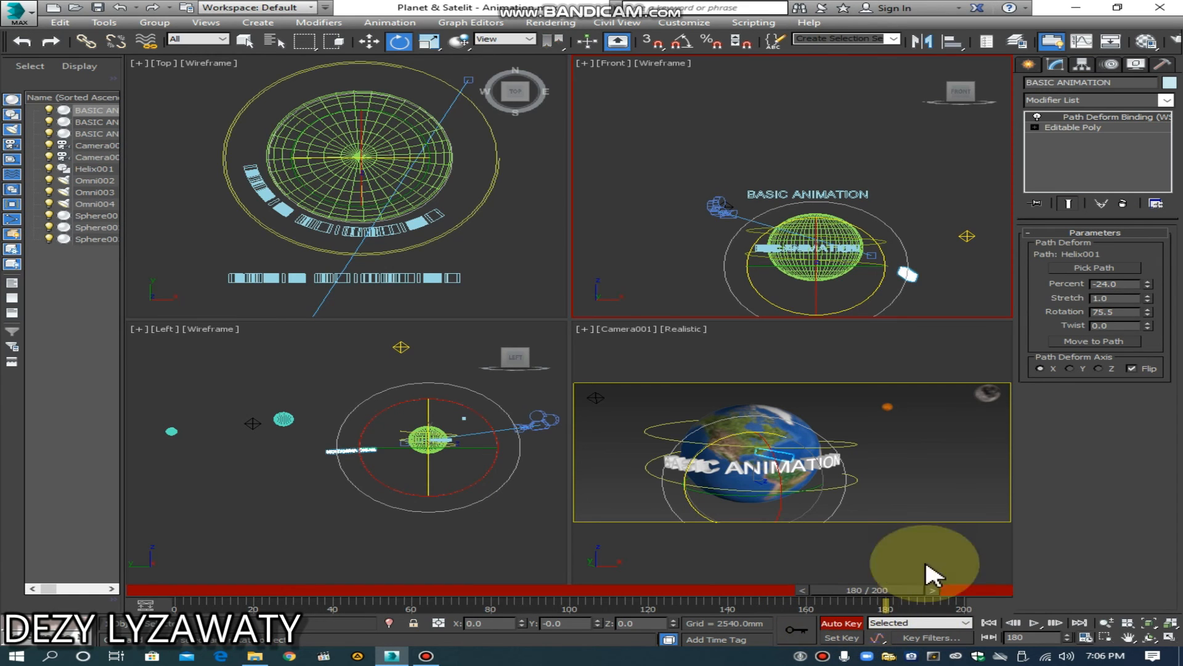
left_click_drag(1145, 281, 1161, 71)
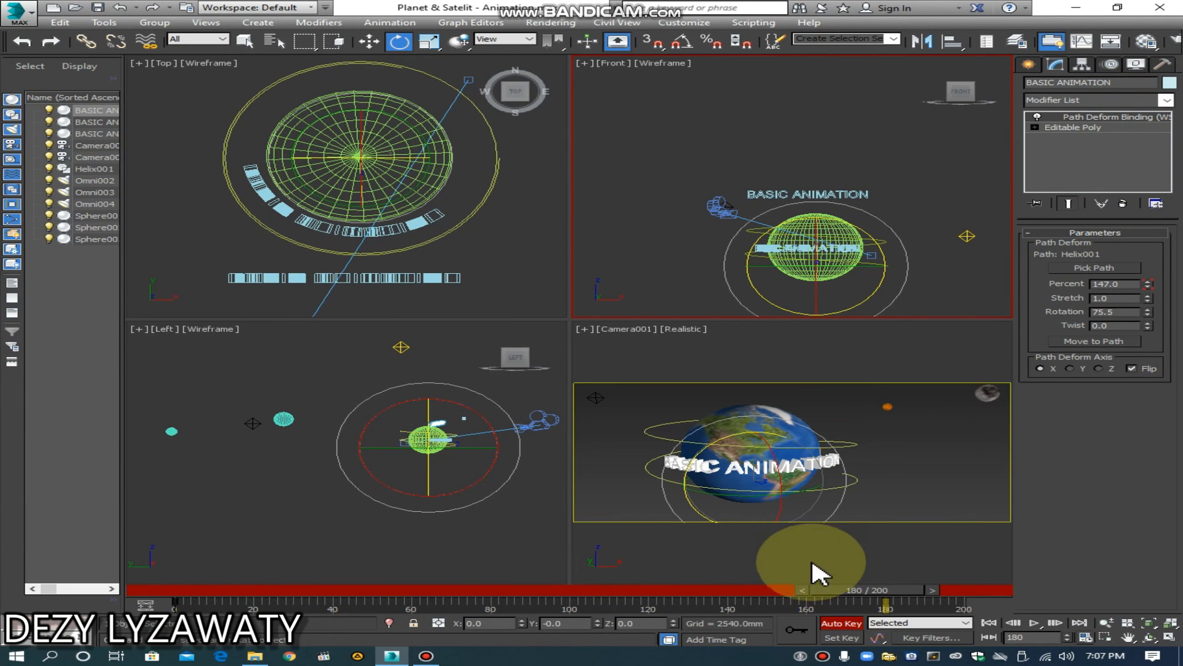
left_click(853, 628)
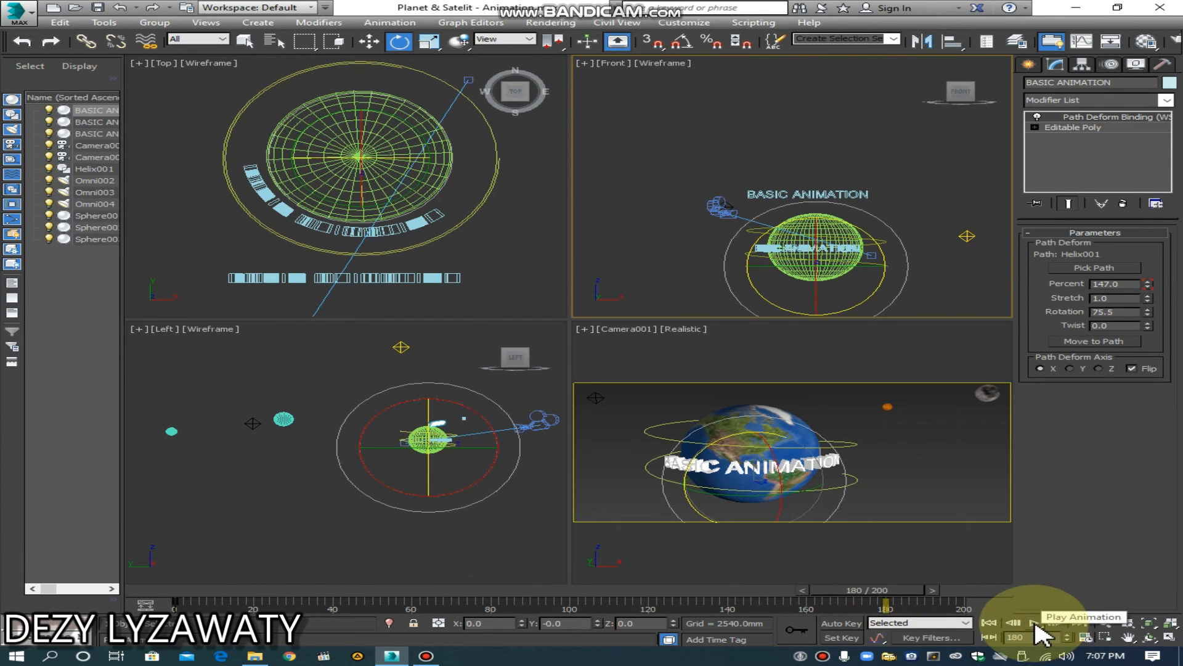
Step: Play back the helix text's animation in the Camera view, stop at about frame 194, and deselect the text
left_click(1034, 624)
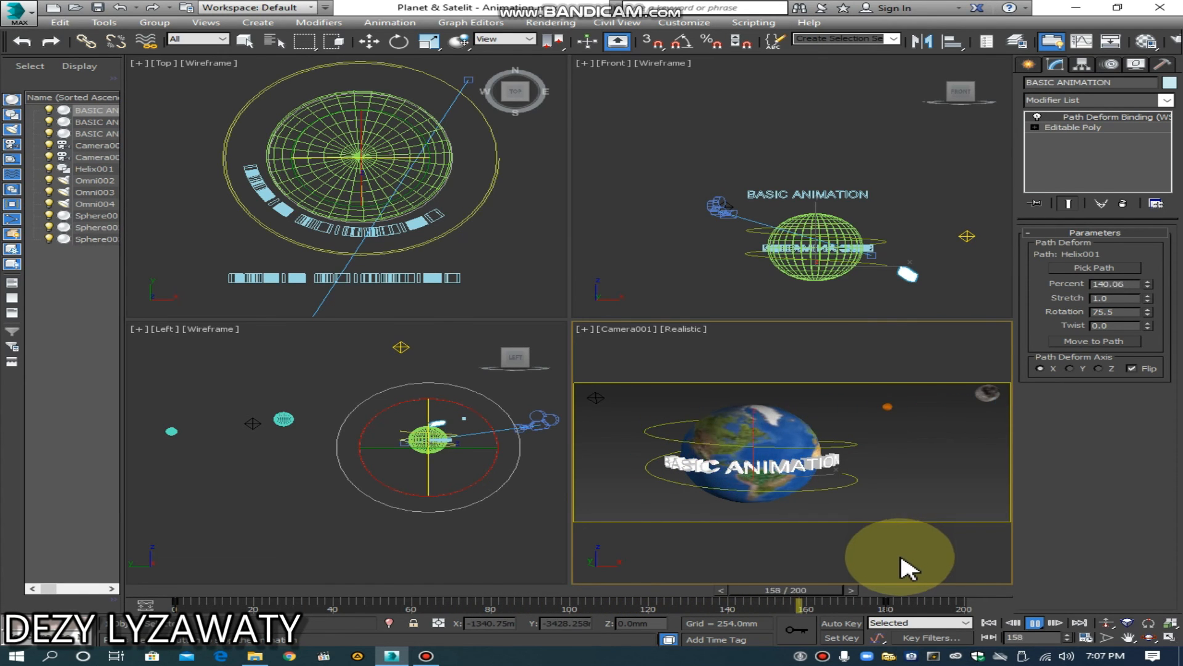
left_click(1040, 627)
key("e")
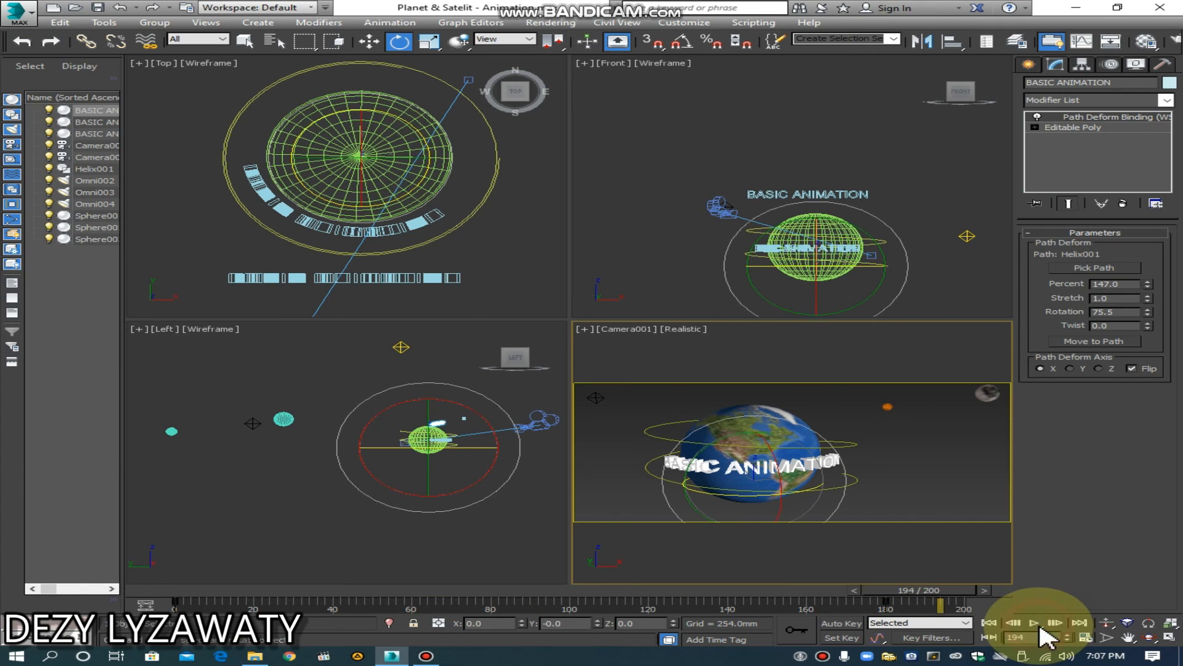
left_click(972, 575)
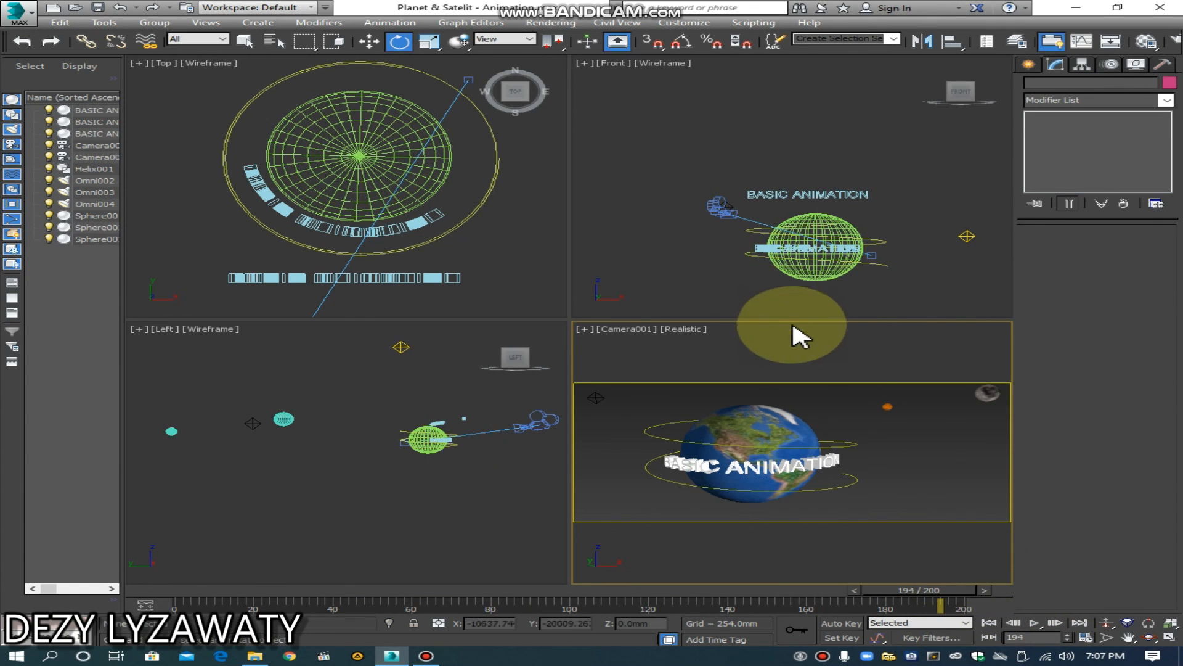
Step: Animate the flat text copy above the Earth with Auto Key at frame 180, moving it below the globe to Z about -573.8 mm, and return to frame 0
left_click(818, 215)
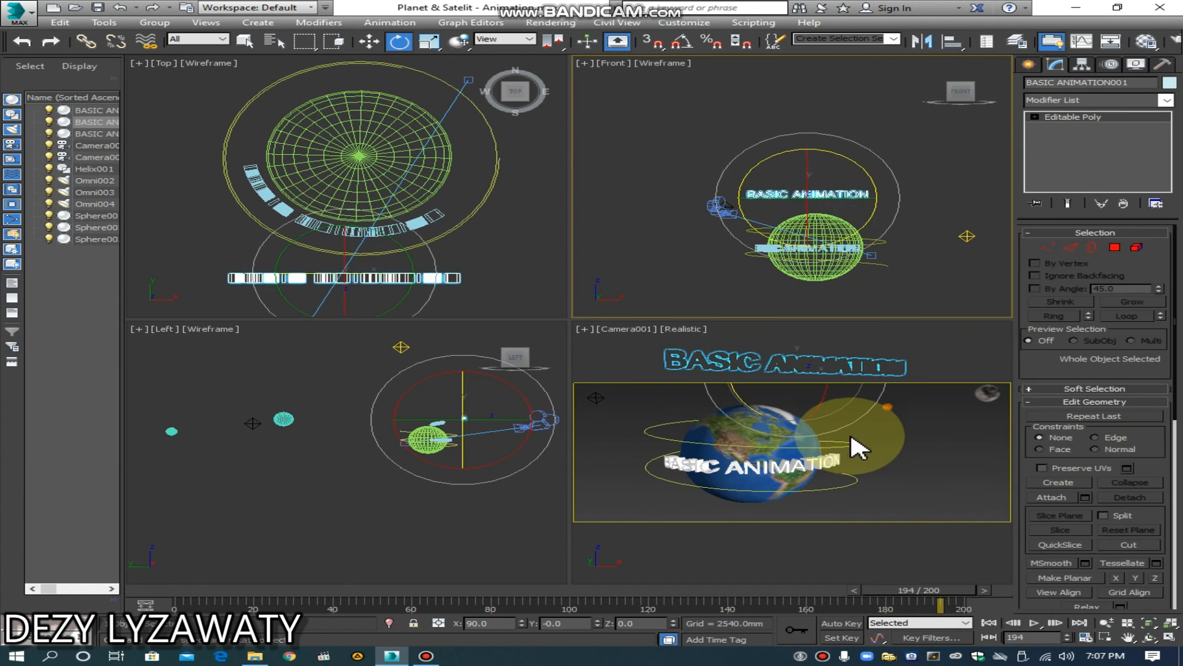
left_click(372, 44)
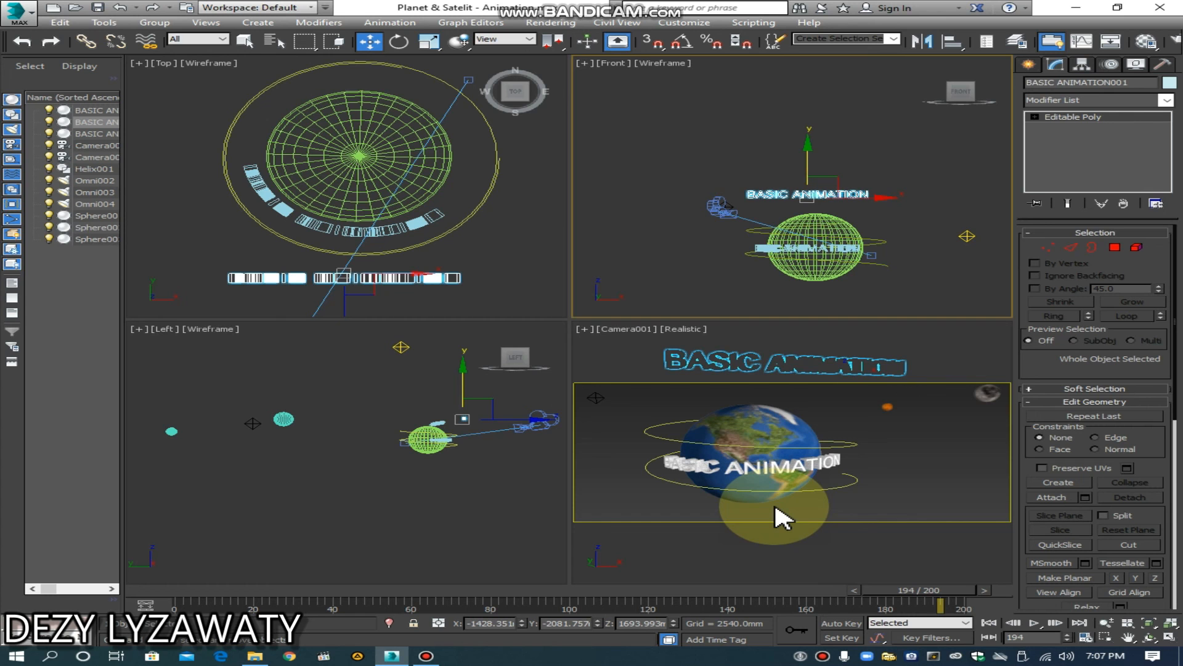
left_click_drag(940, 590, 547, 611)
left_click_drag(644, 611, 884, 601)
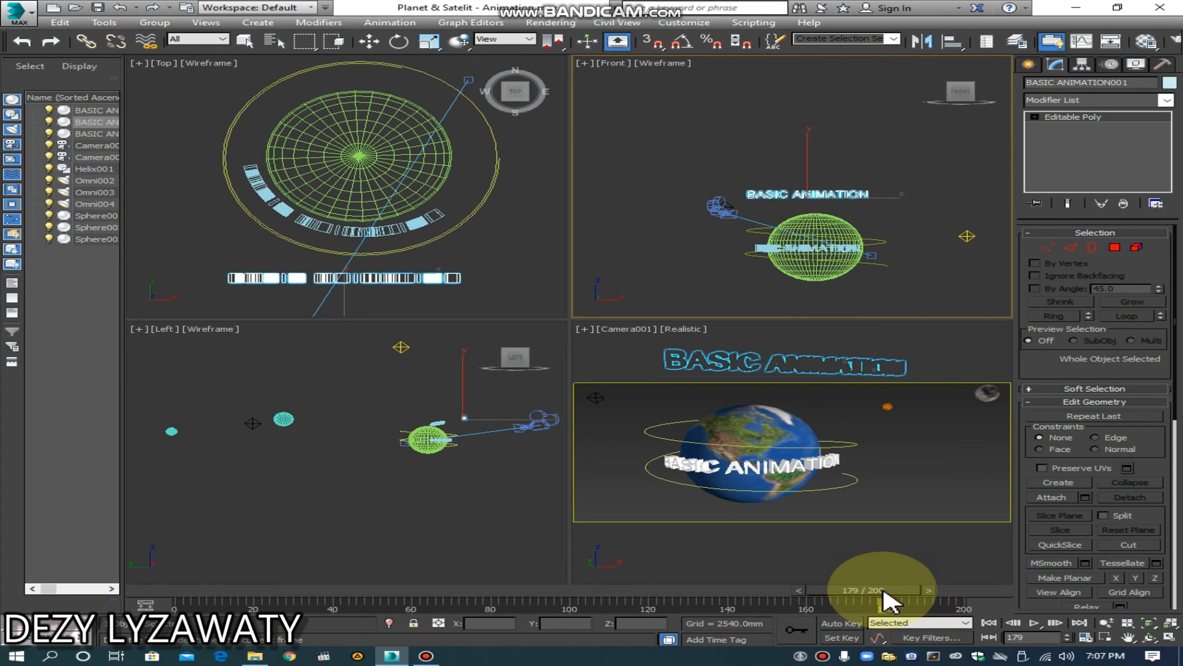
key("w")
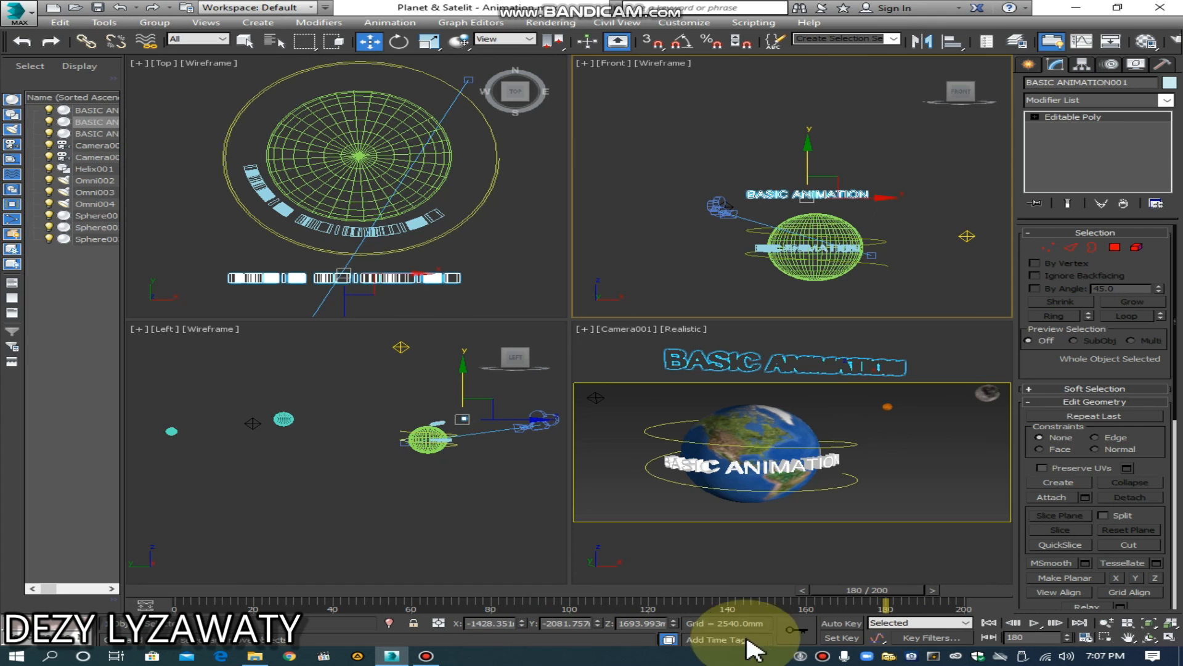
left_click(840, 623)
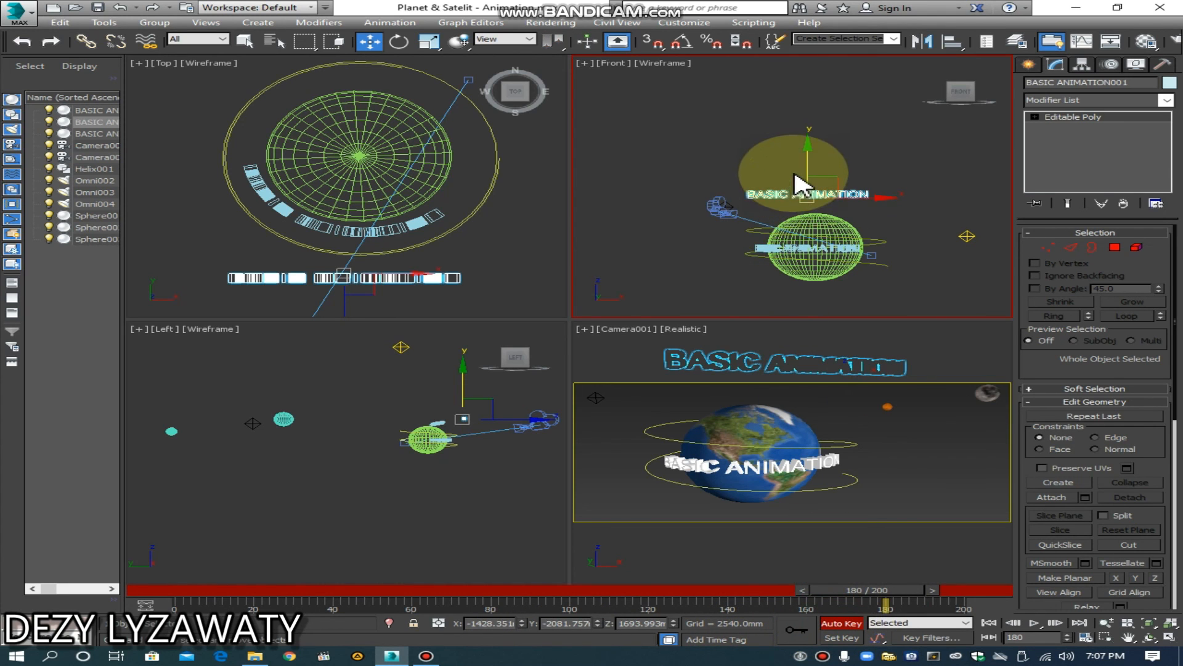
left_click_drag(809, 165, 819, 257)
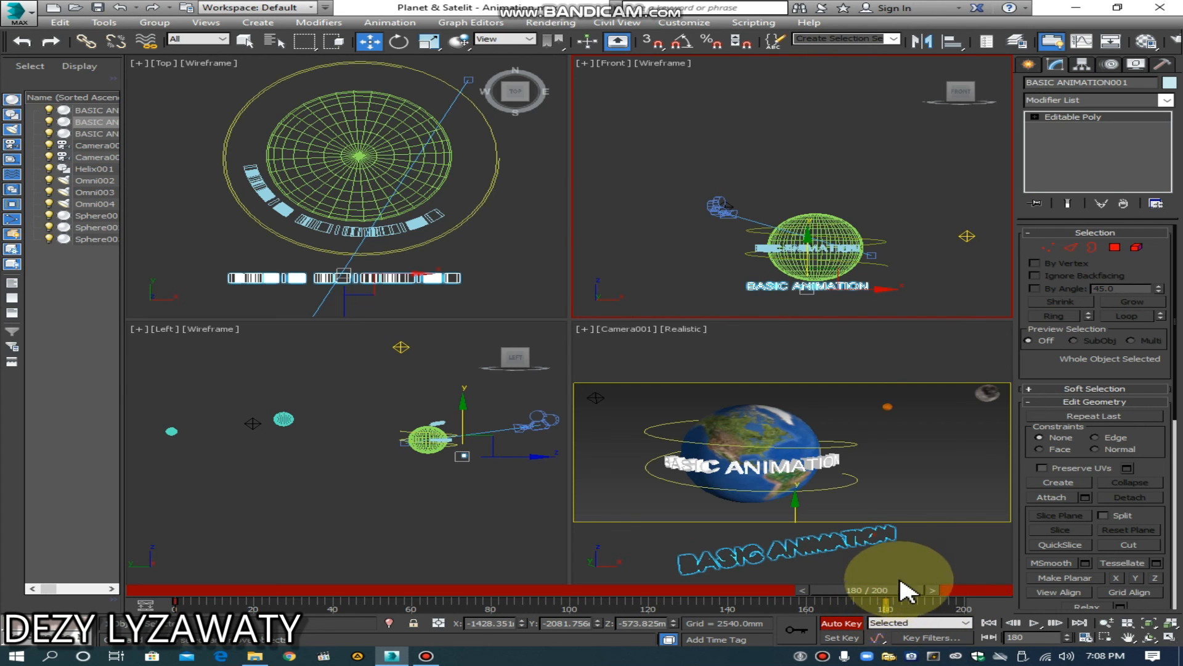
left_click(911, 568)
left_click_drag(905, 602, 113, 607)
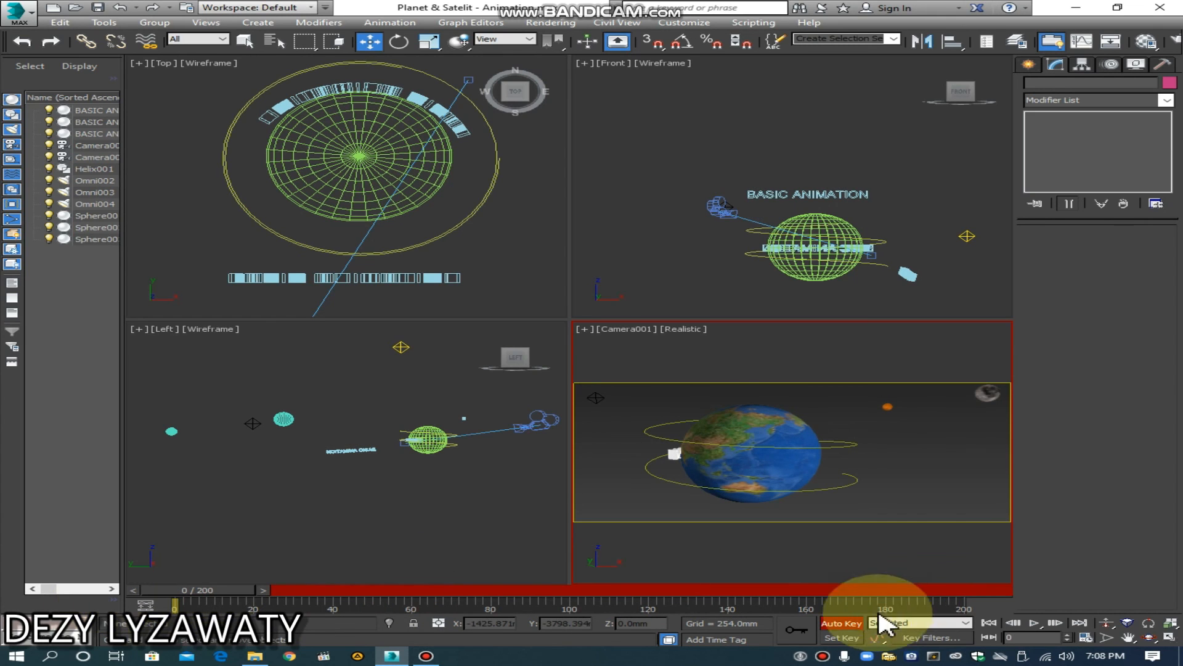
left_click(842, 622)
Step: Delete the flat BASIC ANIMATION text copy above the Earth
key("w")
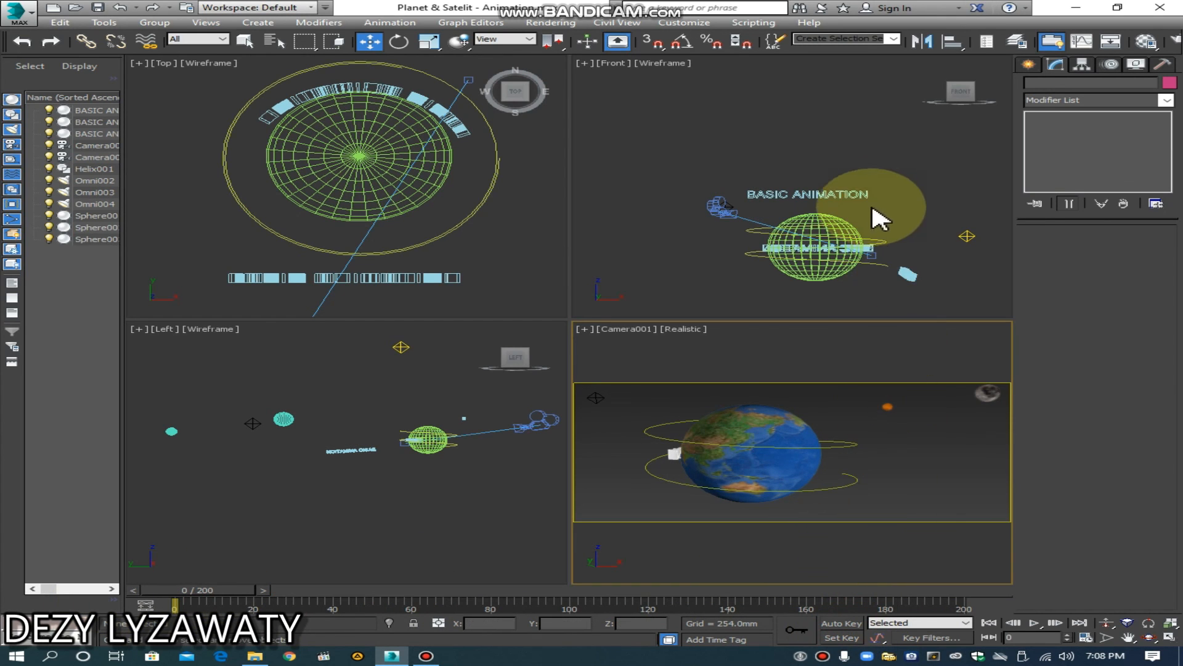
left_click(840, 190)
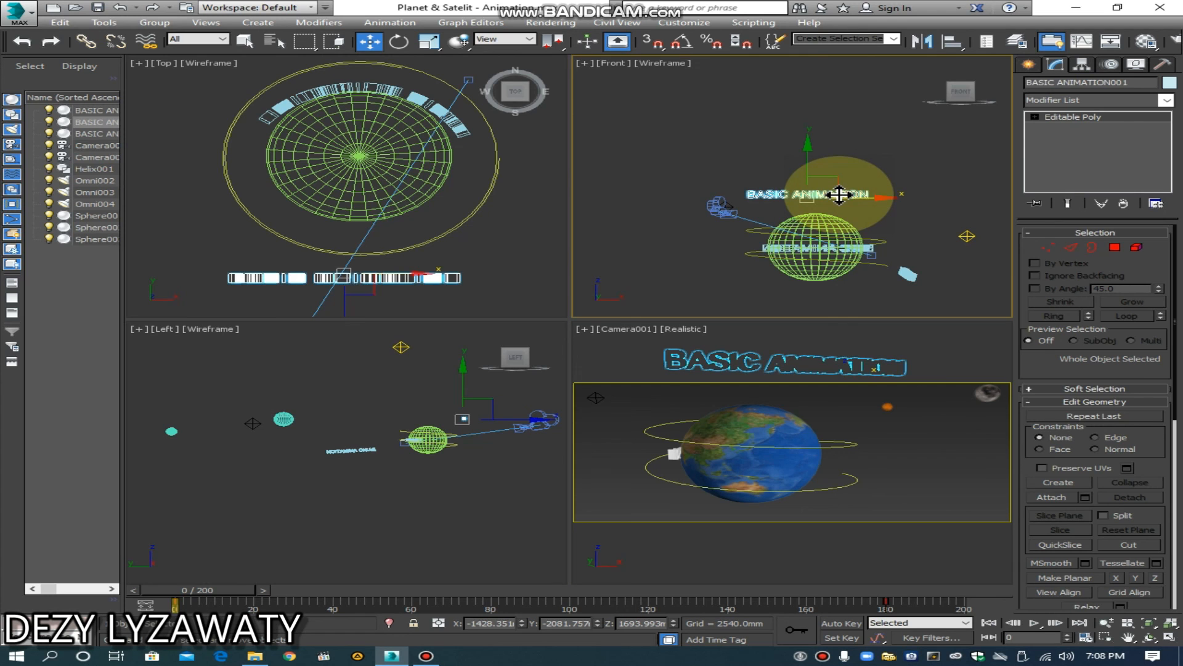
key("Delete")
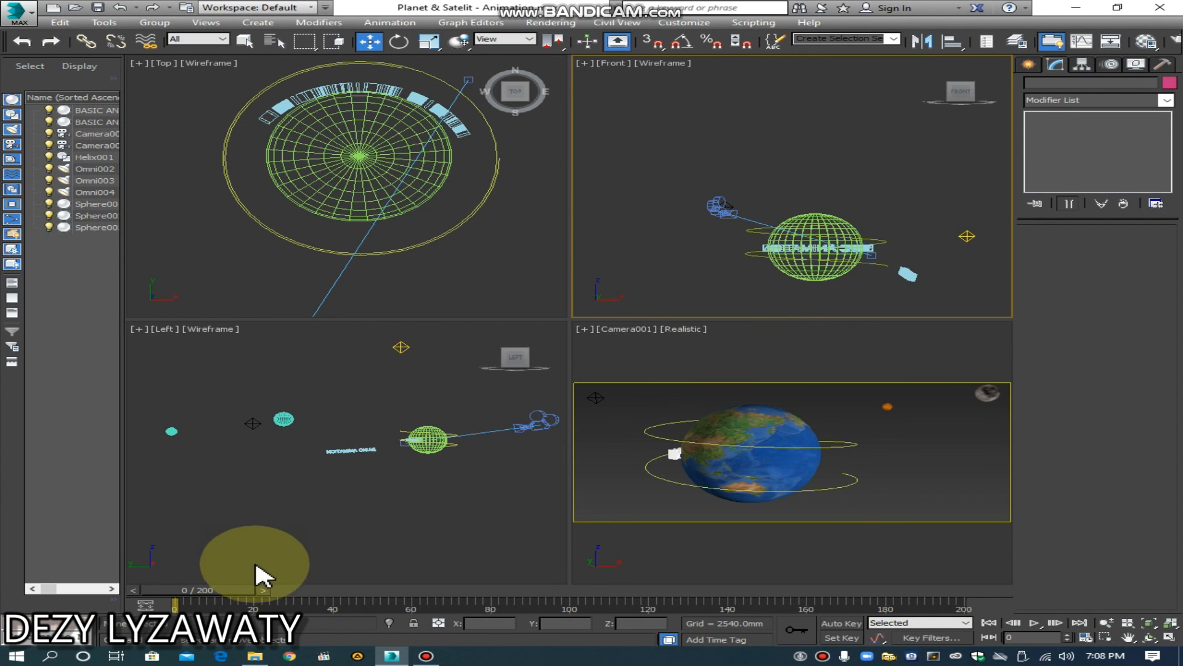
Step: Scrub the timeline to frame 200, play the full animation in the Camera view, and stop it
left_click_drag(248, 589, 981, 579)
key("w")
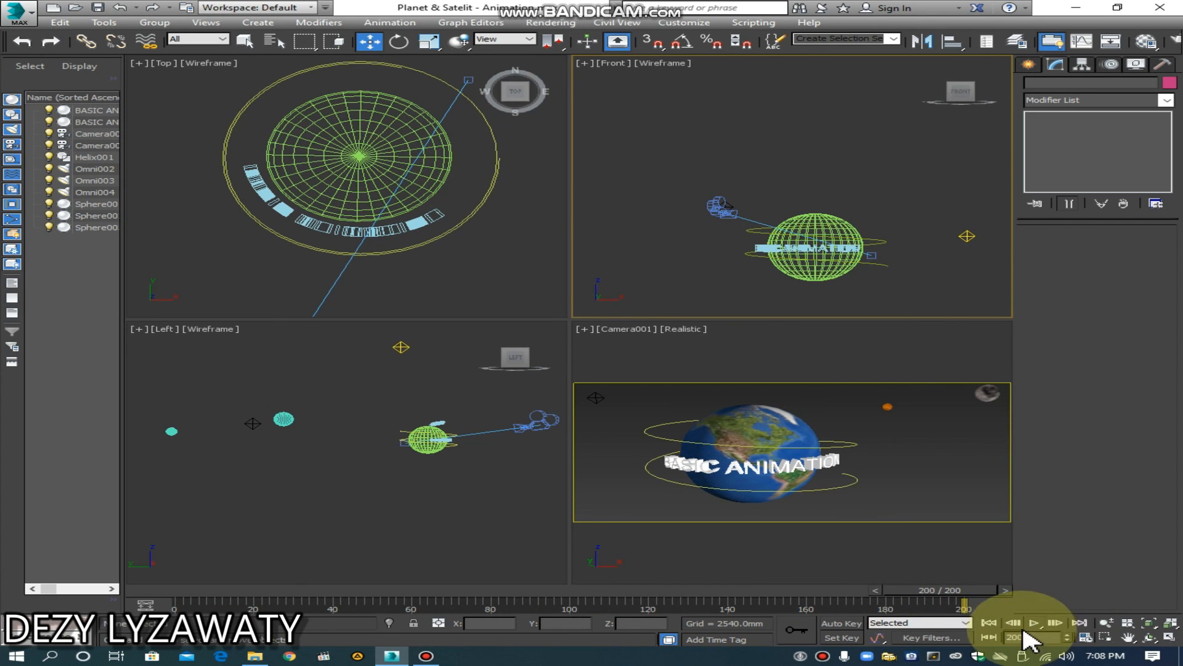
left_click(898, 567)
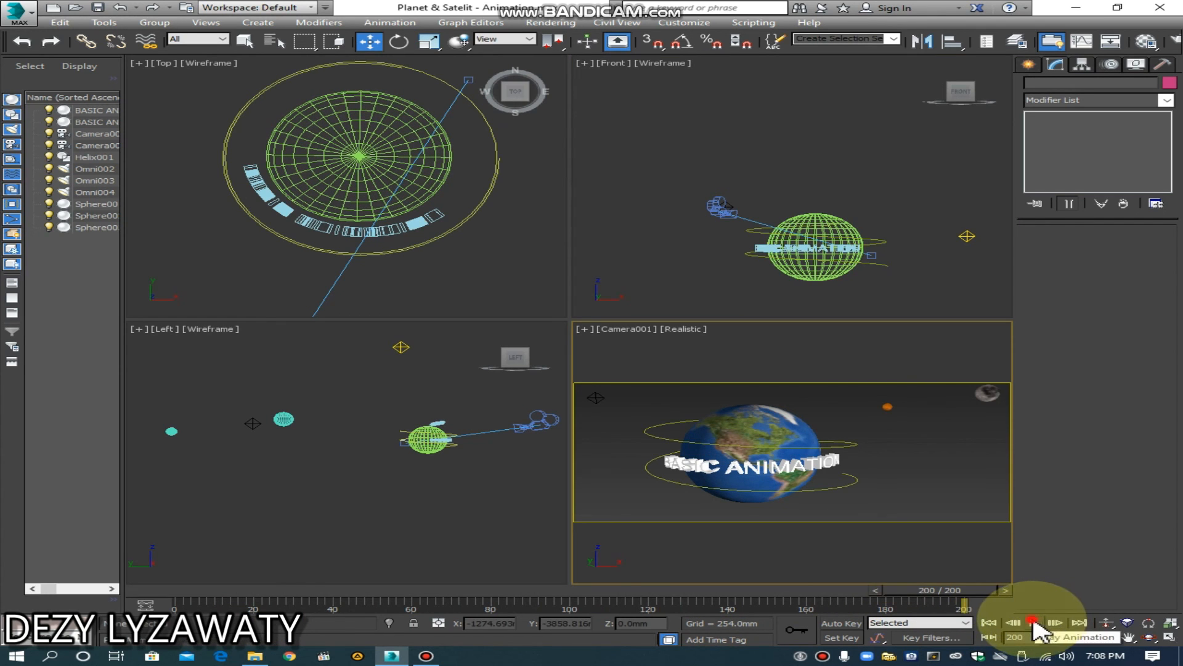
left_click(1034, 623)
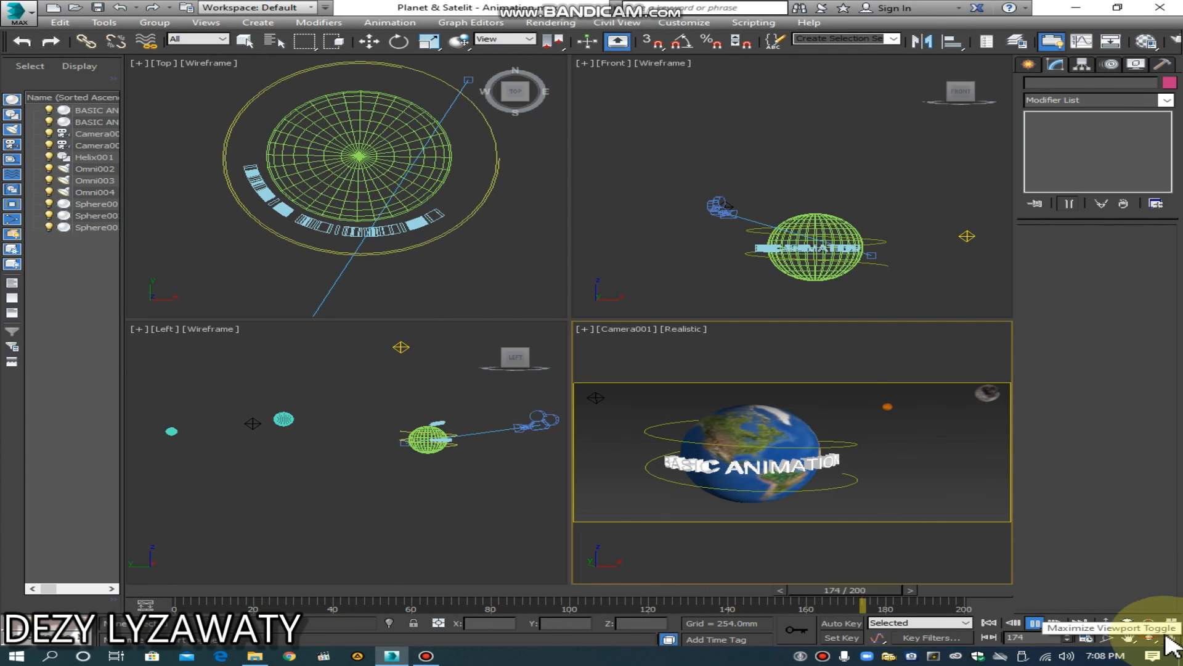
left_click(1034, 624)
Step: Maximize the Camera view and play the animation from frame 0
left_click(1172, 639)
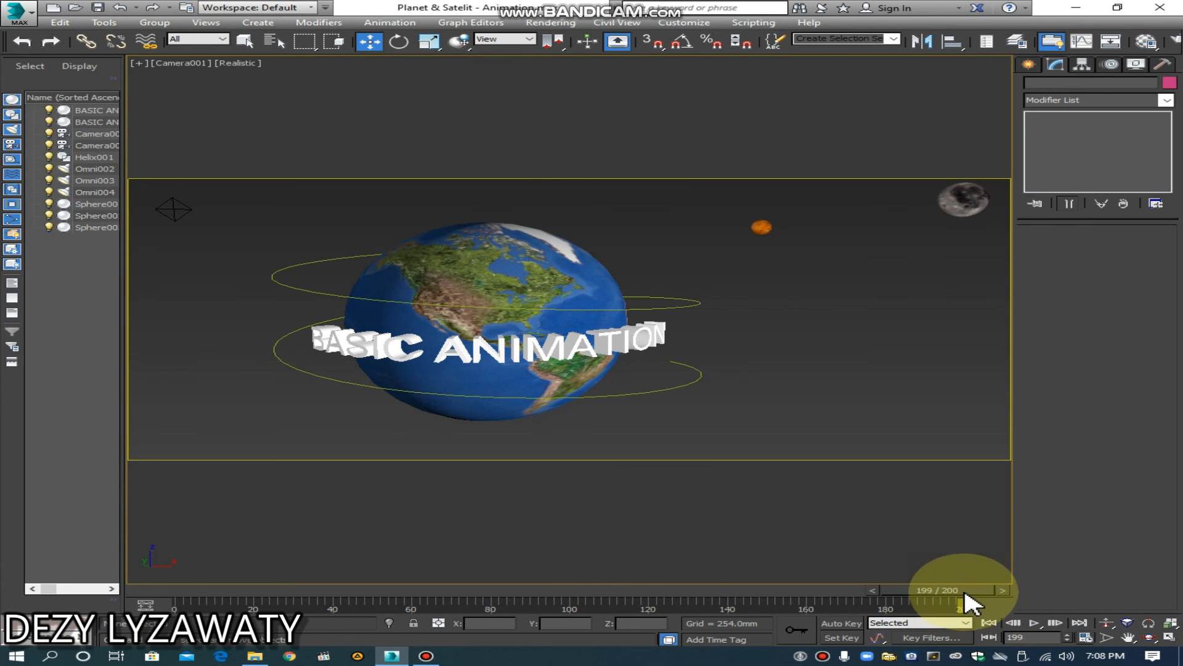
left_click_drag(981, 593, 145, 586)
left_click(1037, 625)
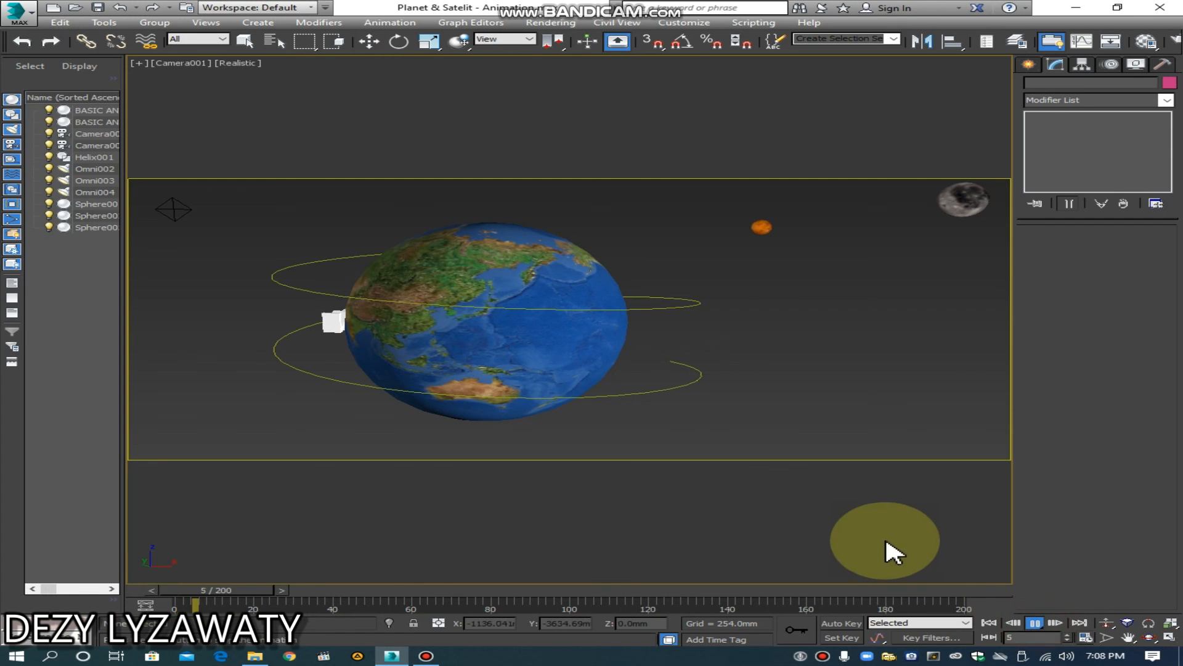